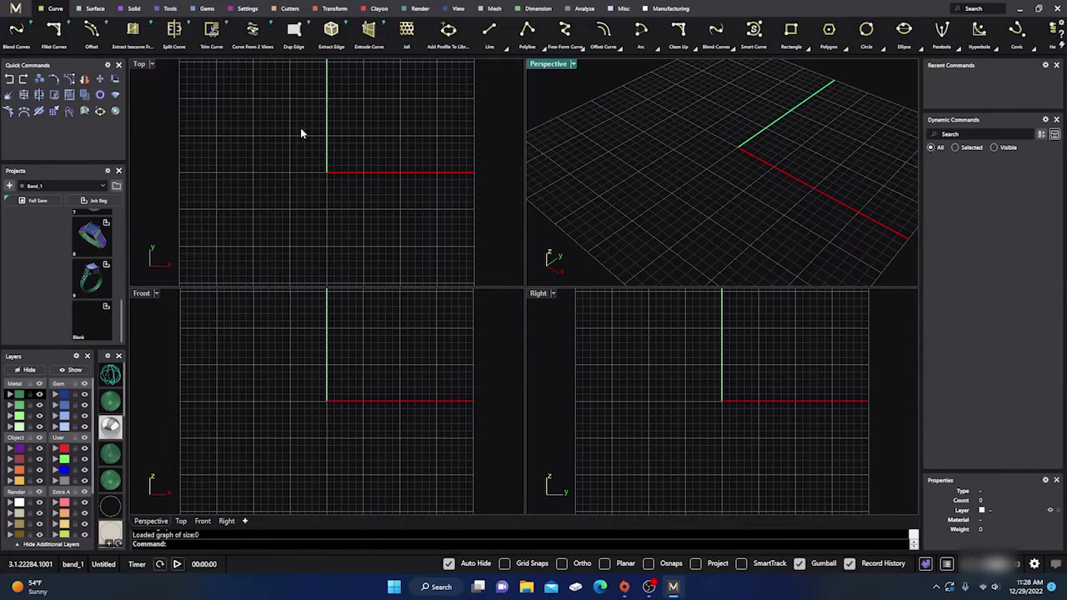
Turn on Clayoo's SubD edit mode and activate the viewports one after another, finishing in the Perspective view.
left_click(380, 10)
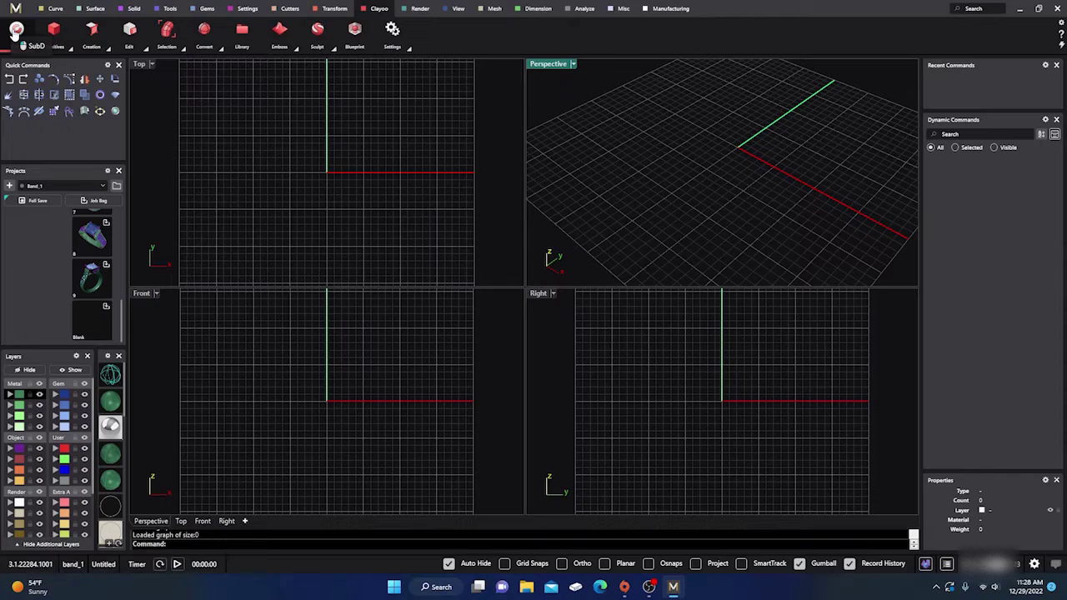
left_click(15, 32)
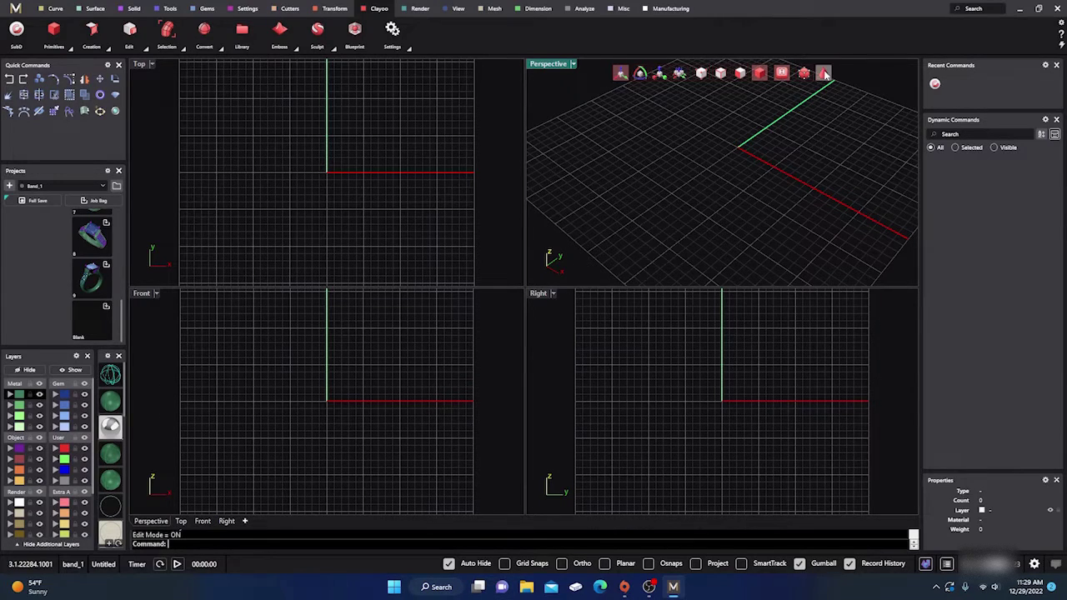
left_click(388, 156)
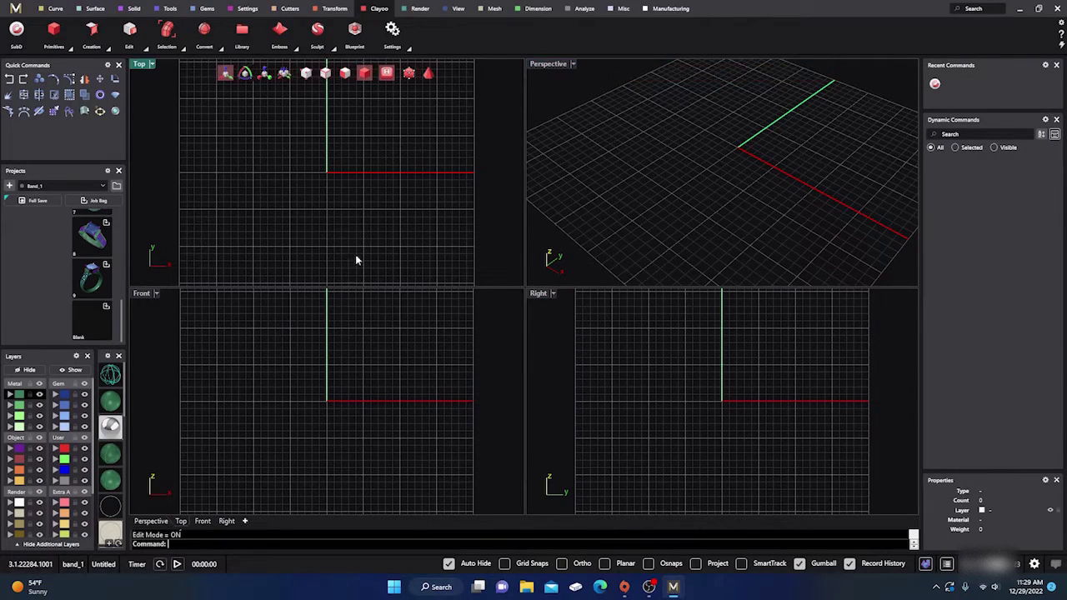
left_click(342, 331)
left_click(617, 372)
left_click(605, 197)
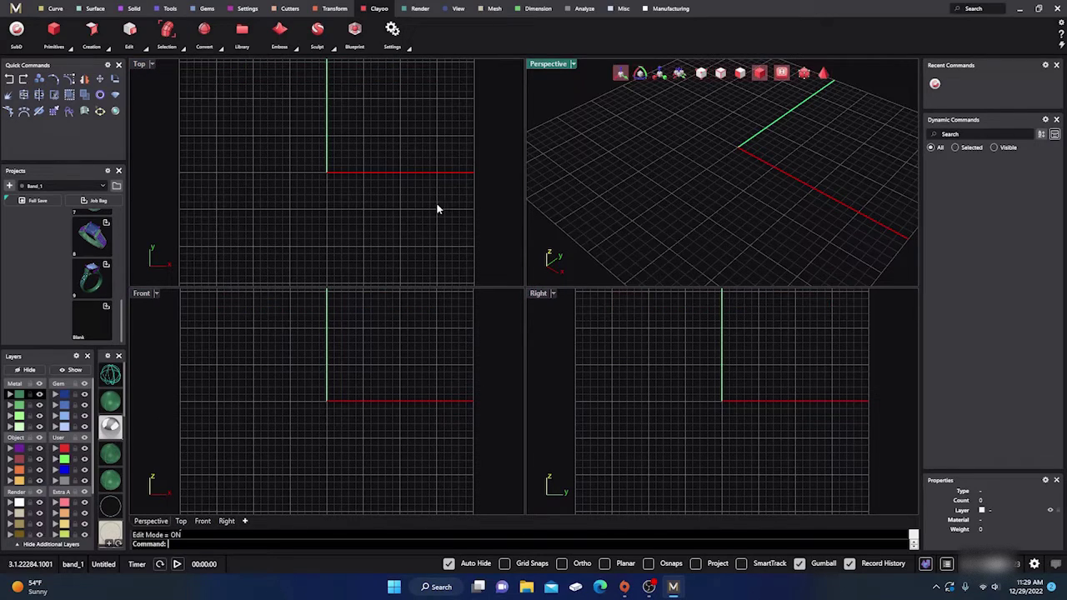
left_click(428, 217)
left_click(663, 144)
Create a Clayoo plane about 19.9 by 13.7 in size, with 4 segments in X and 5 in Y.
left_click(70, 52)
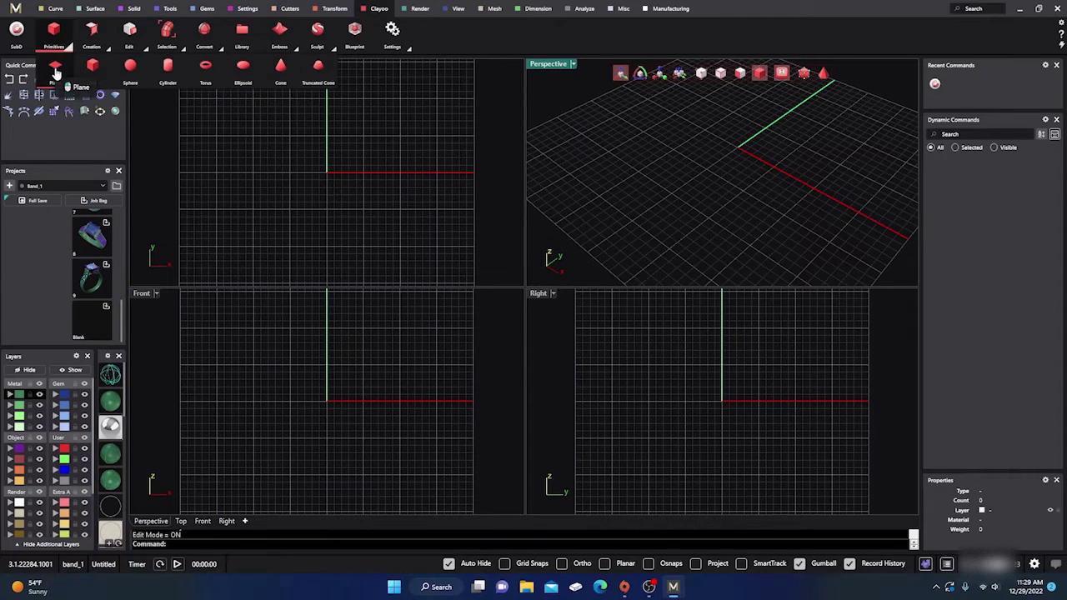
left_click(56, 71)
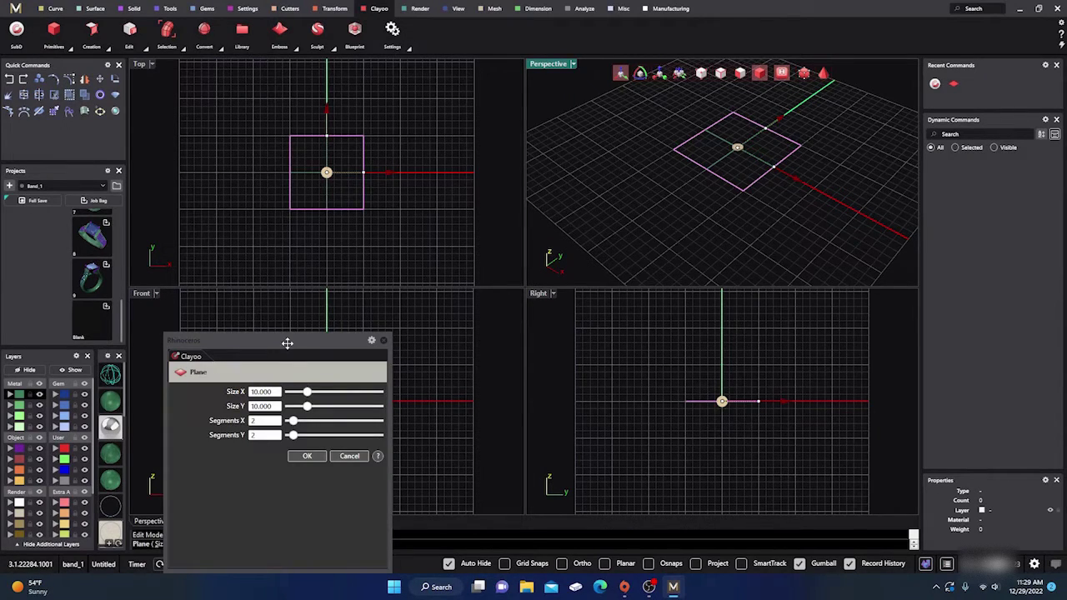
left_click_drag(287, 342, 610, 109)
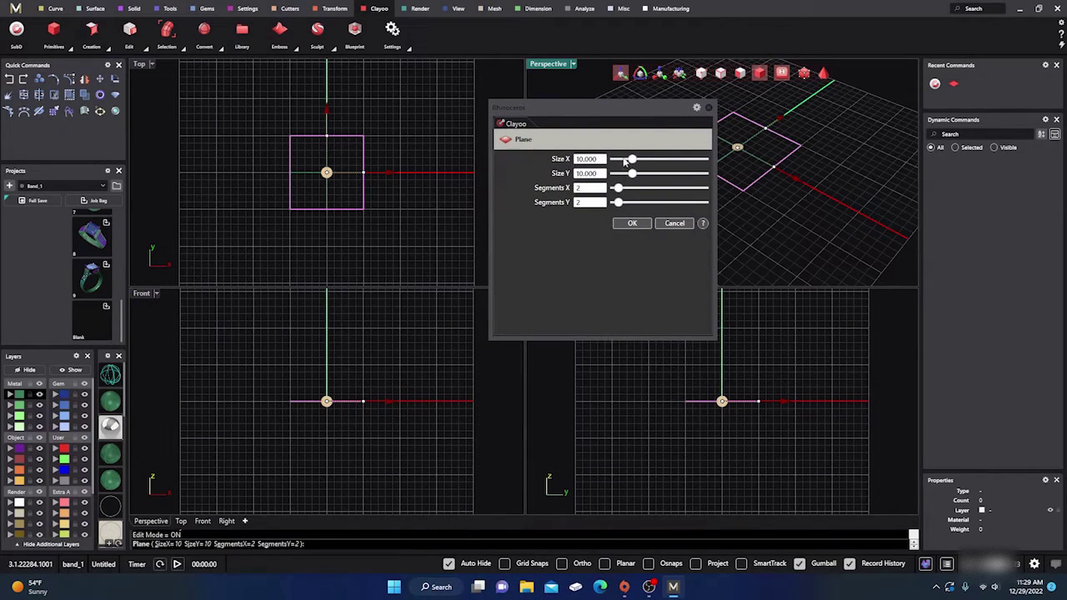
mouse_move(634, 161)
left_mouse_down()
mouse_move(649, 160)
mouse_move(629, 163)
mouse_move(648, 176)
mouse_move(630, 175)
mouse_move(651, 159)
left_mouse_up()
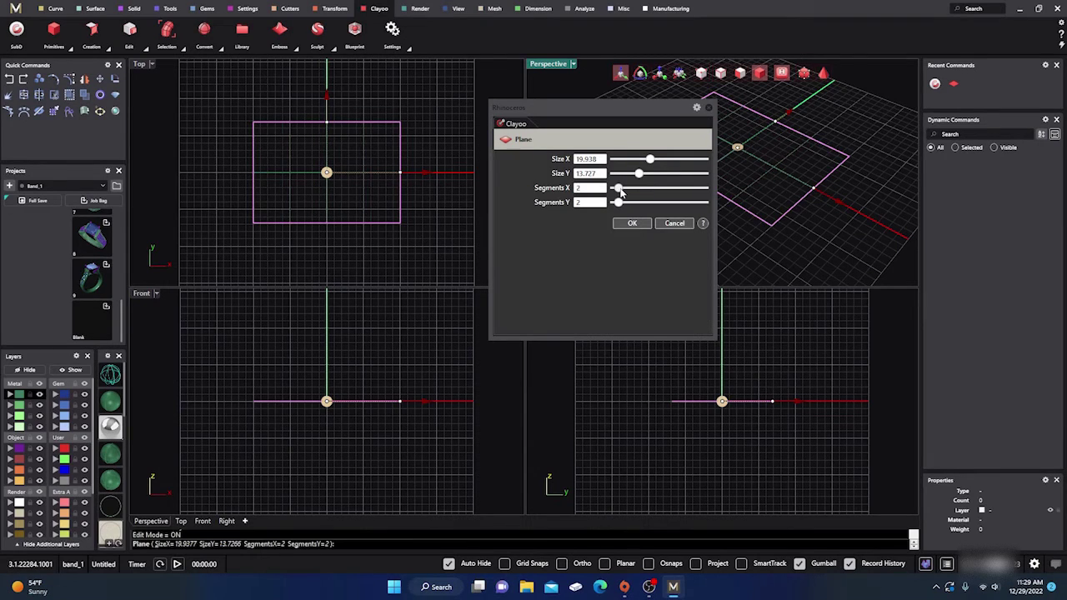
left_click_drag(618, 188, 628, 193)
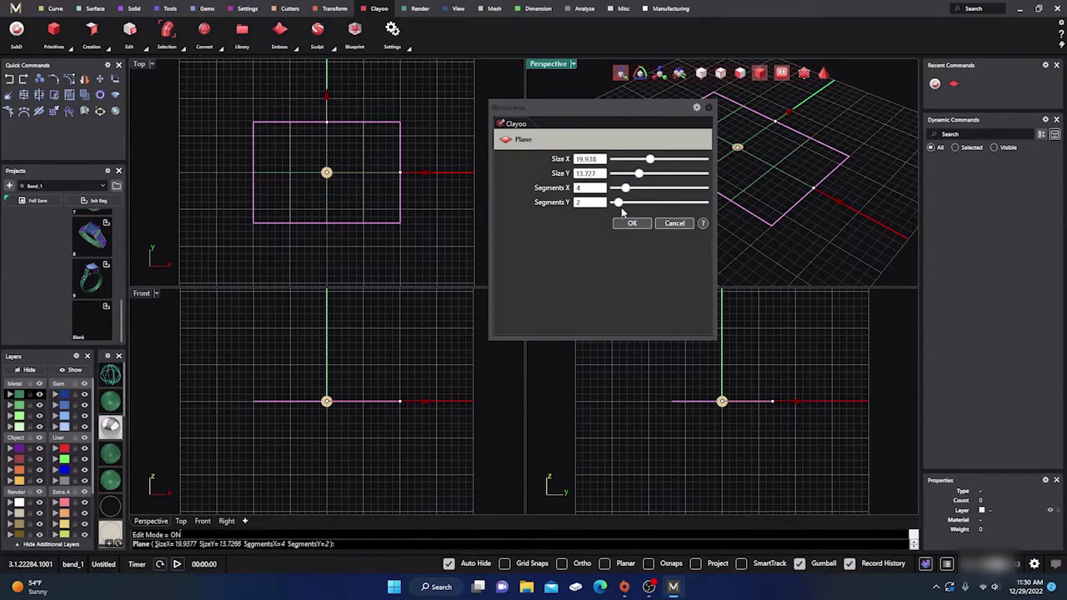
left_click_drag(618, 206, 631, 204)
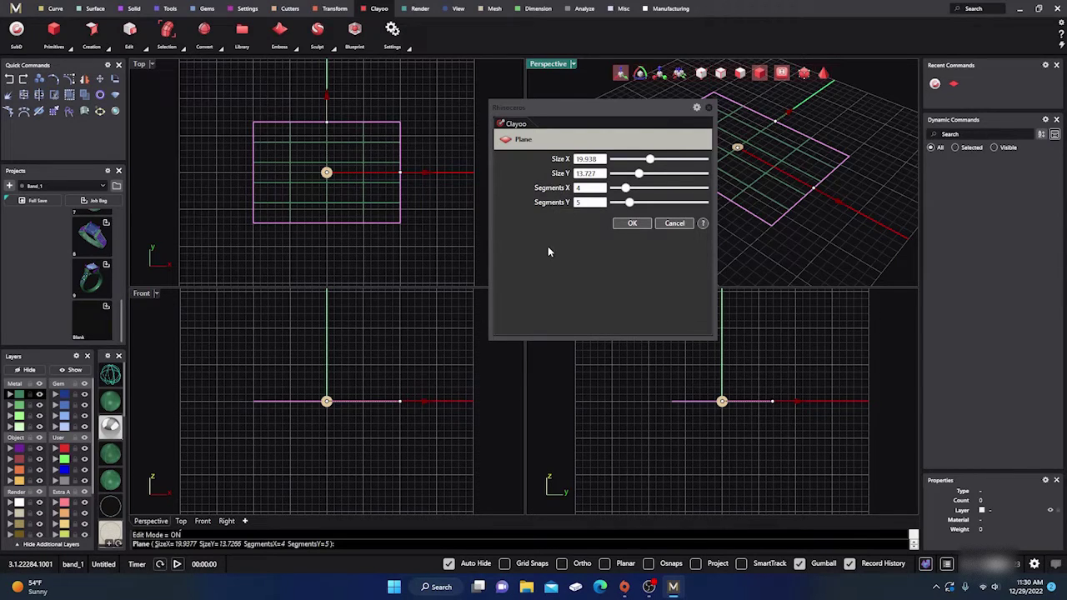
left_click(634, 224)
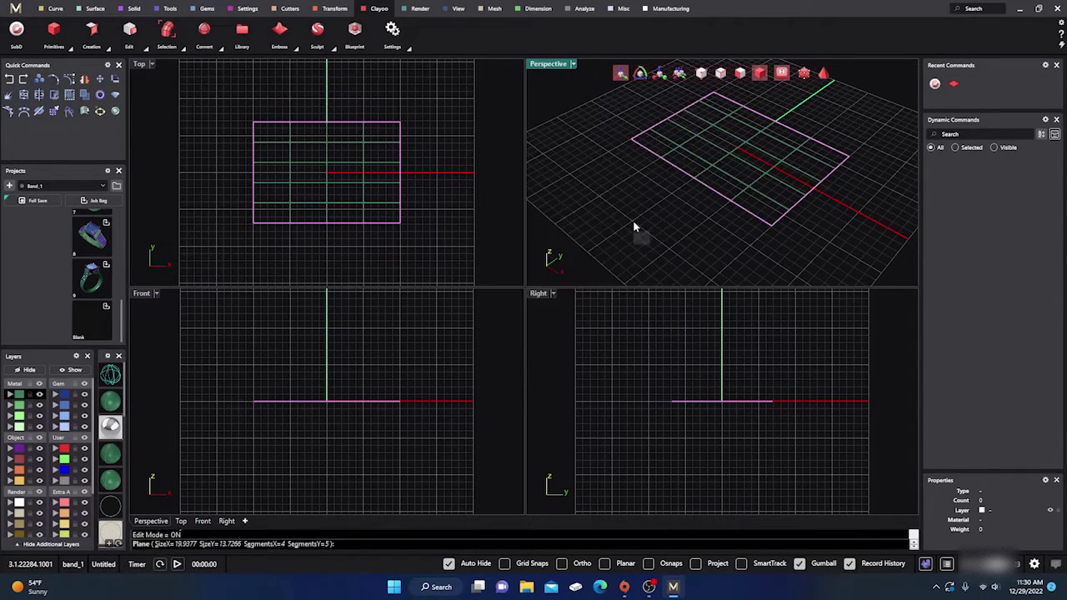
Set the Perspective view to shaded display, move the whole plane slightly downward and toward negative Y, and deselect it.
left_click(115, 405)
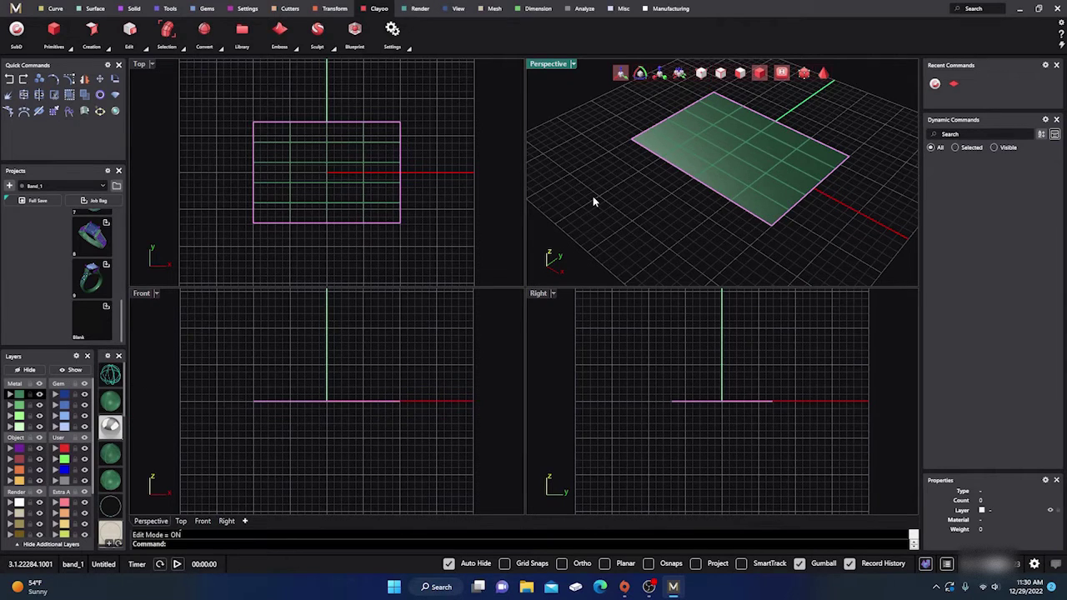
mouse_move(592, 197)
right_mouse_down()
mouse_move(619, 207)
mouse_move(626, 197)
right_mouse_up()
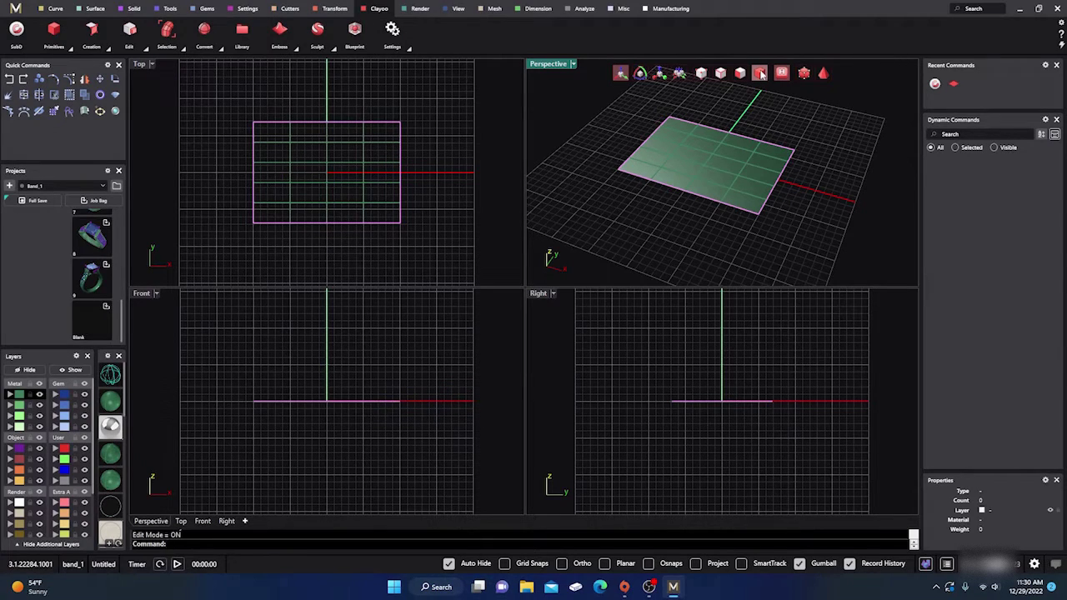
left_click(721, 168)
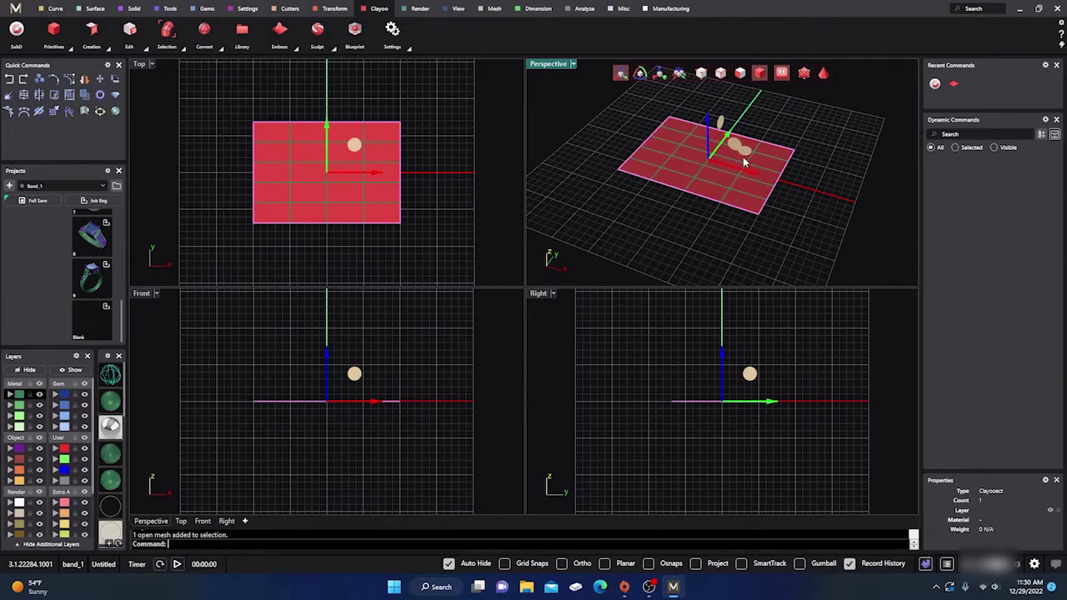
left_click_drag(700, 122, 715, 167)
left_click(763, 109)
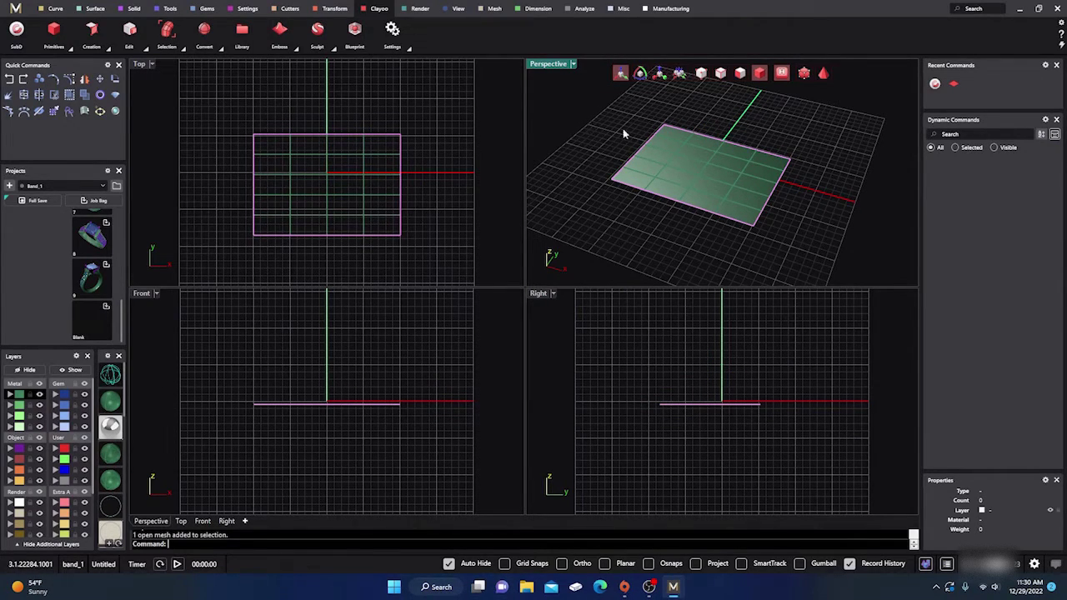
Select the moved plane and delete it, cancelling the repeated Plane command.
left_click(742, 160)
double_click(742, 160)
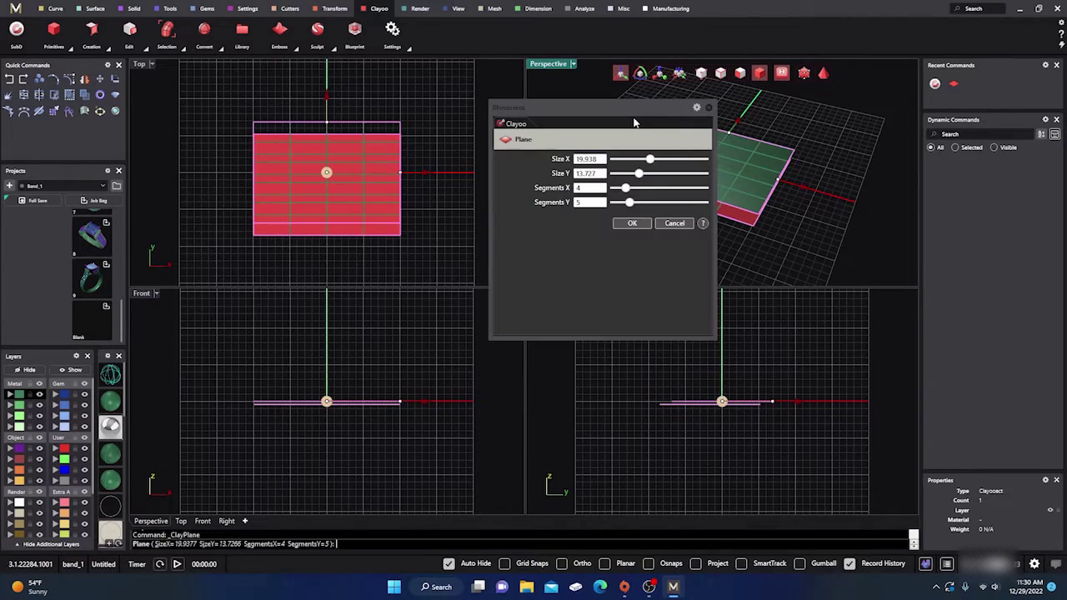
left_click(710, 108)
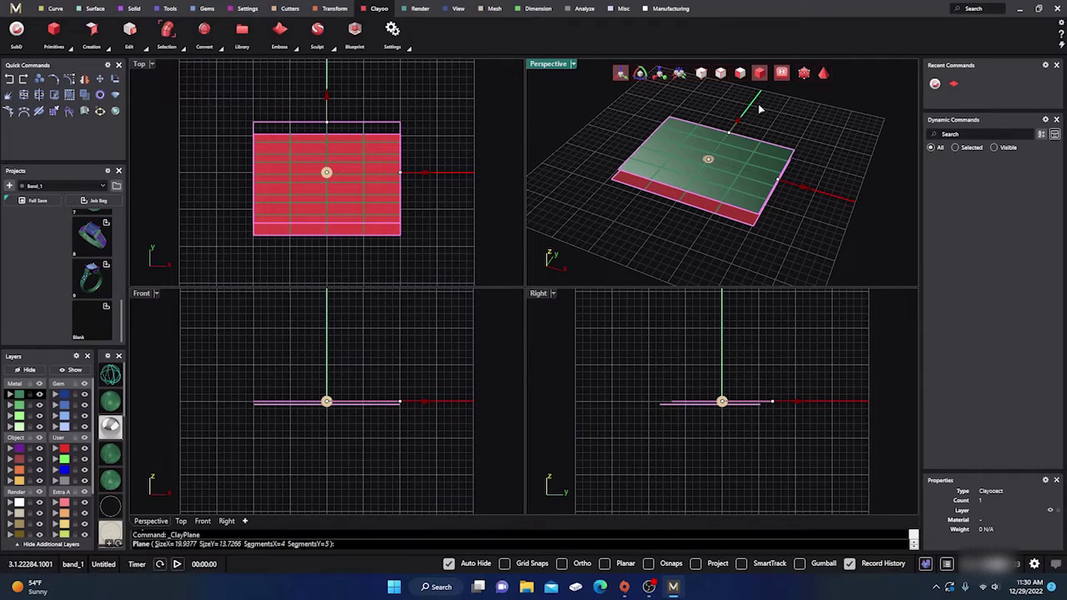
key("Return")
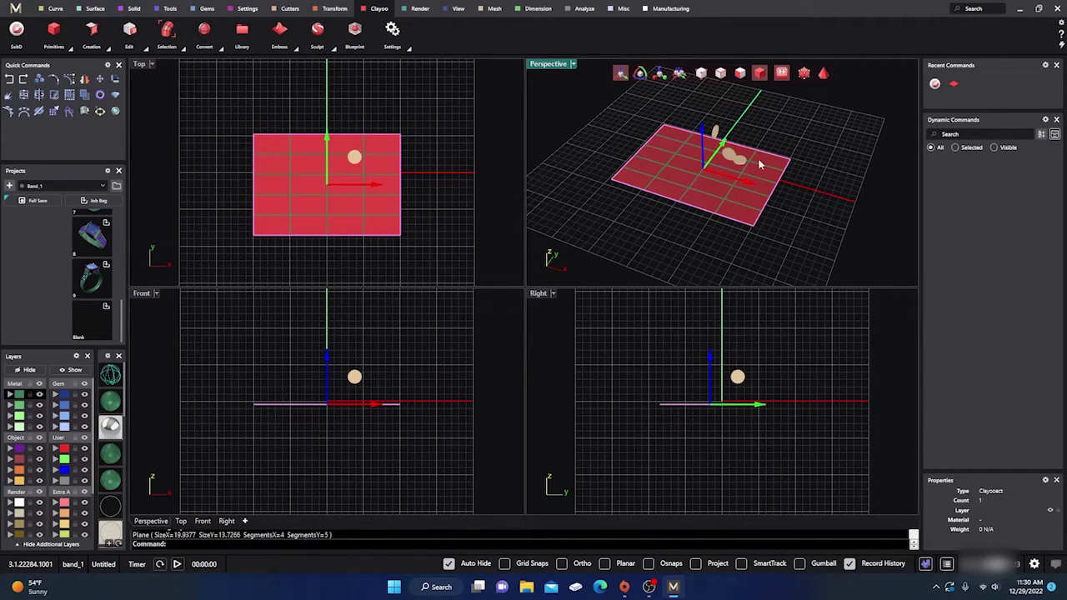
key("Delete")
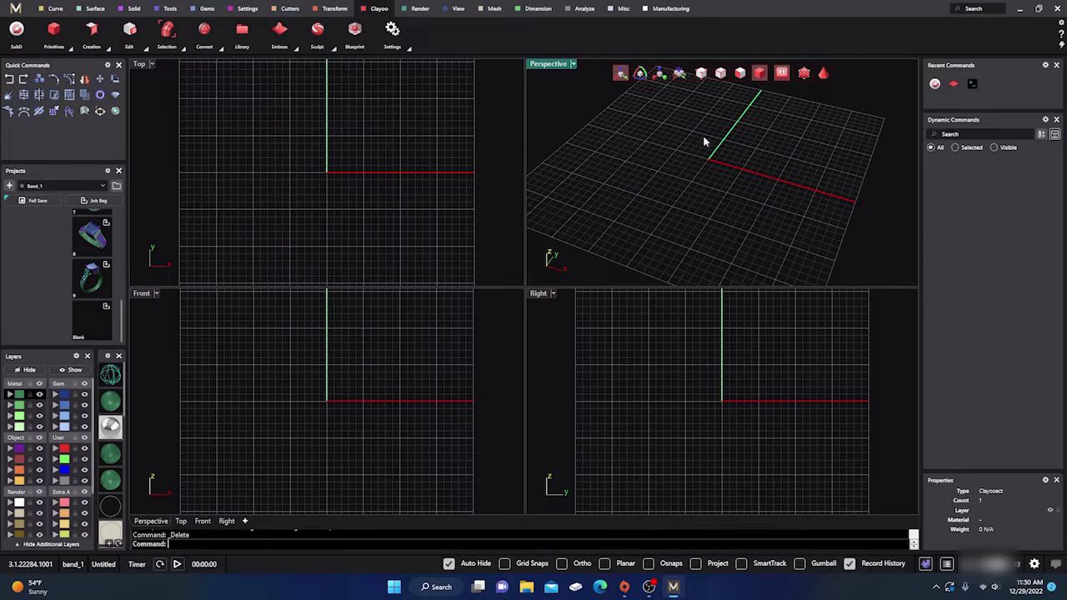
Create a Clayoo box about 14.7 by 12.2 by 11.3 in X, Y and Z, with 4, 3 and 4 segments respectively.
left_click(69, 47)
left_click(92, 66)
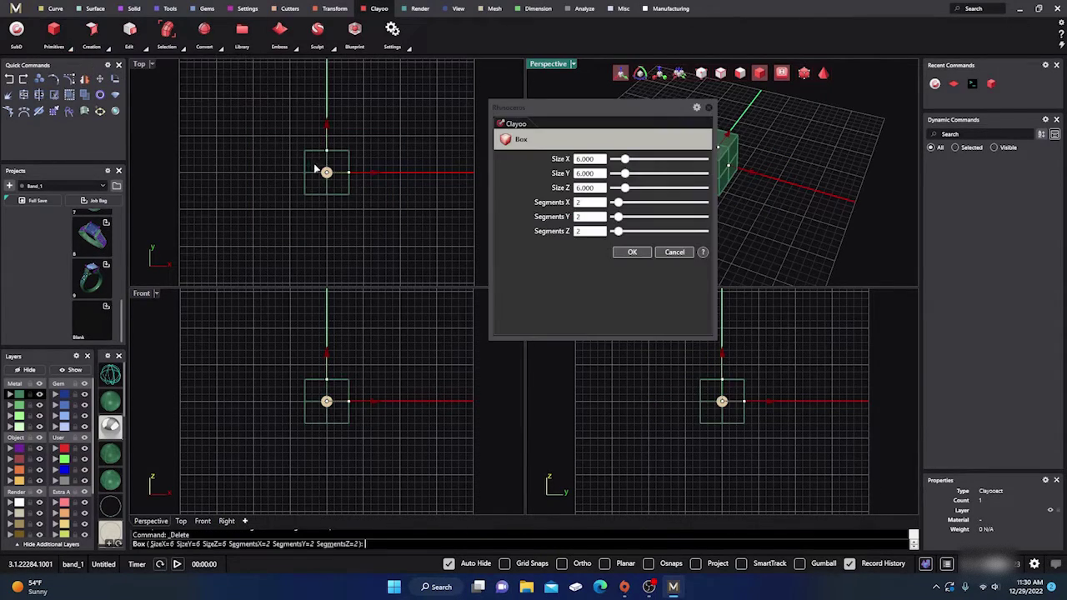
left_click_drag(559, 109, 612, 104)
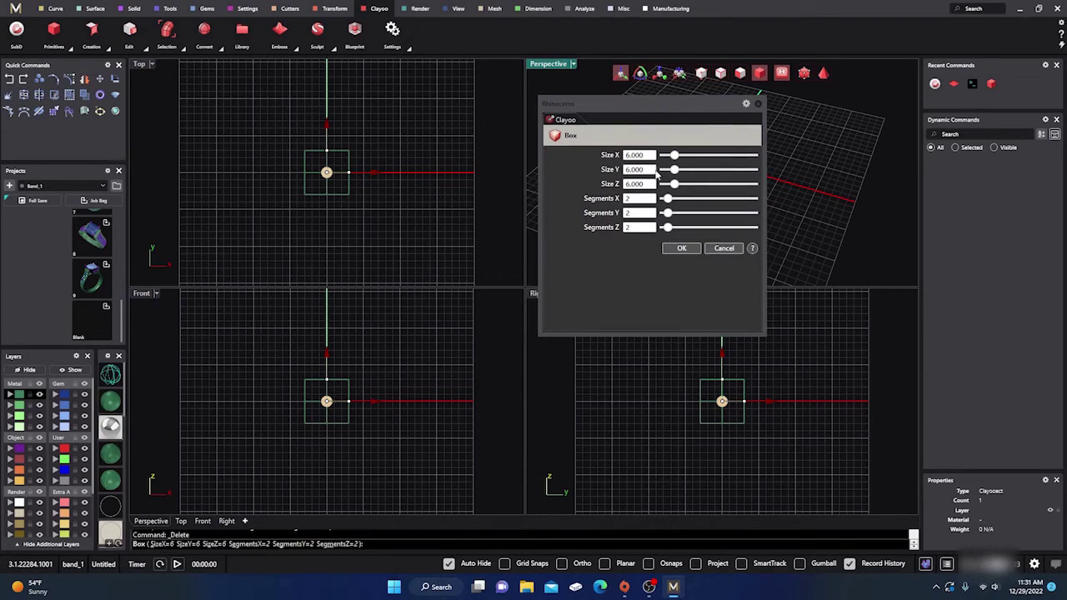
left_click_drag(675, 155, 672, 214)
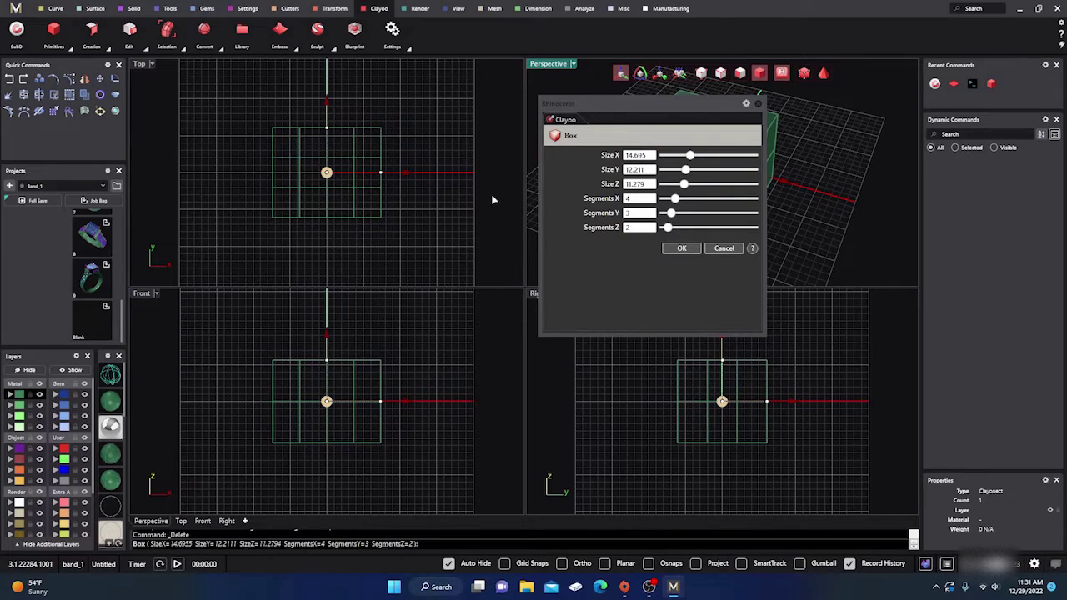
left_click_drag(614, 106, 469, 142)
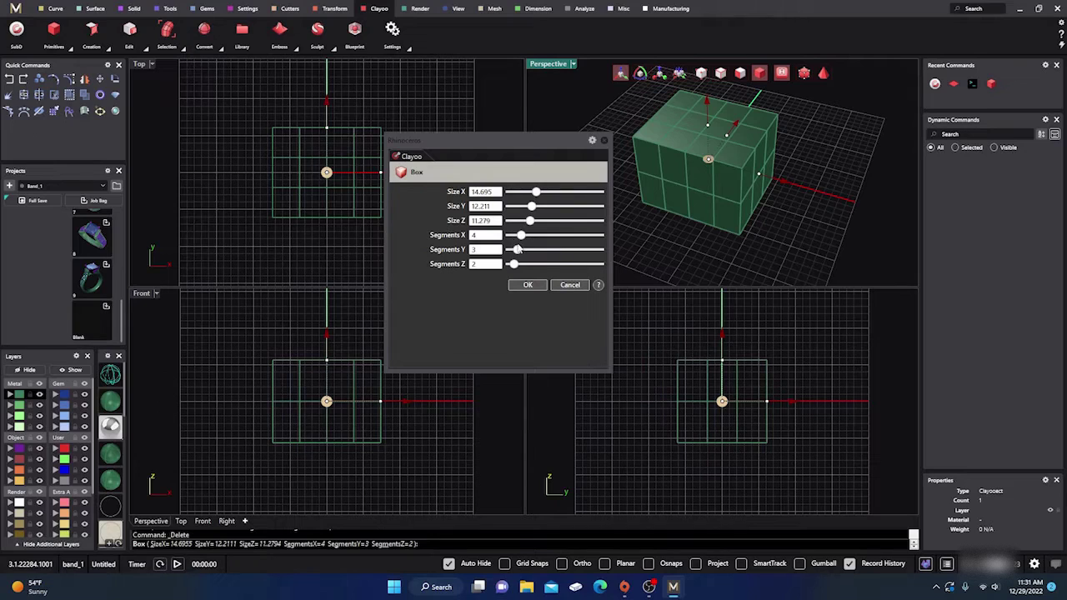
mouse_move(522, 241)
left_mouse_down()
mouse_move(542, 240)
mouse_move(523, 241)
left_mouse_up()
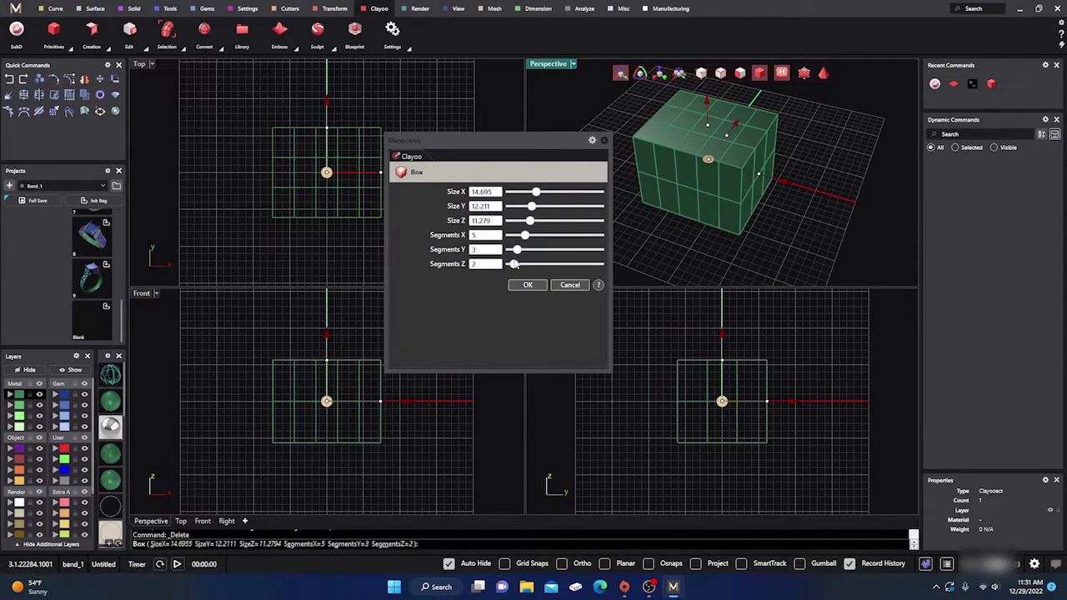
mouse_move(525, 237)
left_mouse_down()
mouse_move(508, 239)
mouse_move(522, 238)
left_mouse_up()
mouse_move(517, 249)
left_mouse_down()
mouse_move(530, 250)
mouse_move(517, 250)
mouse_move(524, 266)
left_mouse_up()
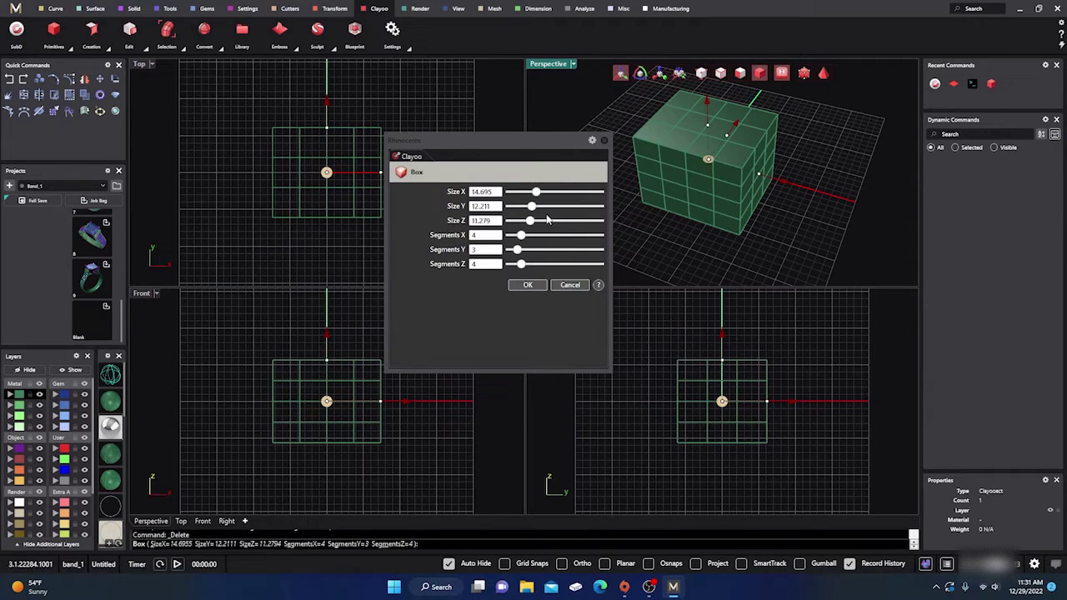
left_click(527, 285)
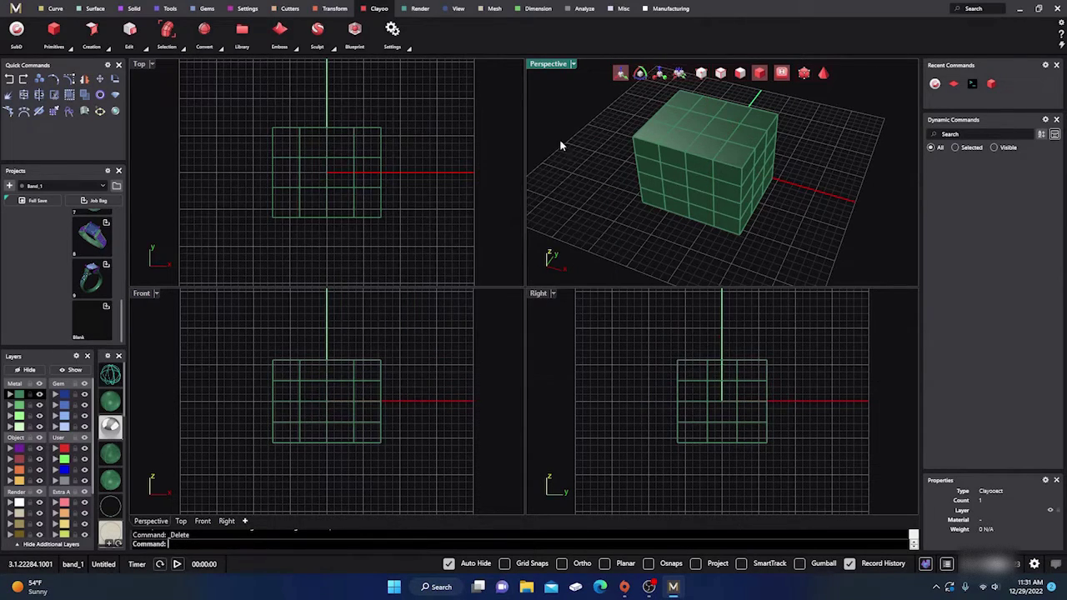
Select the whole box as an object and clear the selection.
scroll(579, 199, "down", 3)
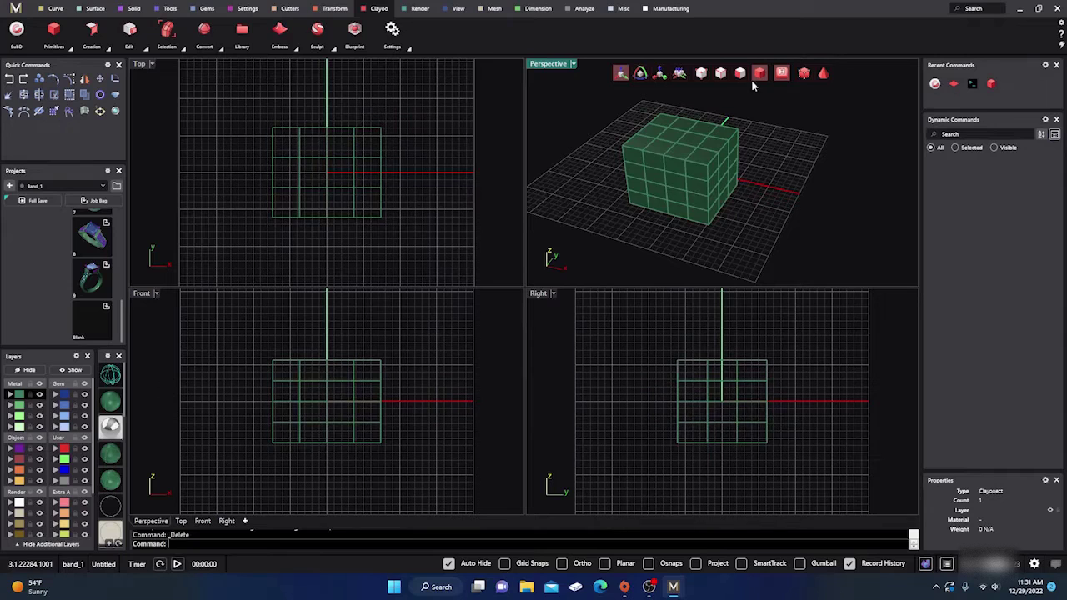
left_click(711, 171)
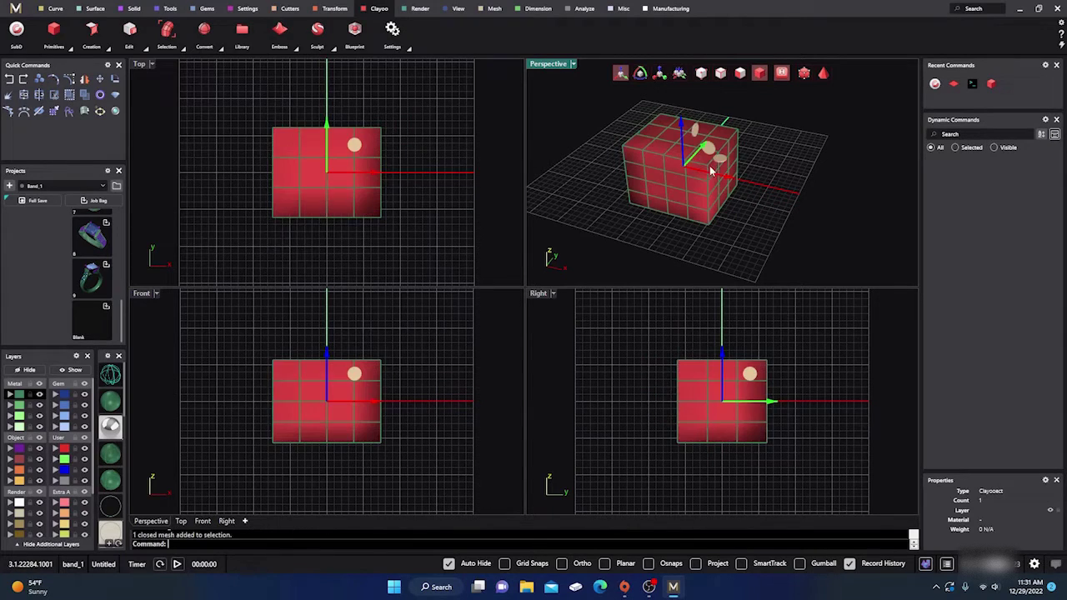
left_click(785, 142)
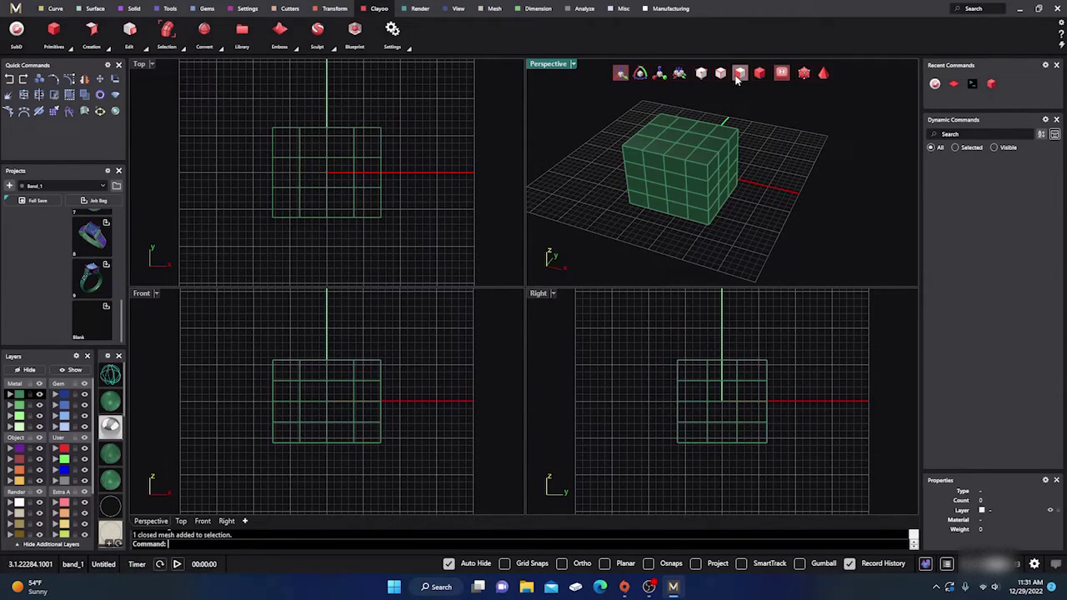
In face selection mode, pull the middle face just above the X axis on the box's positive X side outward along X.
scroll(738, 179, "up", 3)
left_click(715, 169)
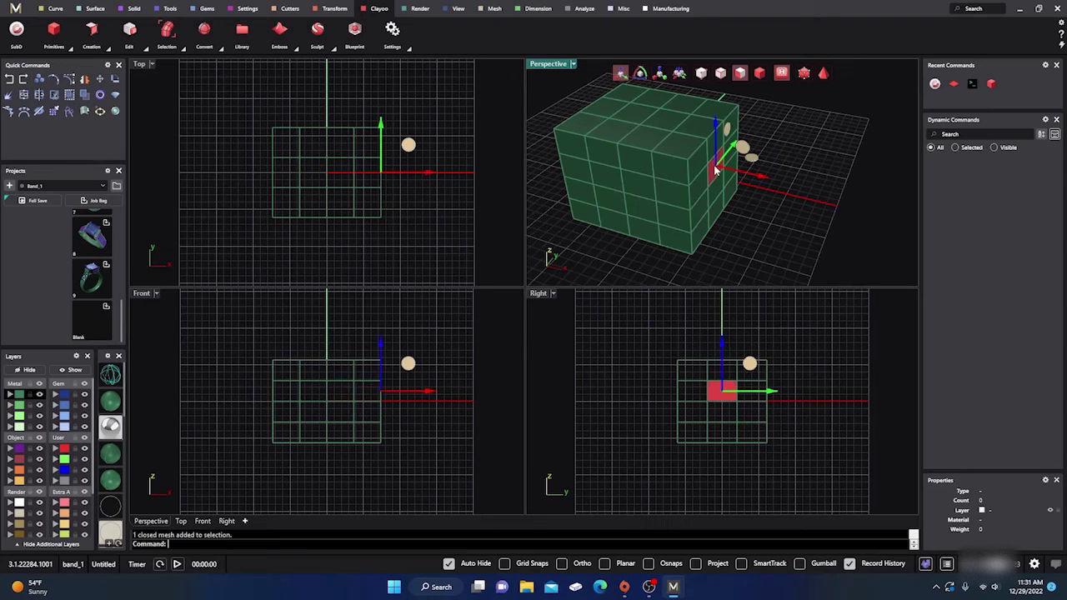
left_click_drag(768, 181, 788, 198)
right_click_drag(739, 209, 782, 177)
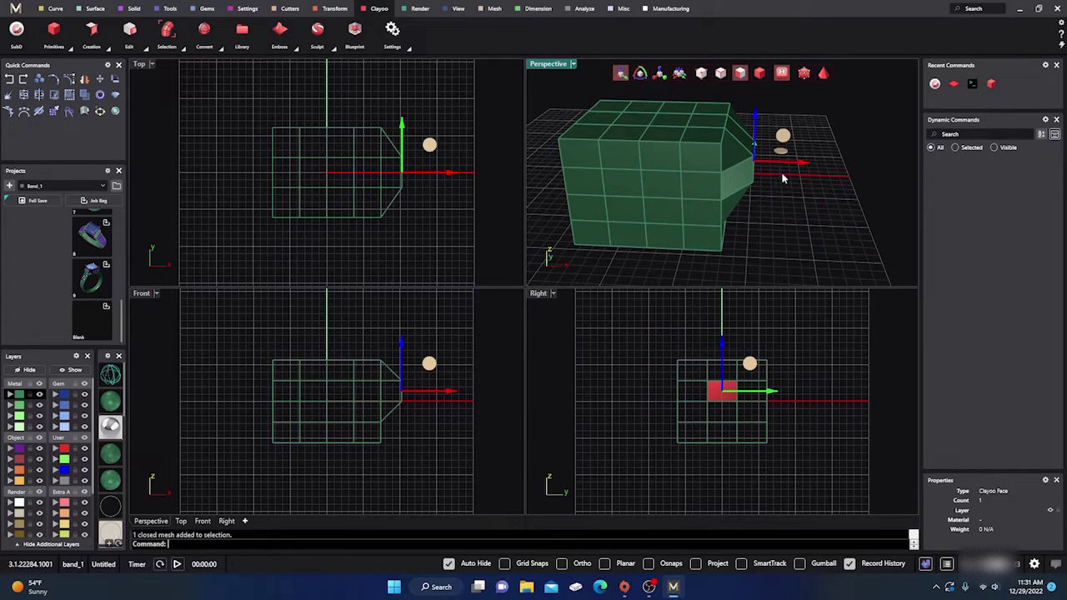
right_click_drag(791, 219, 764, 222)
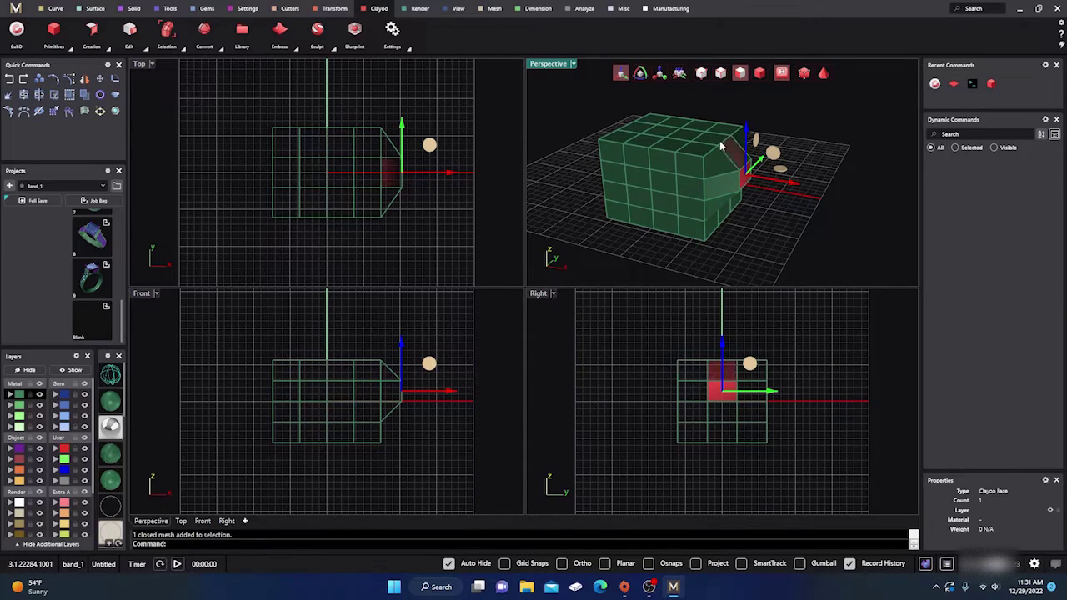
mouse_move(793, 186)
left_mouse_down()
mouse_move(815, 194)
mouse_move(798, 183)
left_mouse_up()
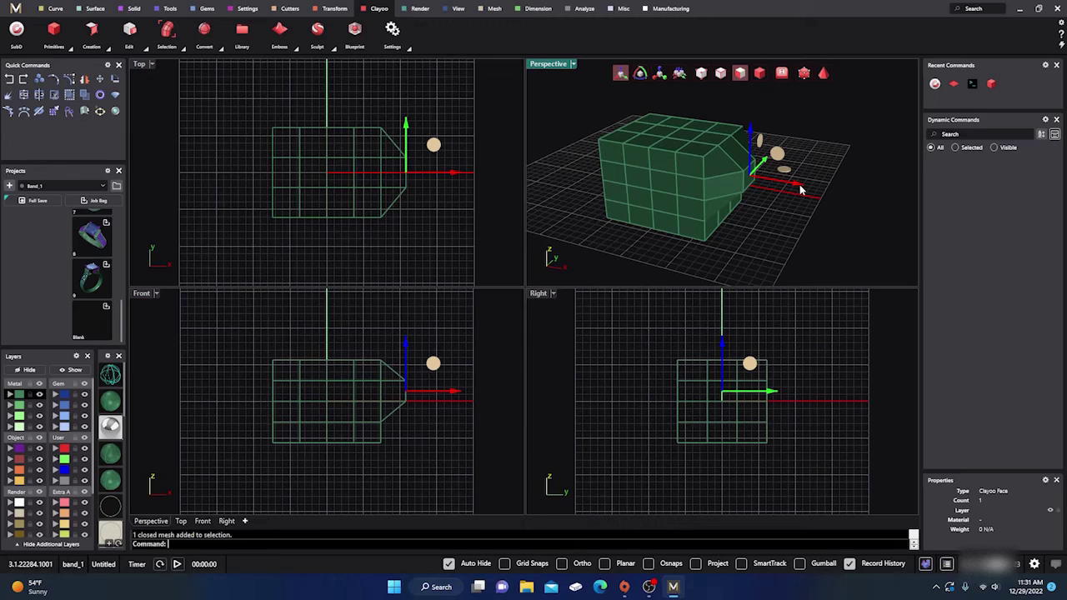
Switch the box to smooth SubD display and pull the selected face slightly farther outward along X.
left_click(824, 73)
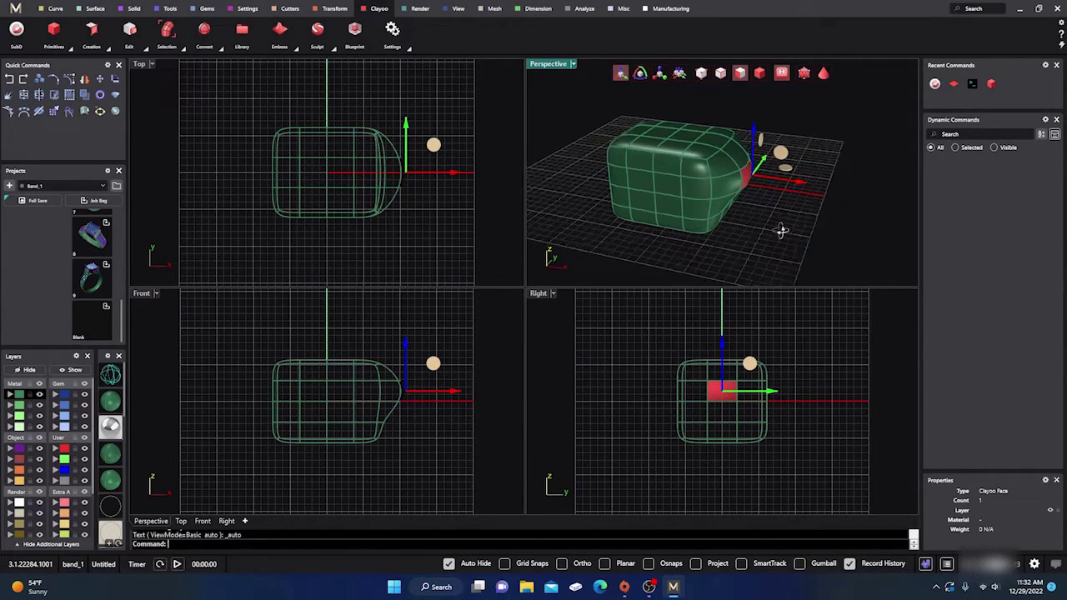
mouse_move(811, 185)
left_mouse_down()
mouse_move(825, 183)
mouse_move(813, 188)
left_mouse_up()
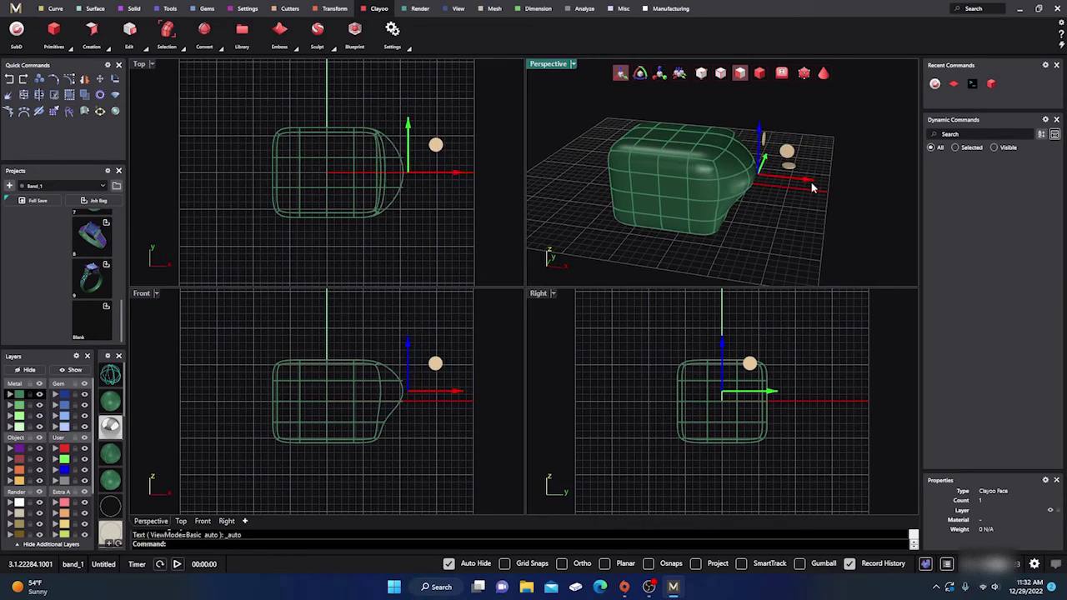
Compare the box's flat control-mesh display with its smooth SubD display by switching back and forth between them.
left_click(823, 74)
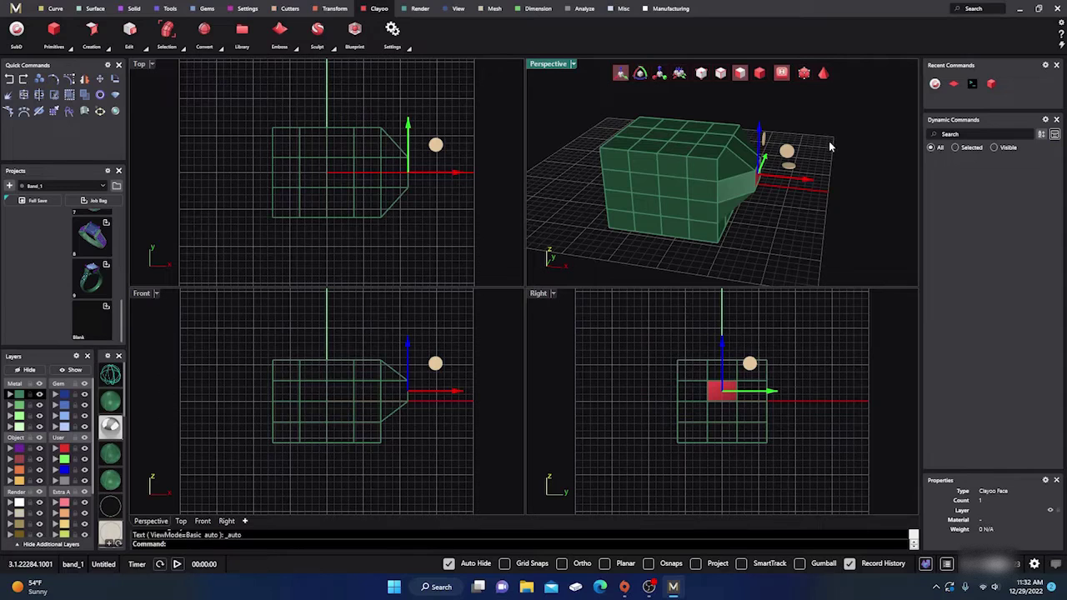
key("Tab")
key("Tab")
key("Tab")
key("Tab")
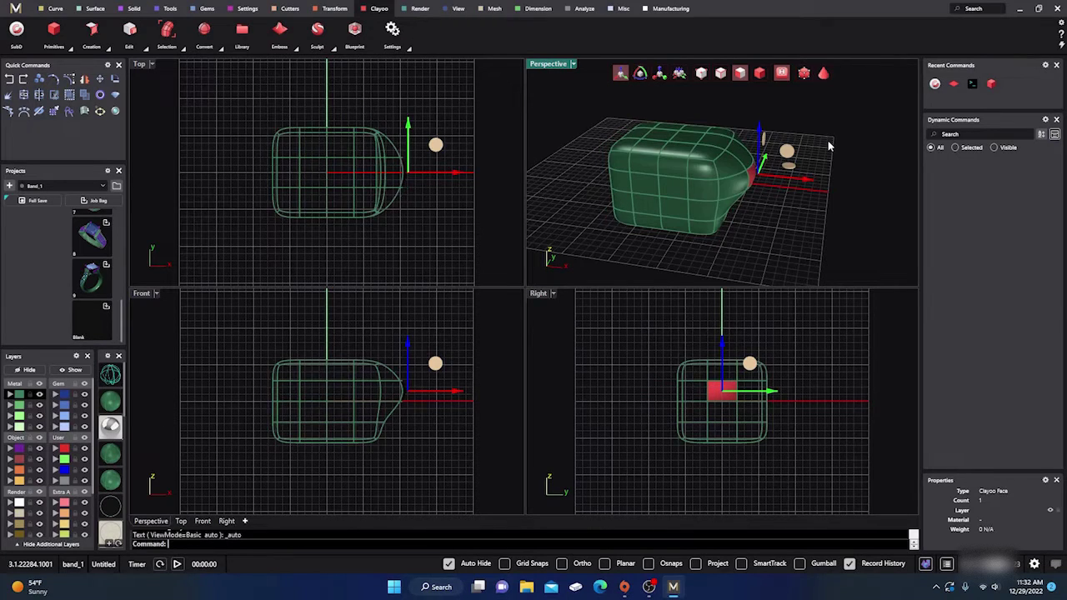
key("Tab")
key("Tab")
key("Tab")
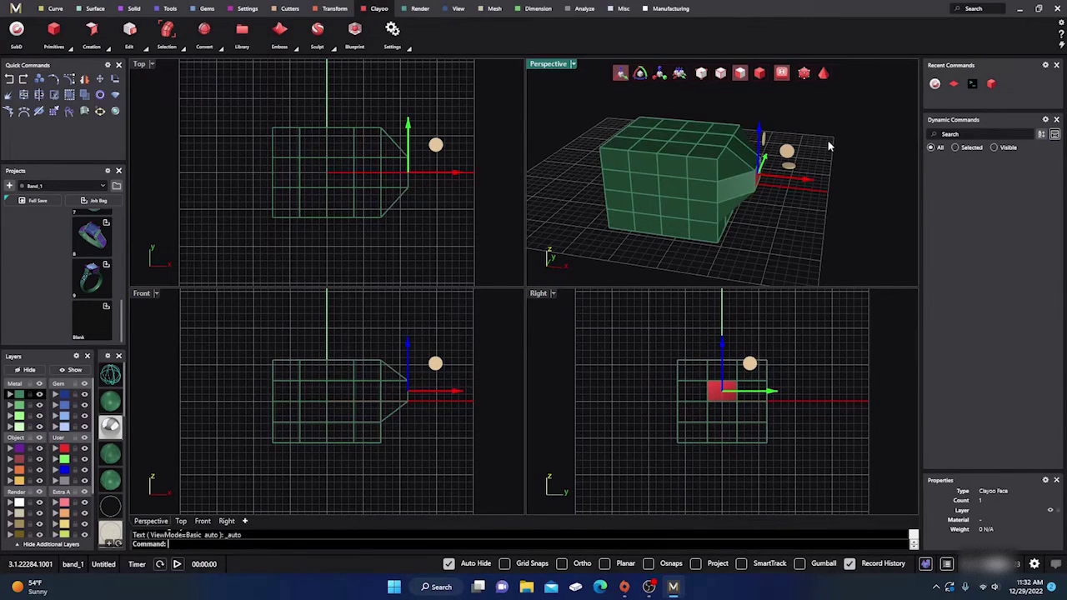
key("Tab")
key("Tab")
key("Tab")
Select the whole edited box in object selection mode and delete it.
left_click(825, 147)
left_click(682, 173)
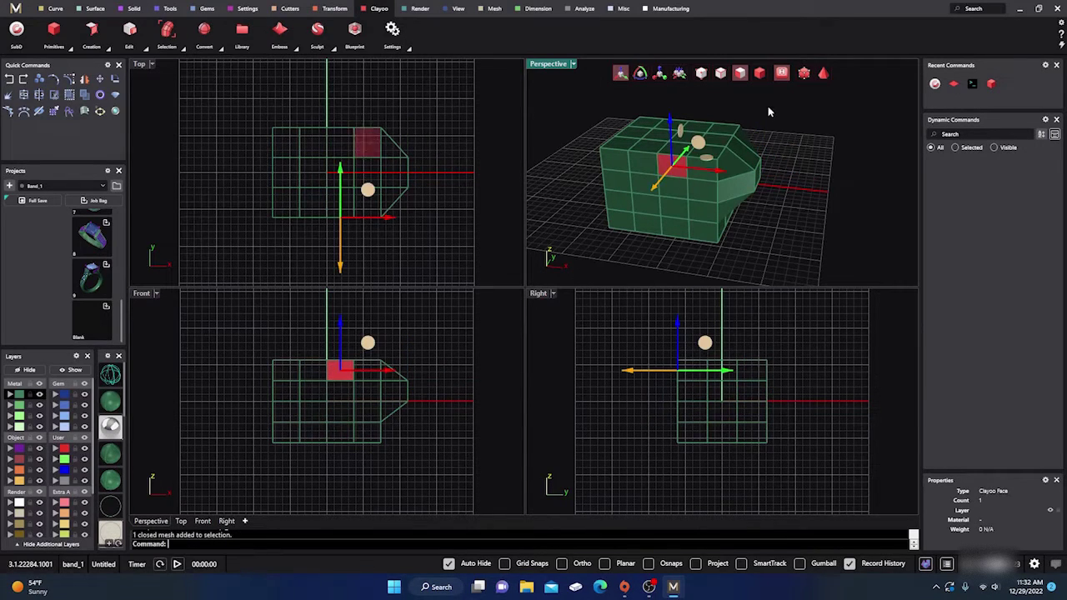
left_click(759, 73)
left_click(677, 175)
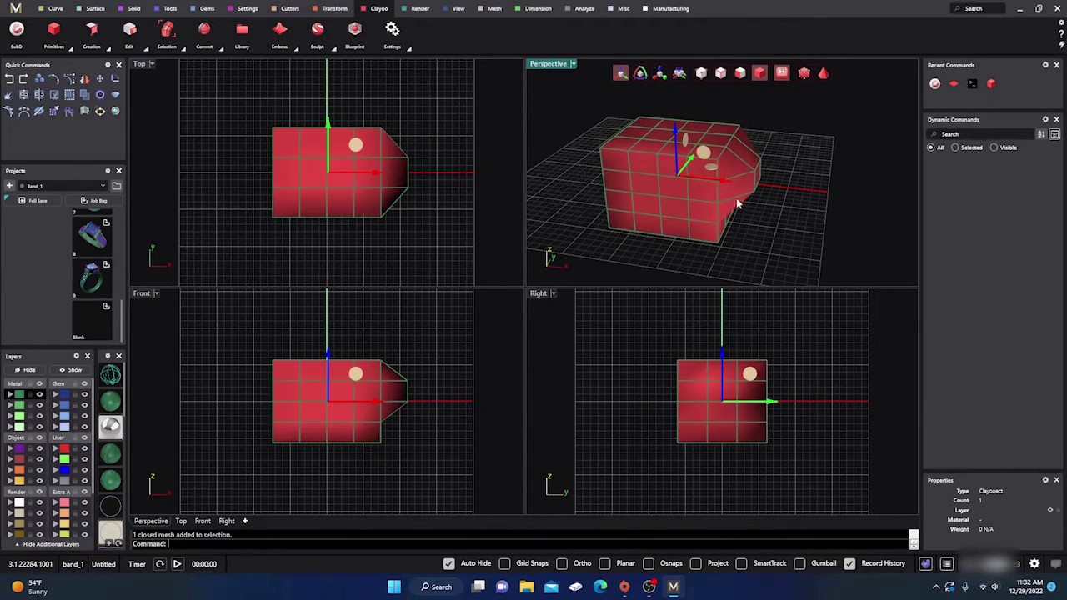
key("Delete")
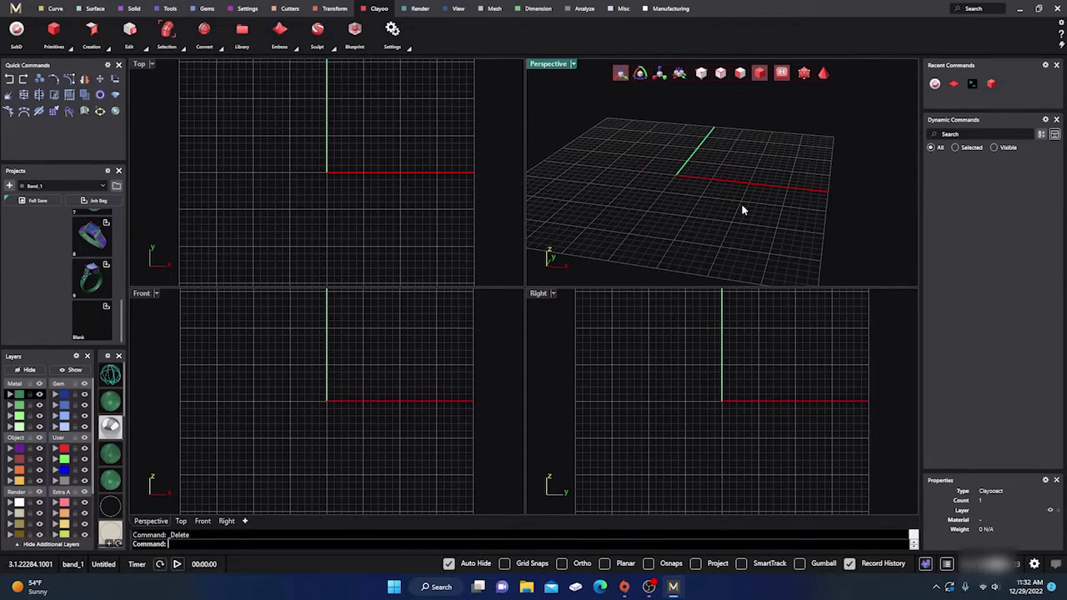
Start a Clayoo sphere at the origin in the maximized Perspective view and set its sphere mode to Polygonal.
left_click(71, 44)
left_click(130, 66)
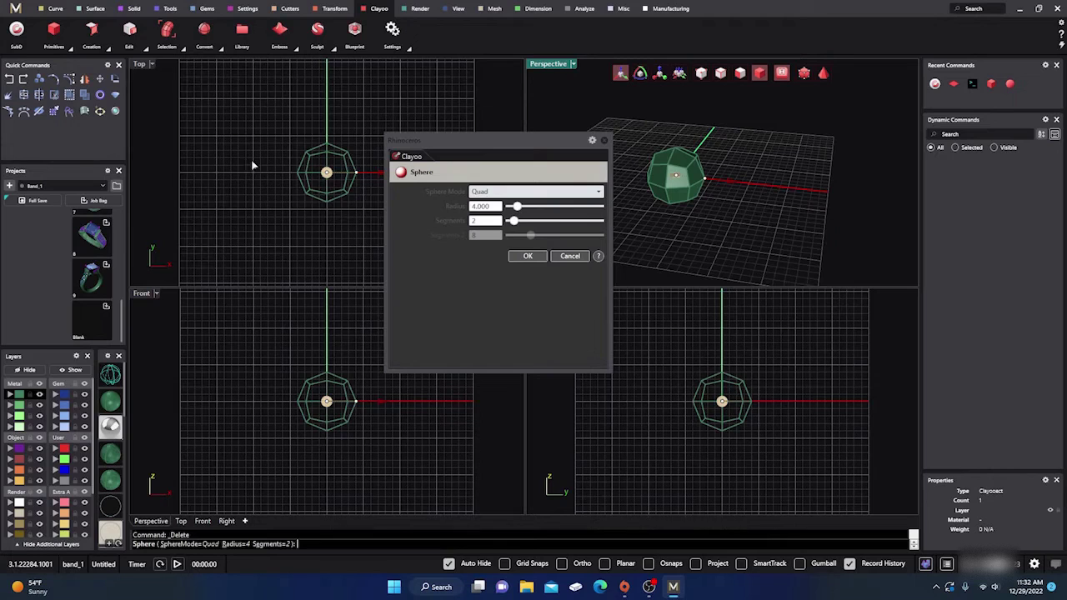
left_click_drag(478, 138, 789, 109)
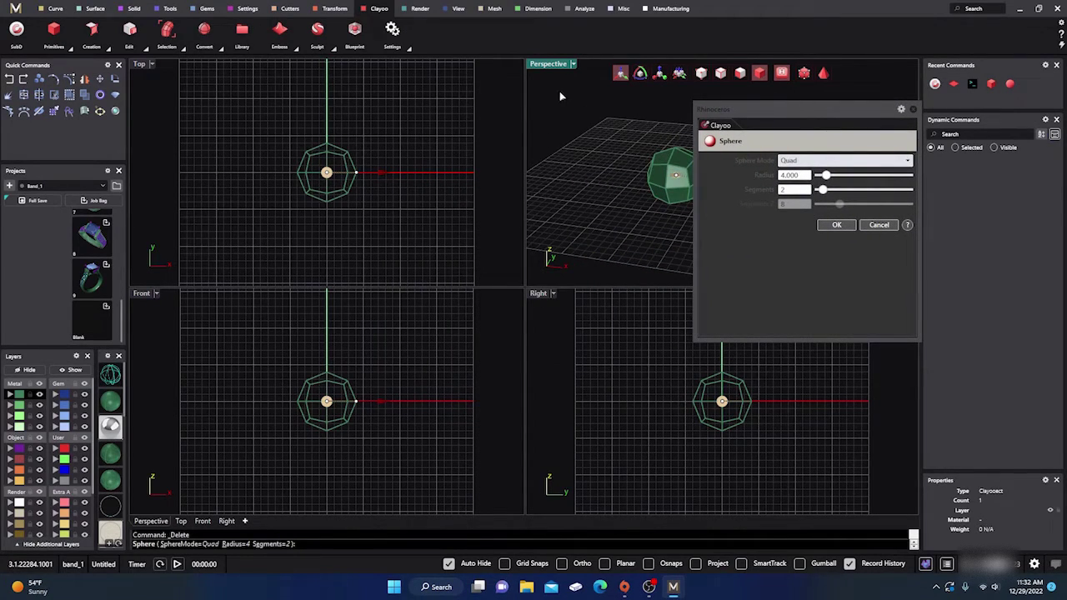
double_click(550, 64)
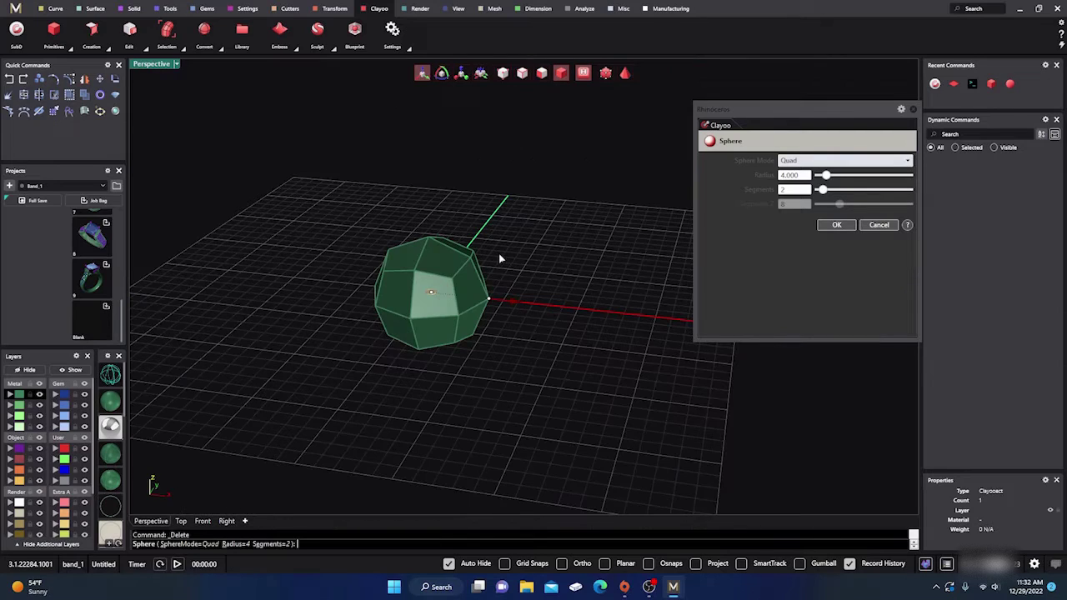
scroll(434, 296, "up", 5)
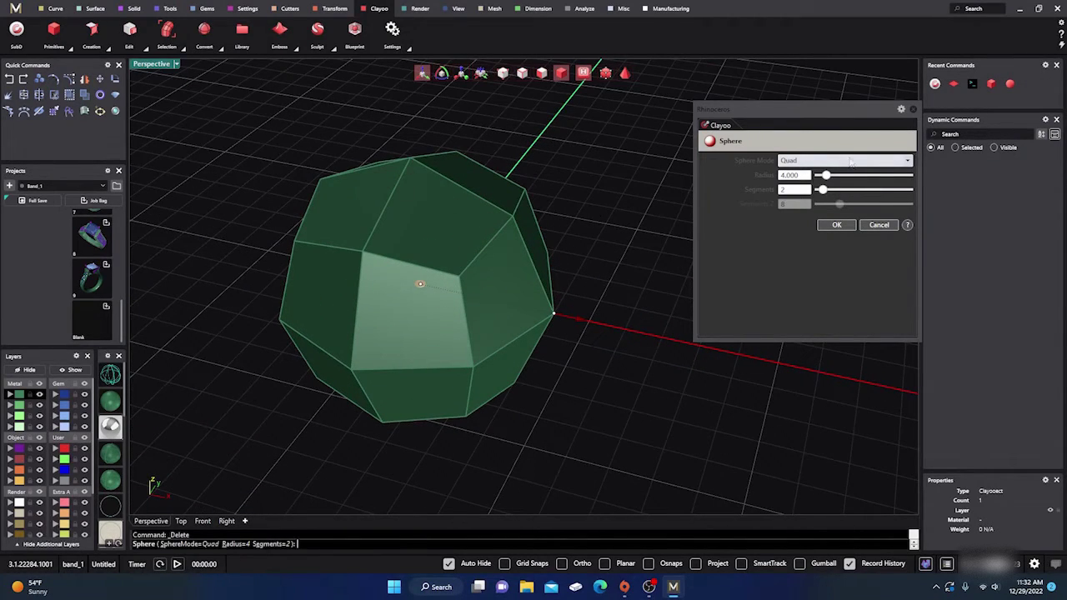
left_click(908, 163)
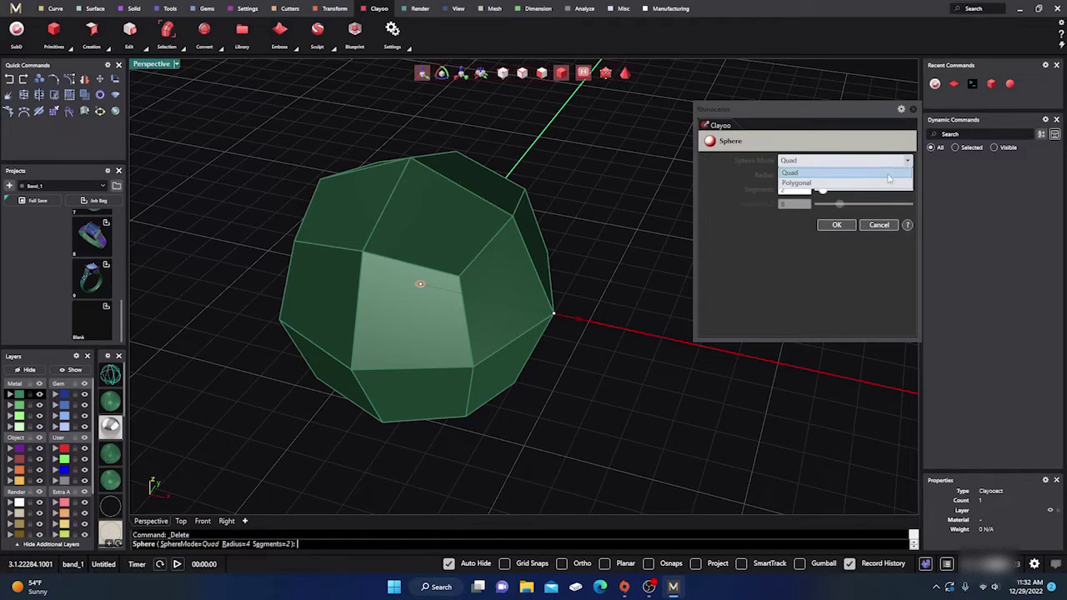
left_click(882, 185)
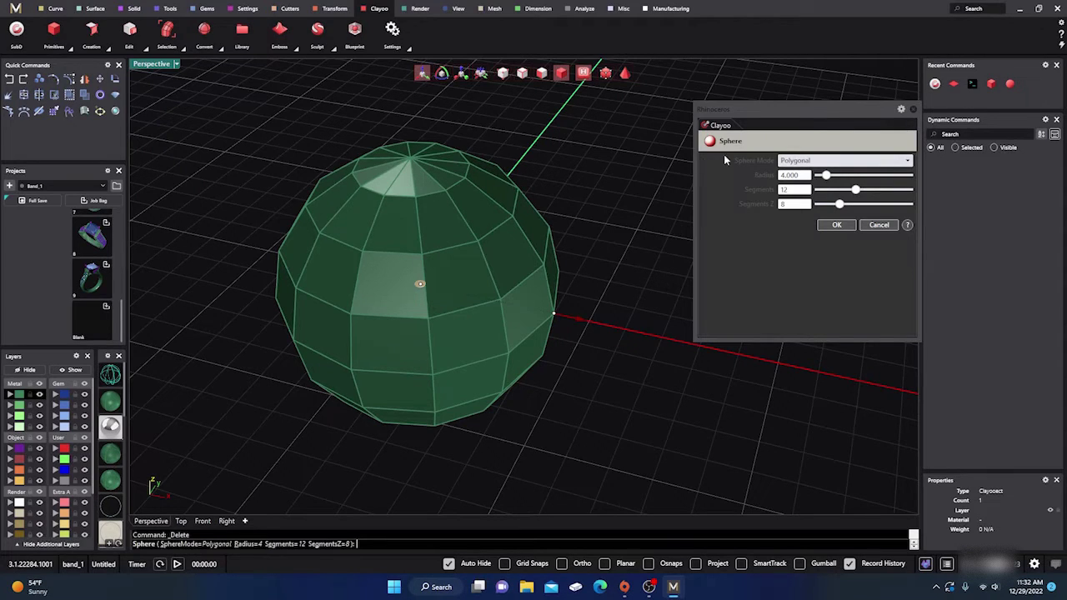
Switch the sphere mode to Quad for comparison and return it to Polygonal.
left_click(907, 162)
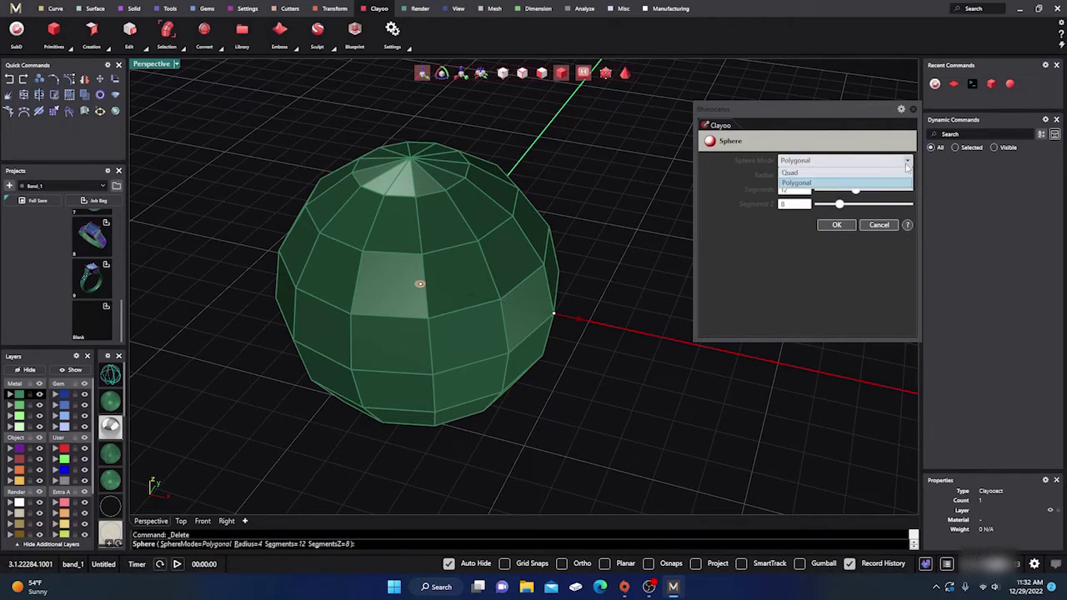
left_click(890, 180)
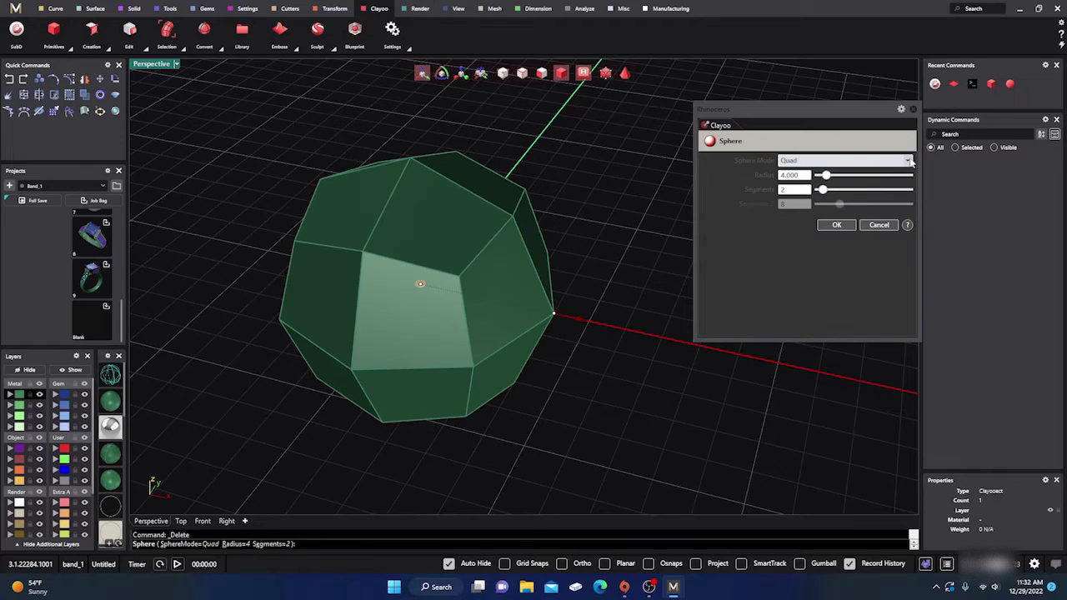
left_click(907, 163)
left_click(890, 183)
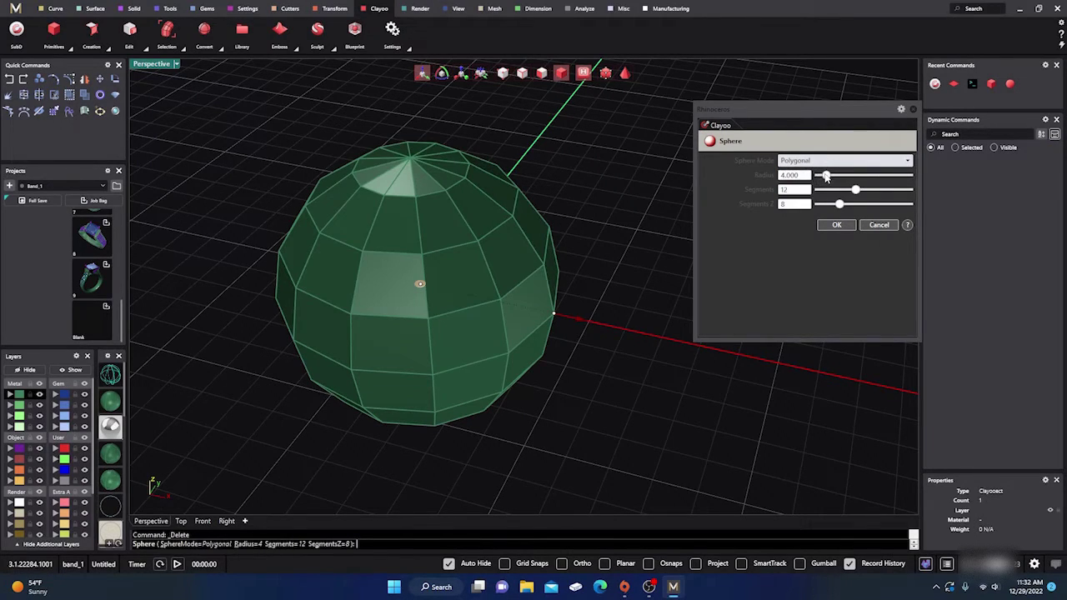
Create the polygonal sphere with a radius of about 4.311, 7 segments and 5 Z segments.
left_click_drag(826, 177, 826, 209)
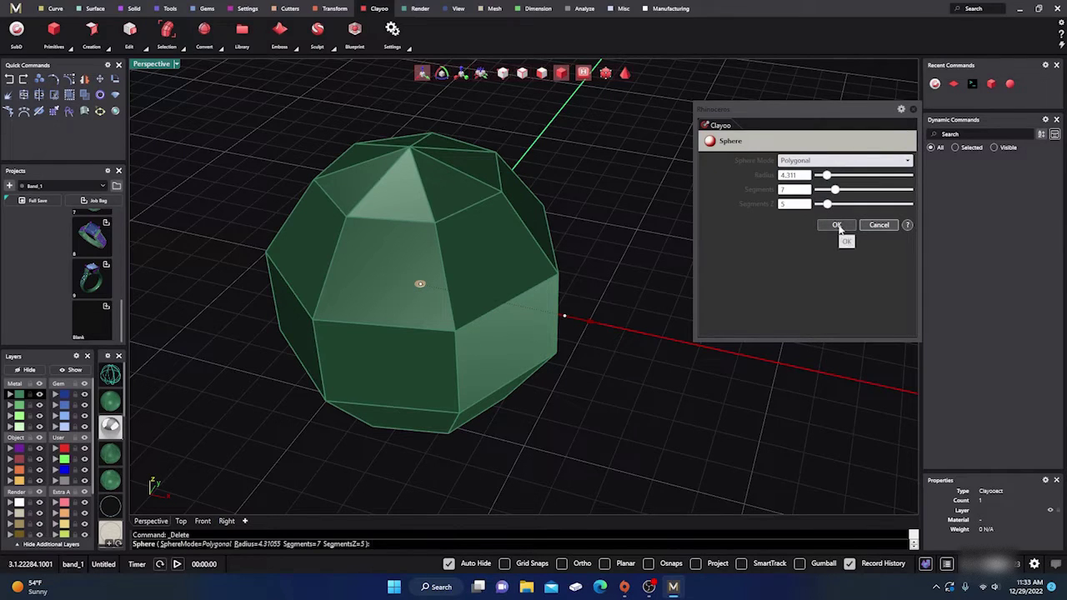
left_click(838, 225)
Select the whole sphere as an object and clear the selection.
right_click_drag(699, 305, 691, 263)
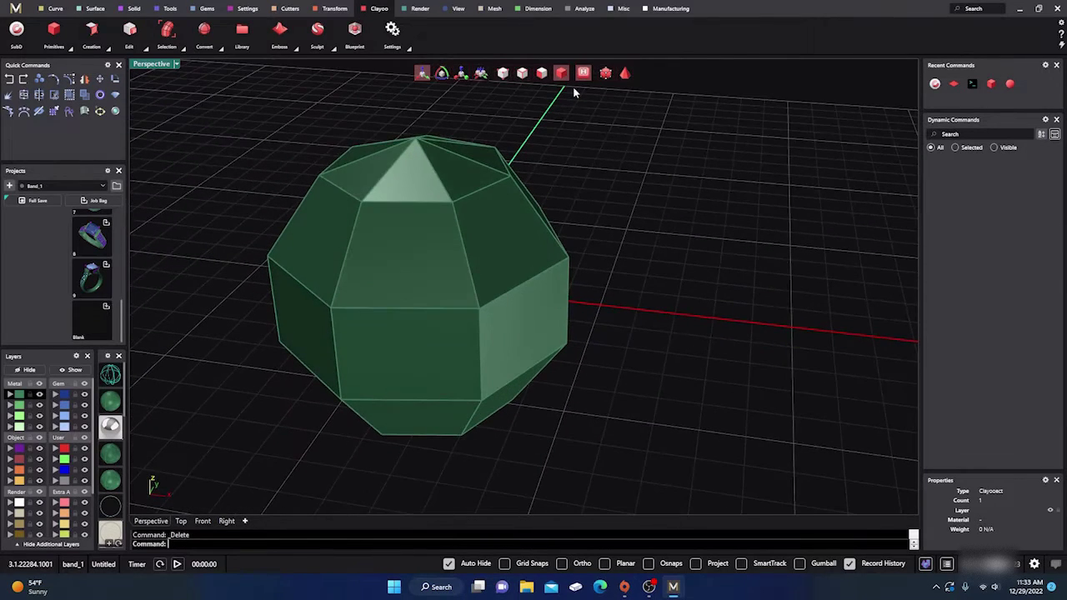
left_click(524, 216)
left_click(589, 169)
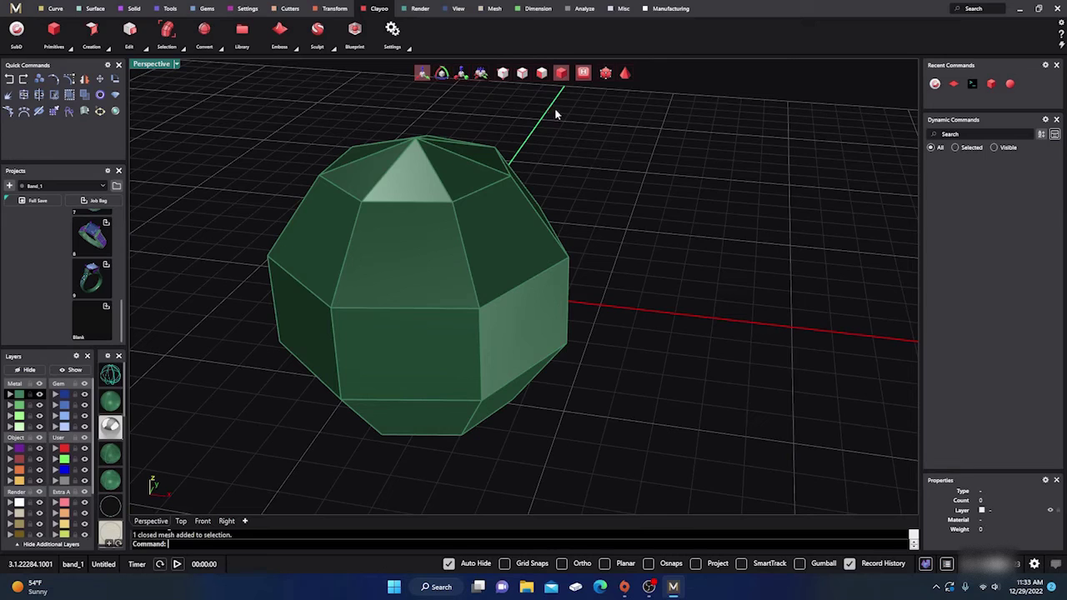
In face selection mode, select the horizontal loop of faces below the sphere's cap and move it slightly down along Z.
left_click(543, 74)
left_click(514, 236)
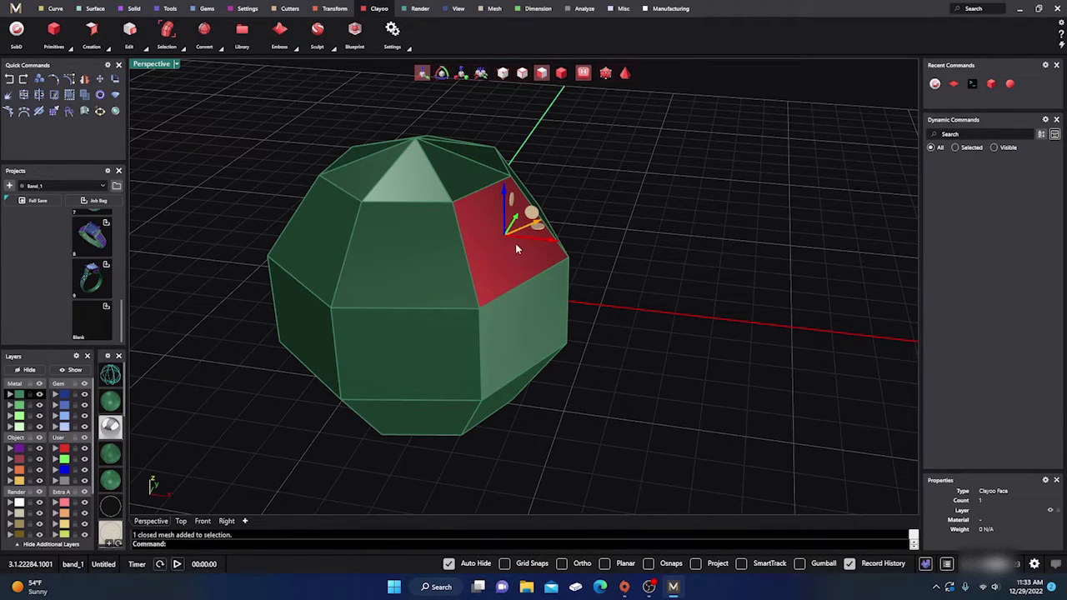
double_click(423, 262)
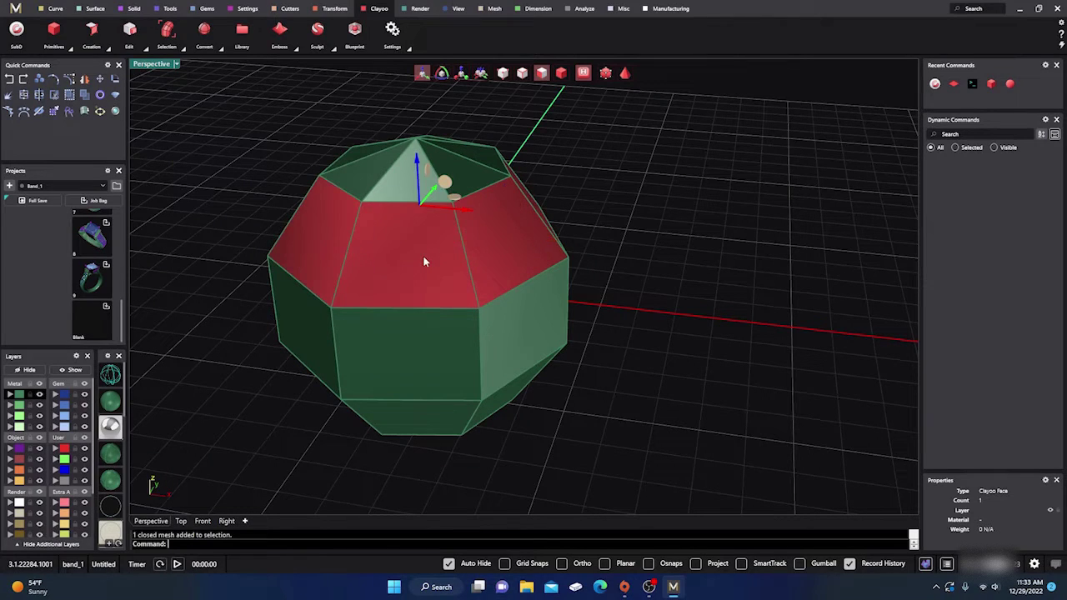
right_click_drag(564, 290, 494, 215)
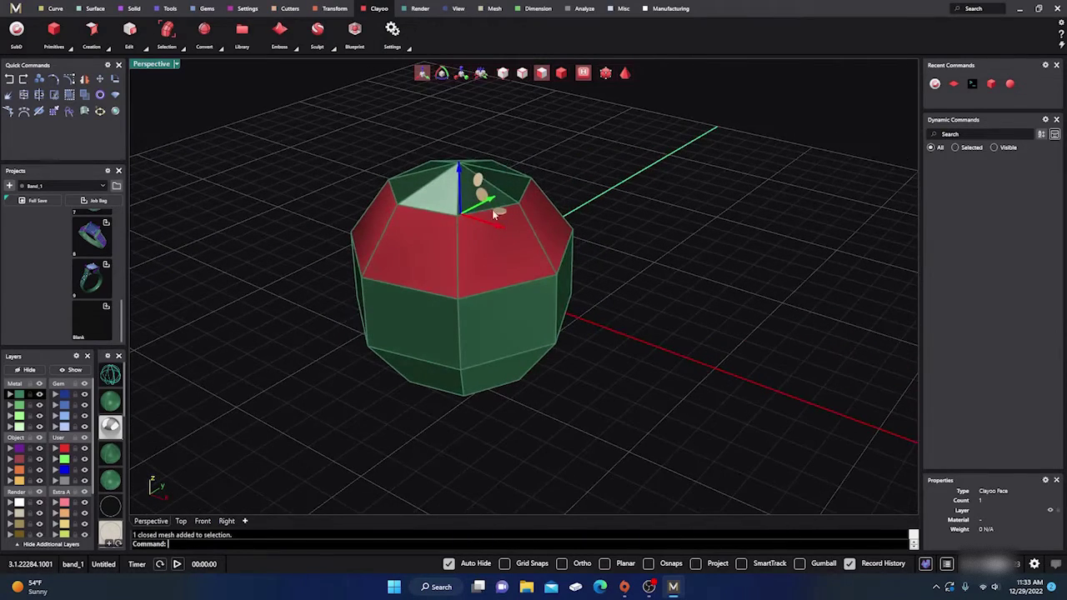
mouse_move(460, 171)
left_mouse_down()
mouse_move(447, 221)
mouse_move(456, 179)
left_mouse_up()
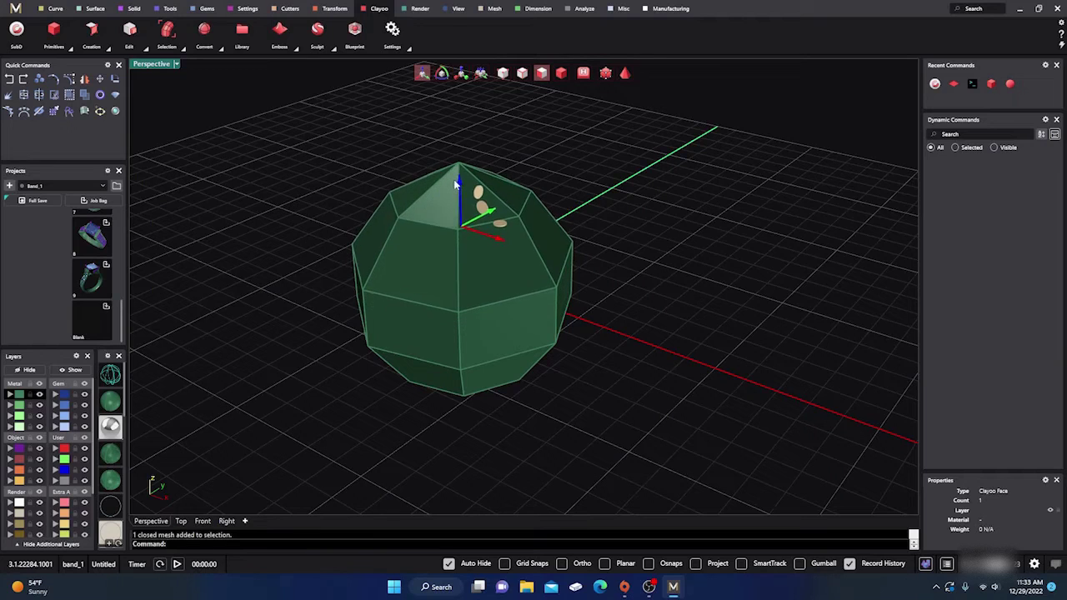
Select a vertical column of faces on the sphere, starting from a triangular cap face and running down to the base.
left_click(575, 188)
left_click(487, 200)
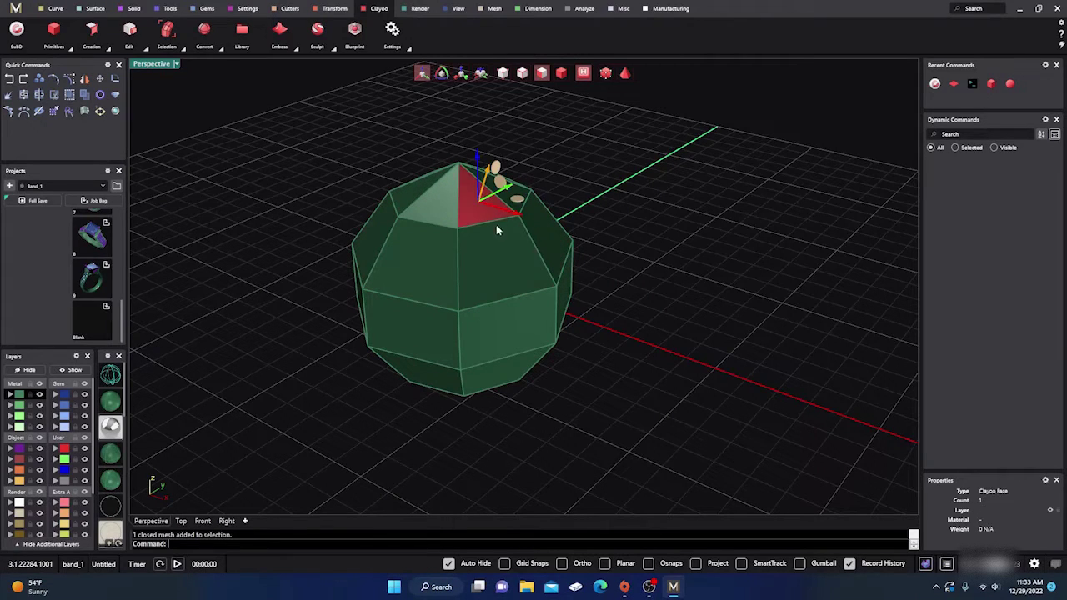
double_click(498, 274)
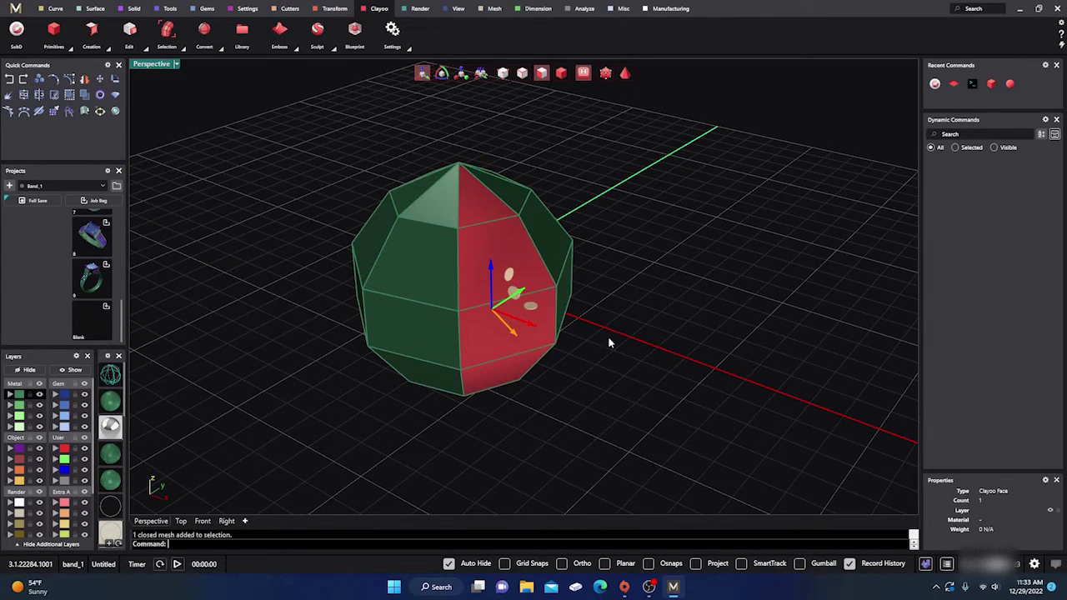
Try to pull the selected face column slightly outward along its normal and undo the move.
right_click_drag(610, 341, 531, 389)
left_click(540, 384)
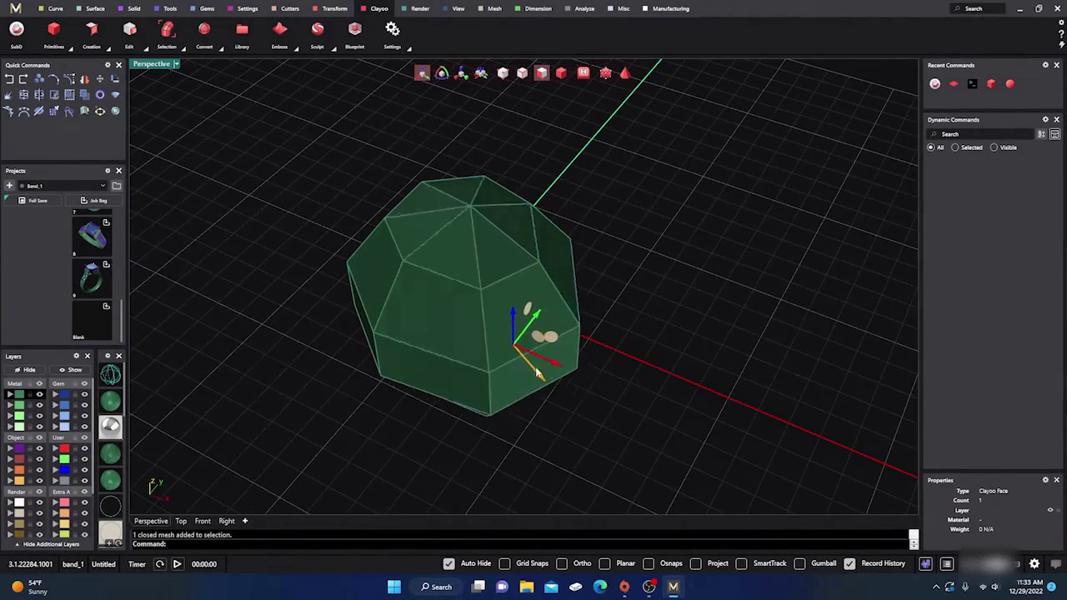
key("ctrl+z")
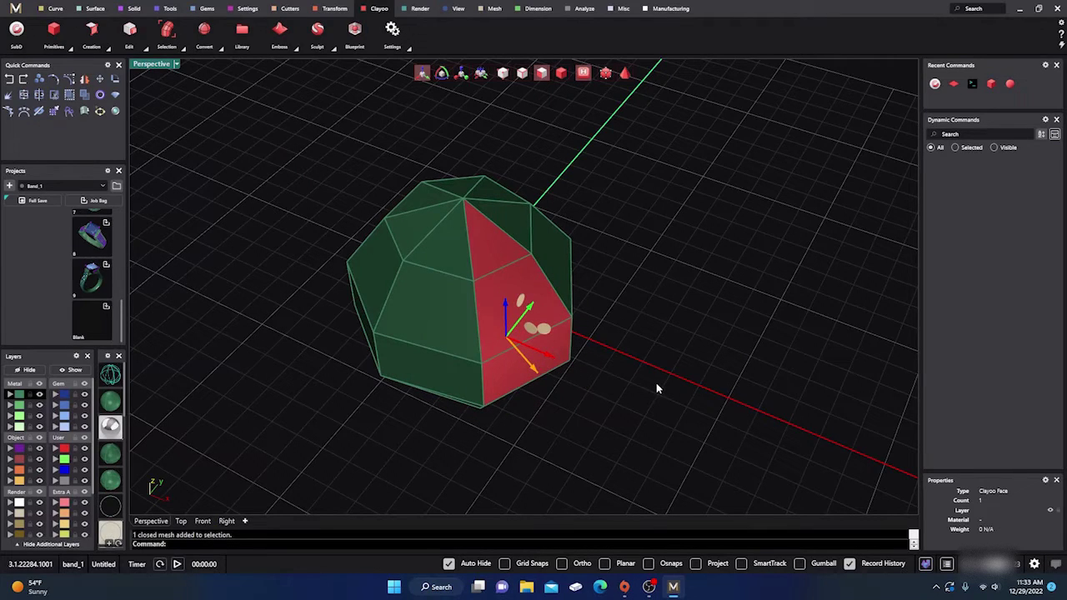
Switch the sphere to smooth SubD display, pull the selected face column far outward along its normal, and compare with the flat mesh.
key("Tab")
right_click_drag(666, 354, 599, 342)
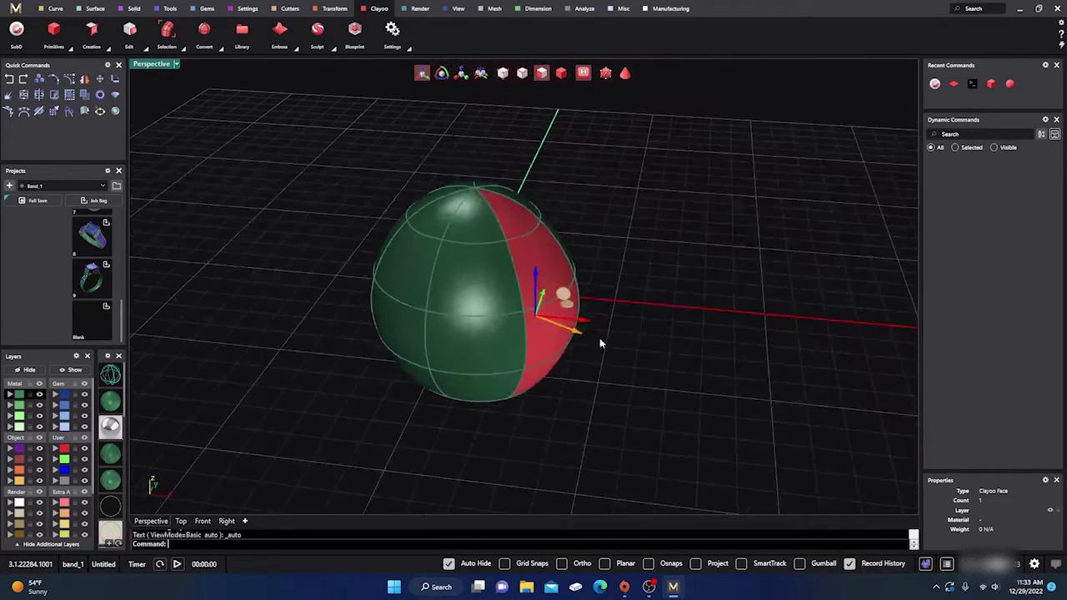
left_click_drag(577, 334, 674, 388)
key("Tab")
key("Tab")
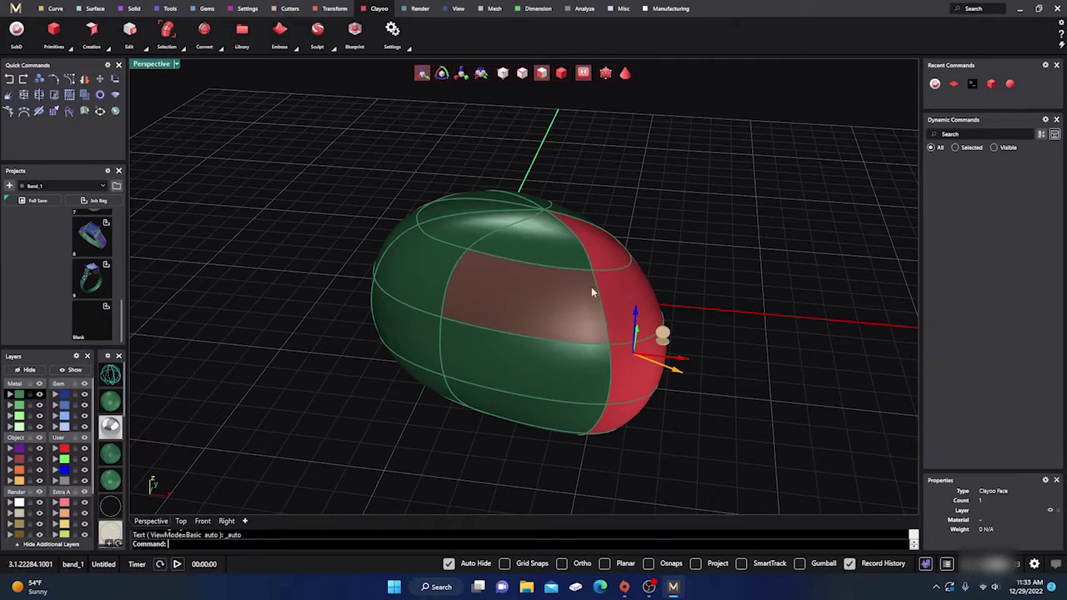
Push the selected face column slightly back inward along its normal, check both display modes, and clear the selection.
left_click_drag(683, 375, 663, 367)
key("Tab")
key("Tab")
left_click(647, 181)
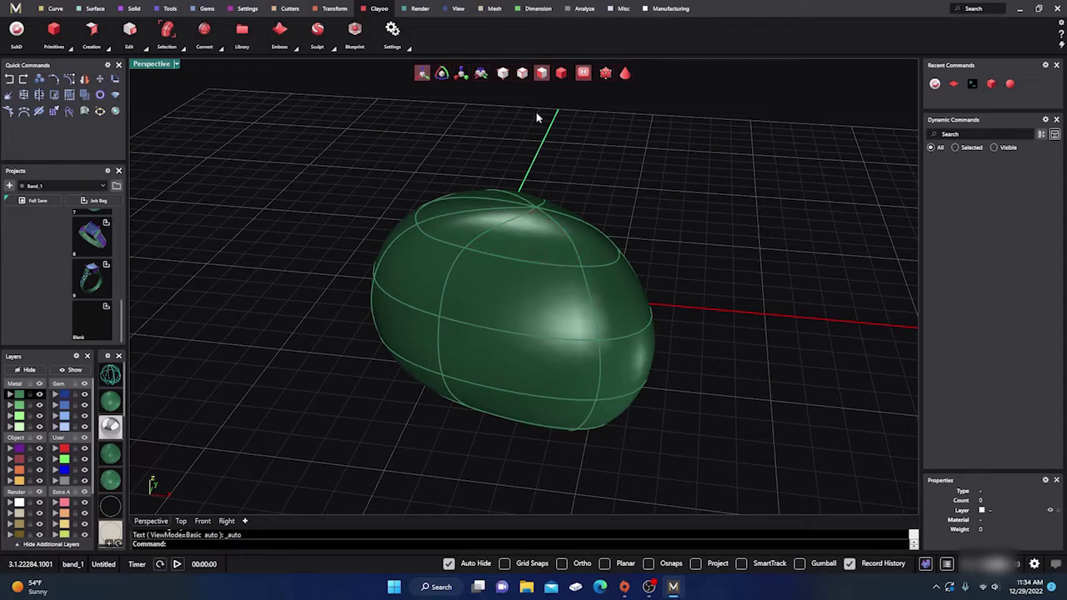
In edge selection mode, pull the upper horizontal edge on the stretched front side outward along its normal and compare smooth and flat displays.
left_click(533, 264)
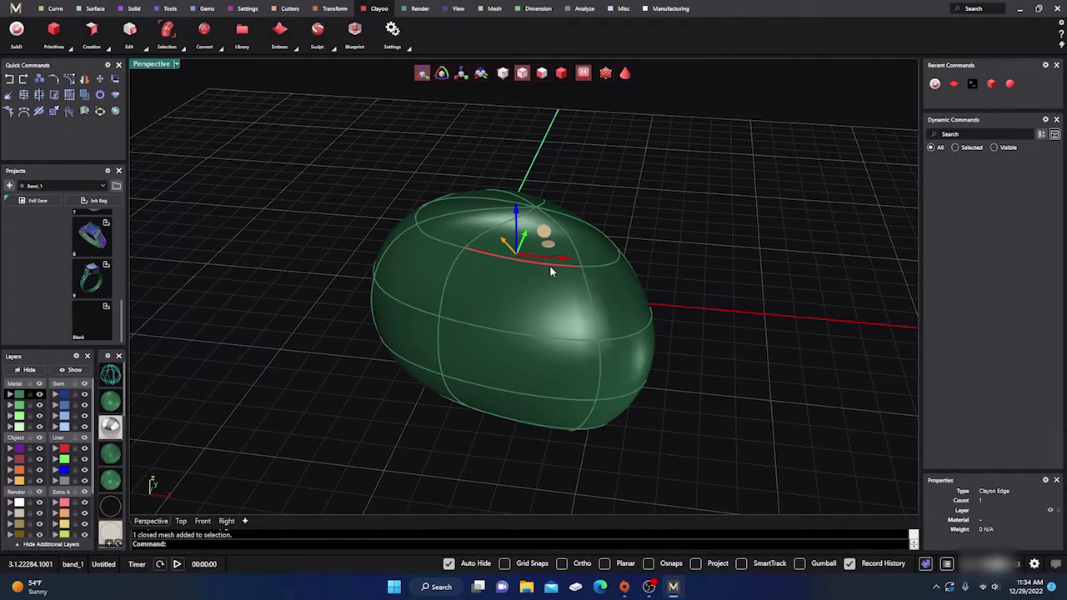
middle_click_drag(527, 338, 414, 279)
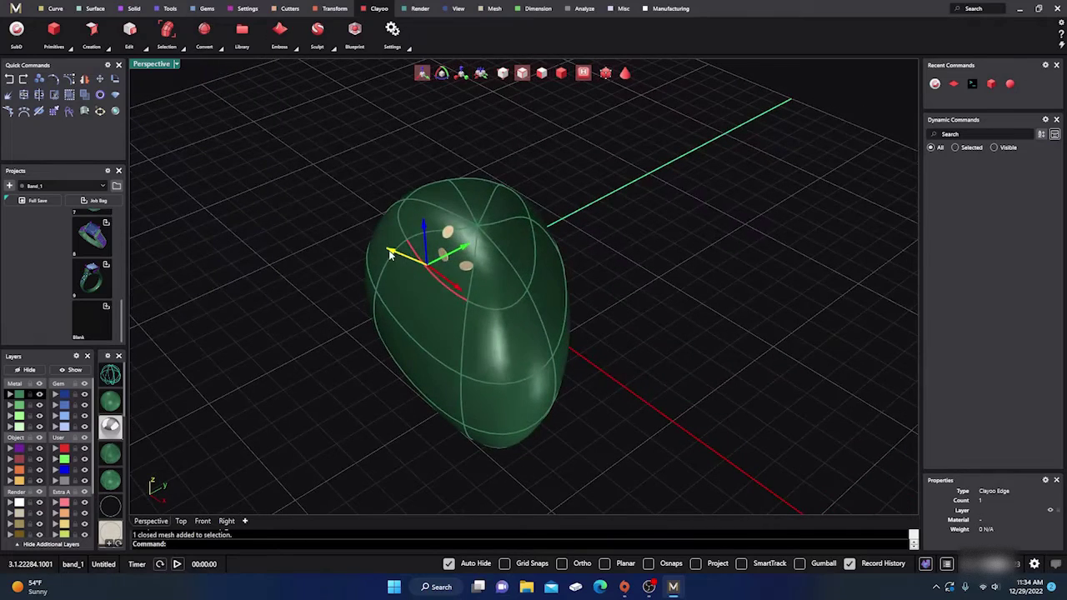
left_click_drag(390, 256, 358, 245)
key("Tab")
right_click_drag(348, 355, 543, 317)
key("Tab")
key("Tab")
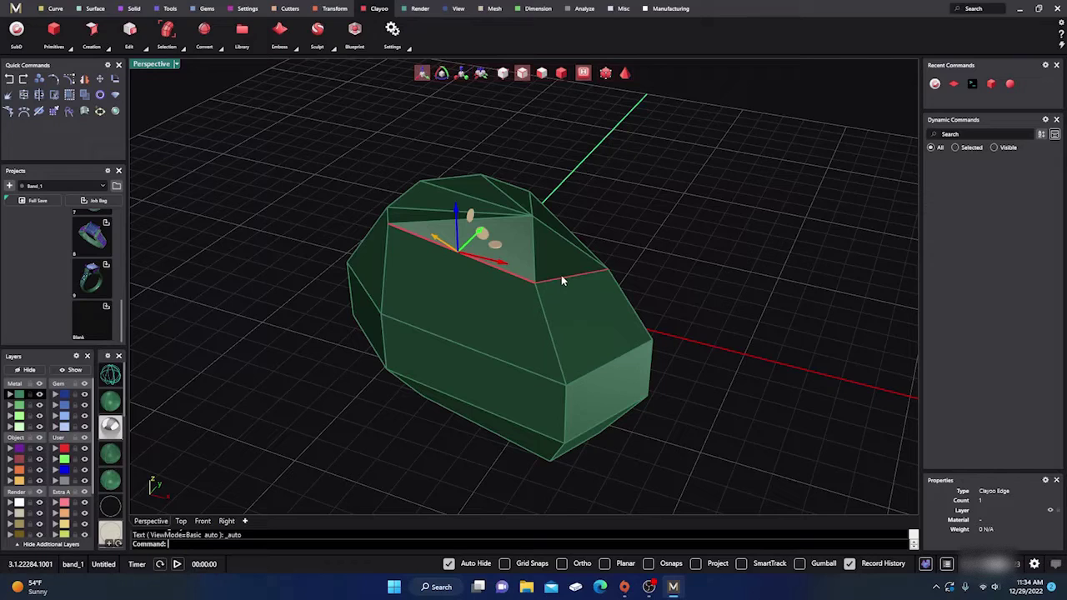
Select the edge adjoining the moved edge, extend it to its ring of parallel edges, and clear the selection.
left_click(561, 277)
left_click(561, 273)
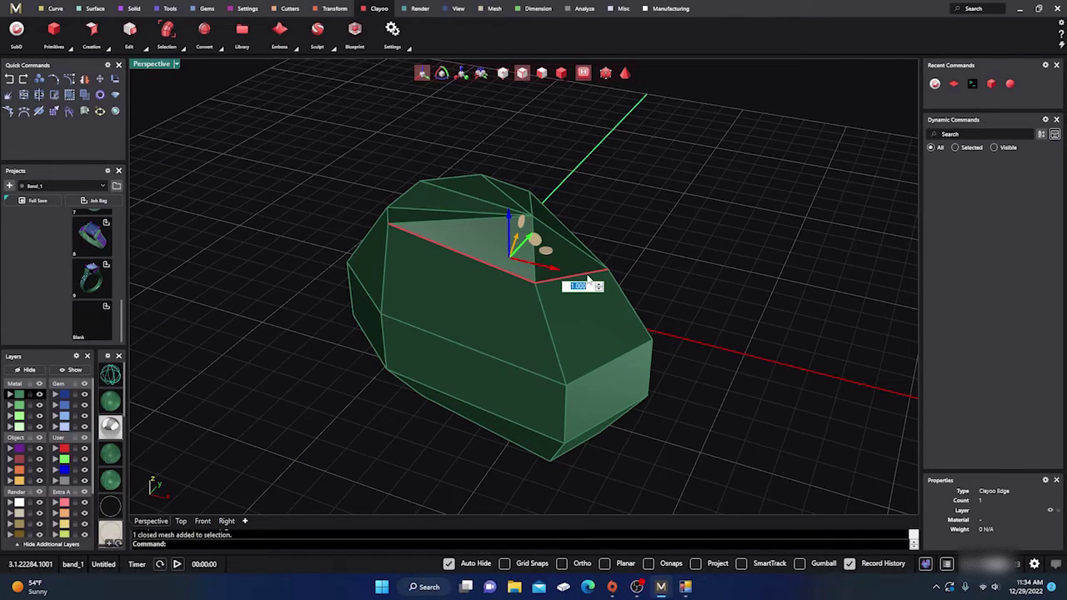
left_click(388, 218)
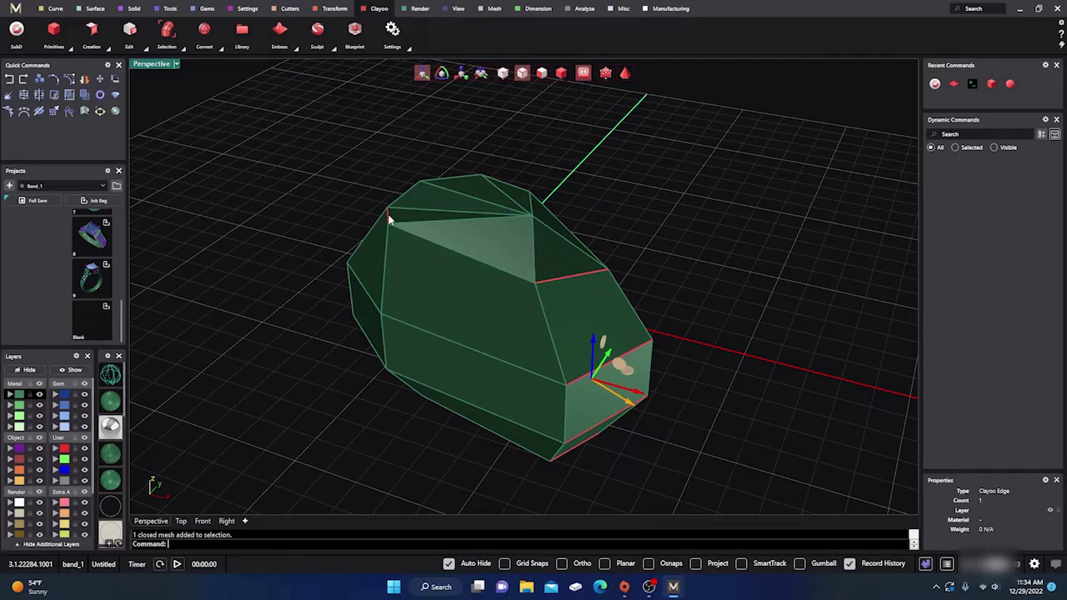
left_click(302, 229)
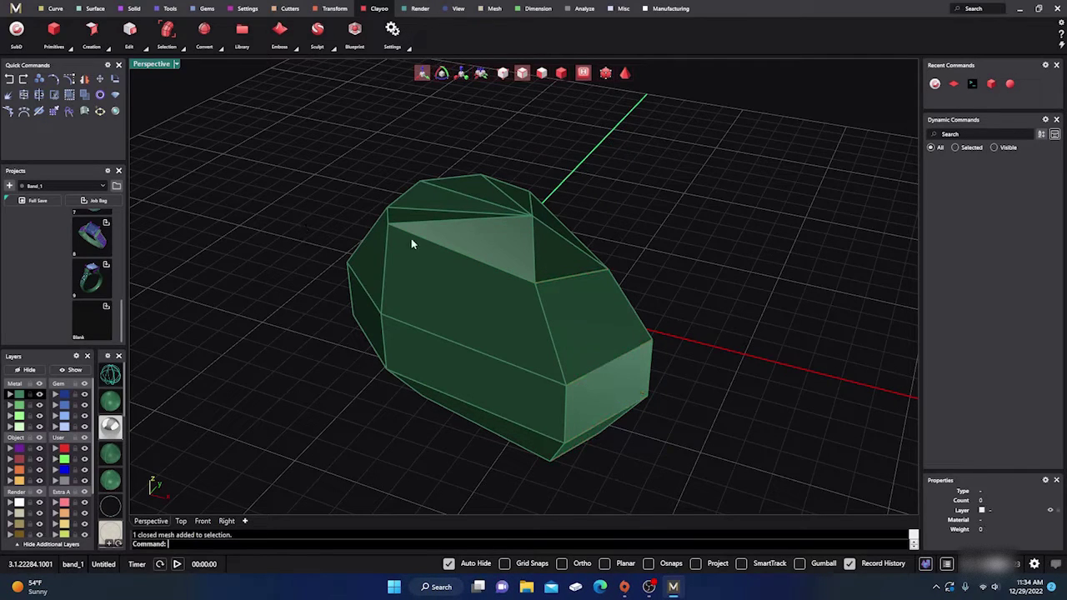
Select the sphere's upper horizontal edge, extend it to the full edge loop around the top, and raise the loop slightly along Z.
left_click(446, 247)
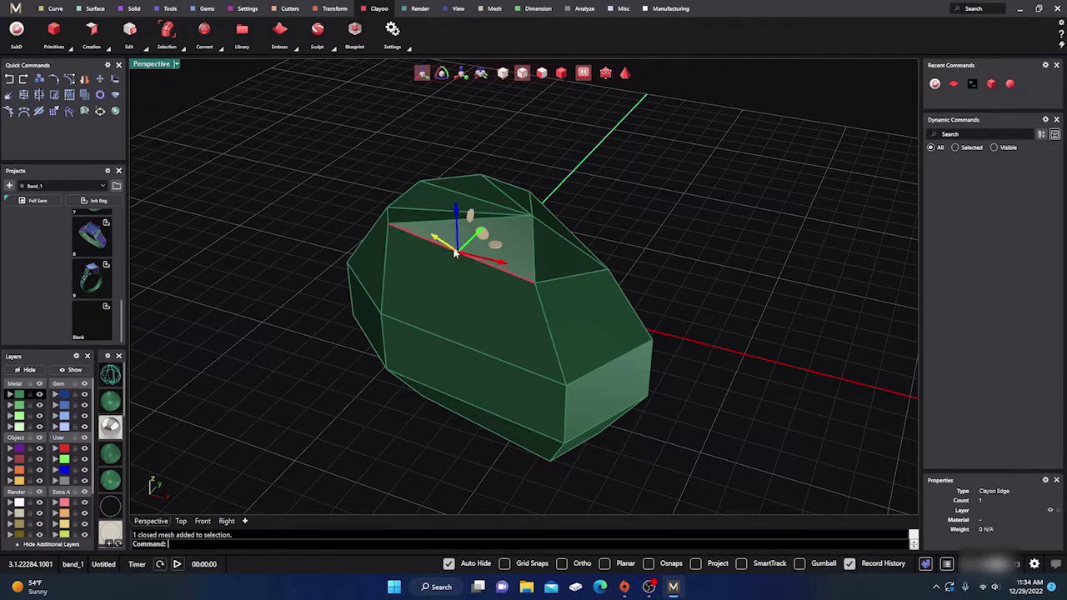
double_click(564, 281)
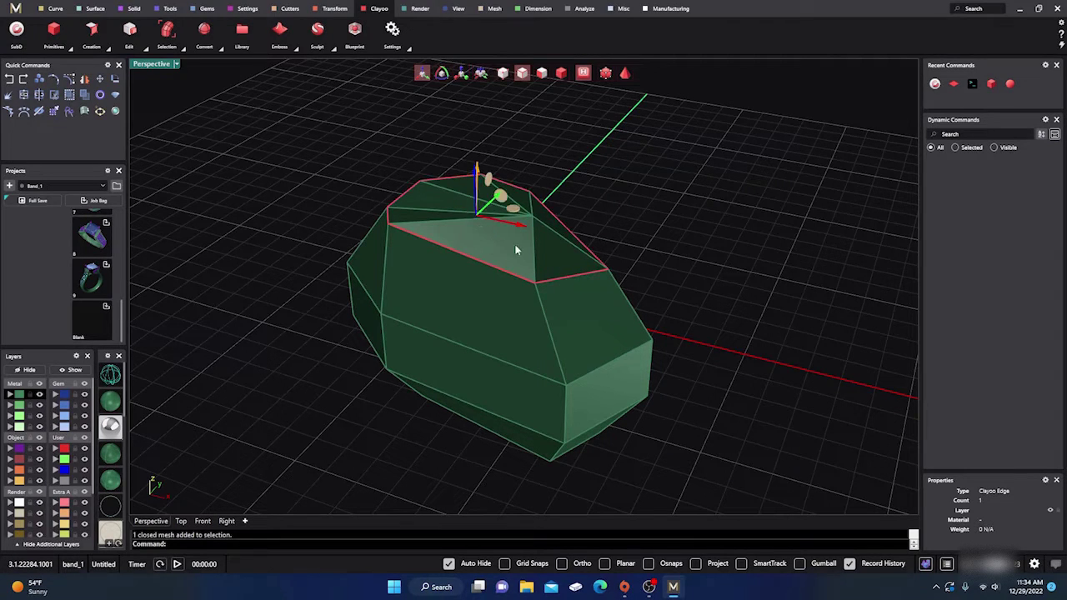
right_click_drag(450, 361, 369, 341)
right_click_drag(517, 338, 620, 429)
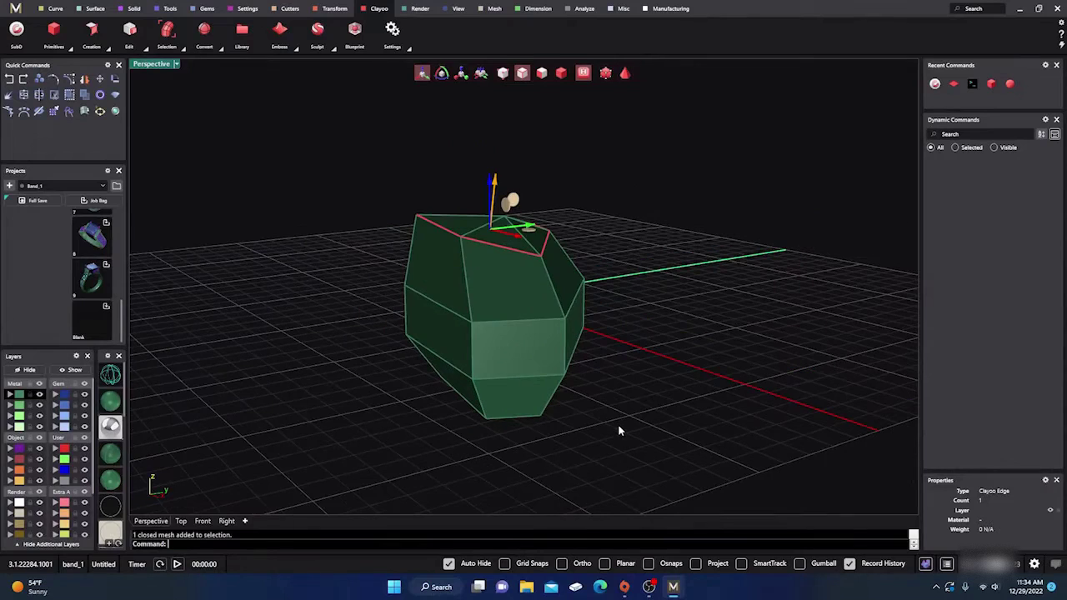
right_click_drag(534, 214, 486, 178)
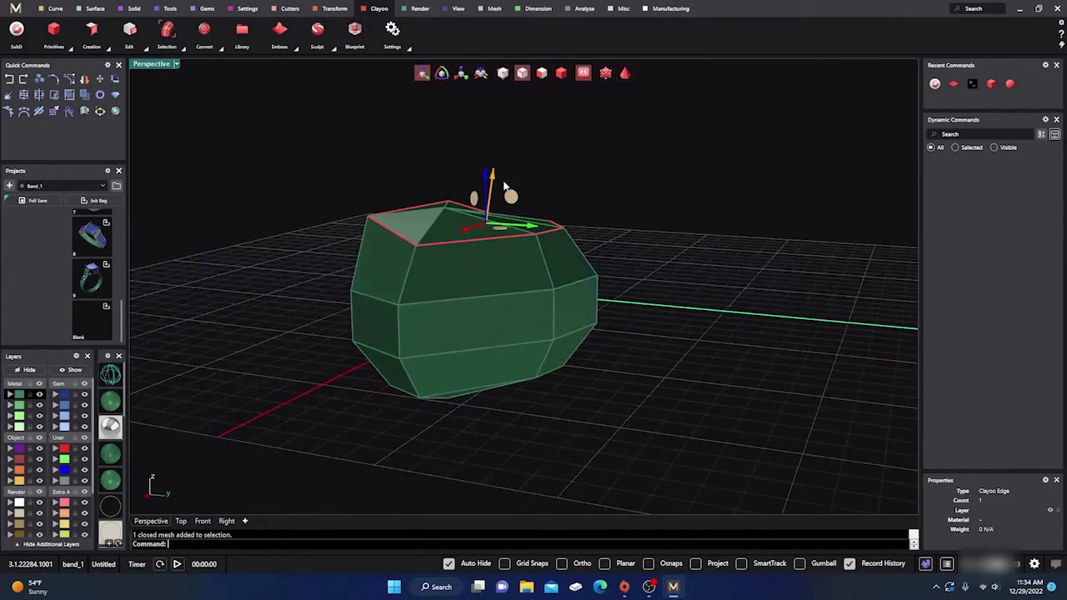
mouse_move(486, 178)
left_mouse_down()
mouse_move(486, 146)
mouse_move(472, 172)
left_mouse_up()
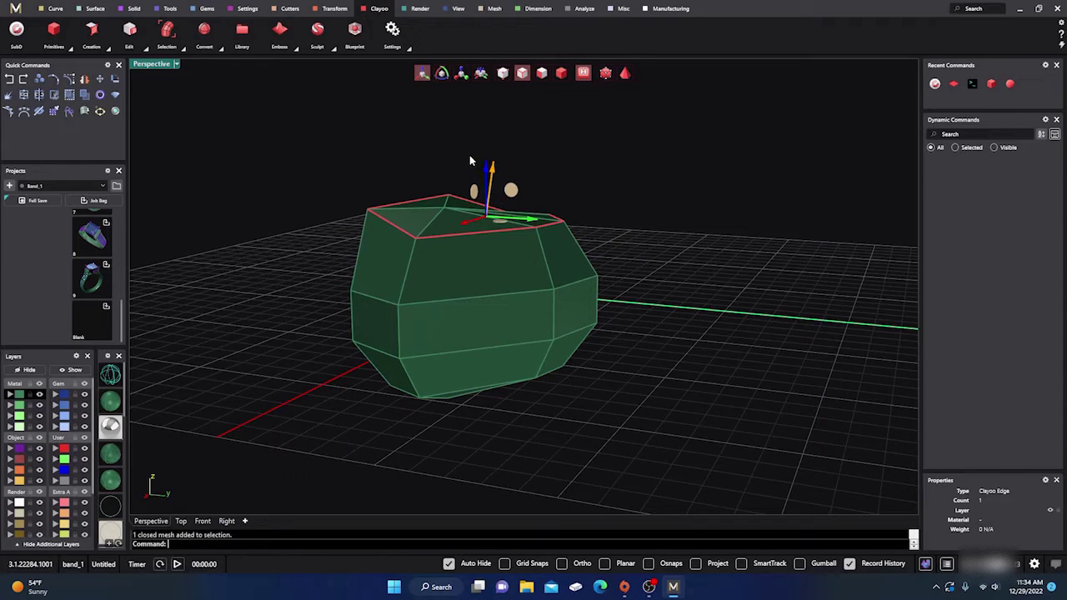
Tilt the selected top edge loop about its horizontal axes and twist it slightly about the vertical axis.
left_click(441, 74)
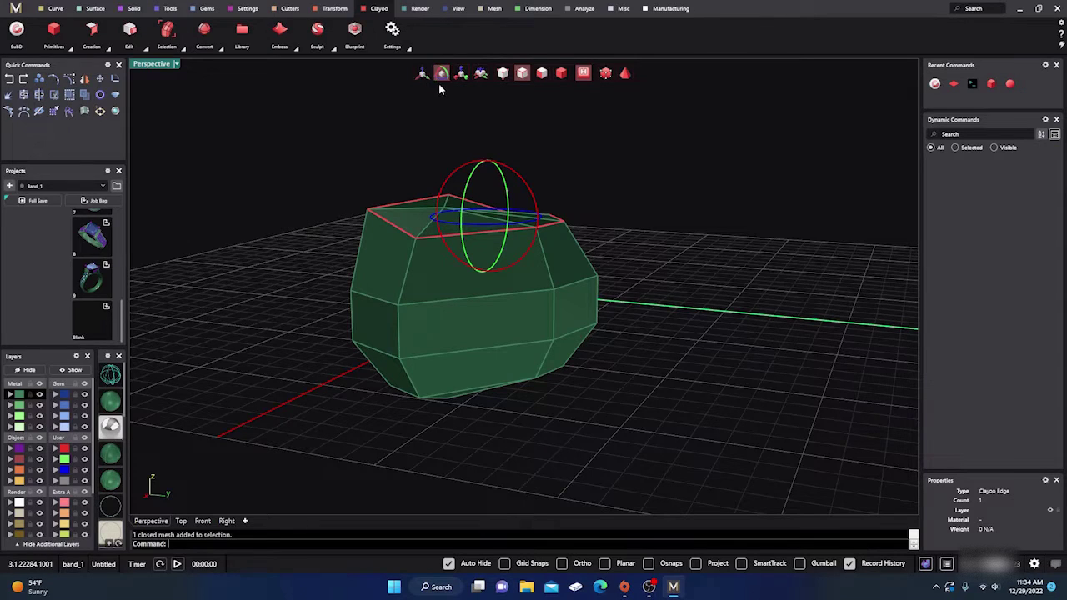
mouse_move(454, 177)
left_mouse_down()
mouse_move(445, 184)
mouse_move(465, 167)
mouse_move(457, 170)
left_mouse_up()
right_click_drag(546, 168, 480, 172)
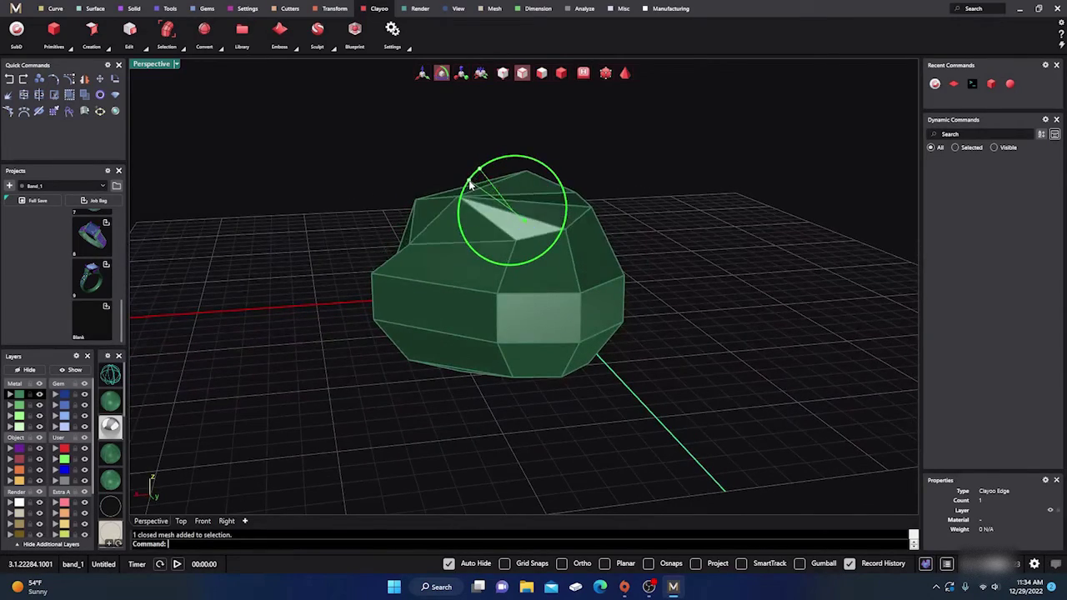
right_click_drag(352, 221, 437, 233)
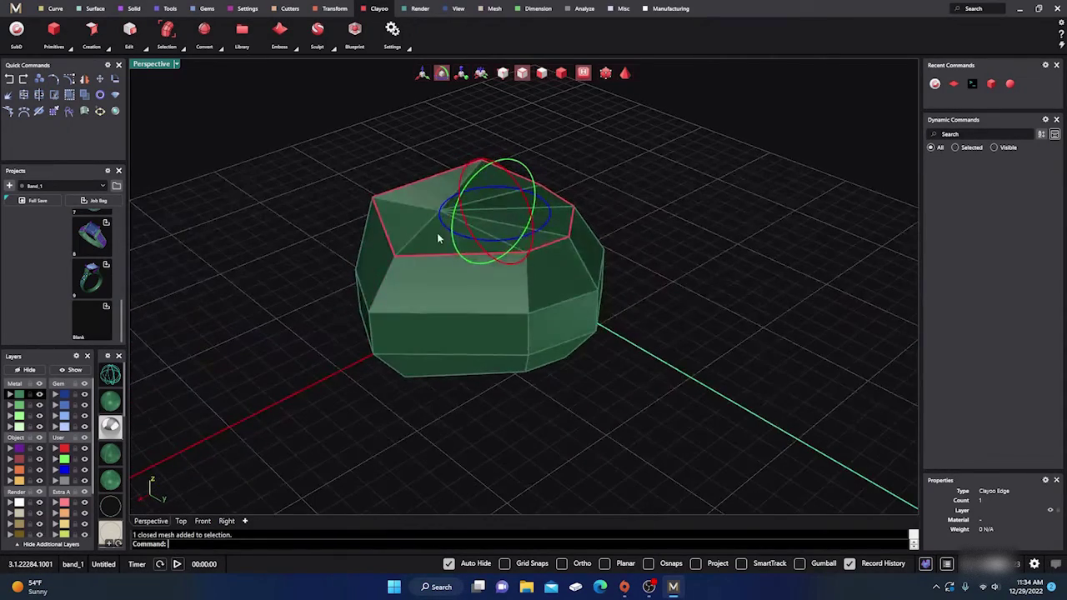
left_click(431, 209)
left_click_drag(444, 225, 440, 221)
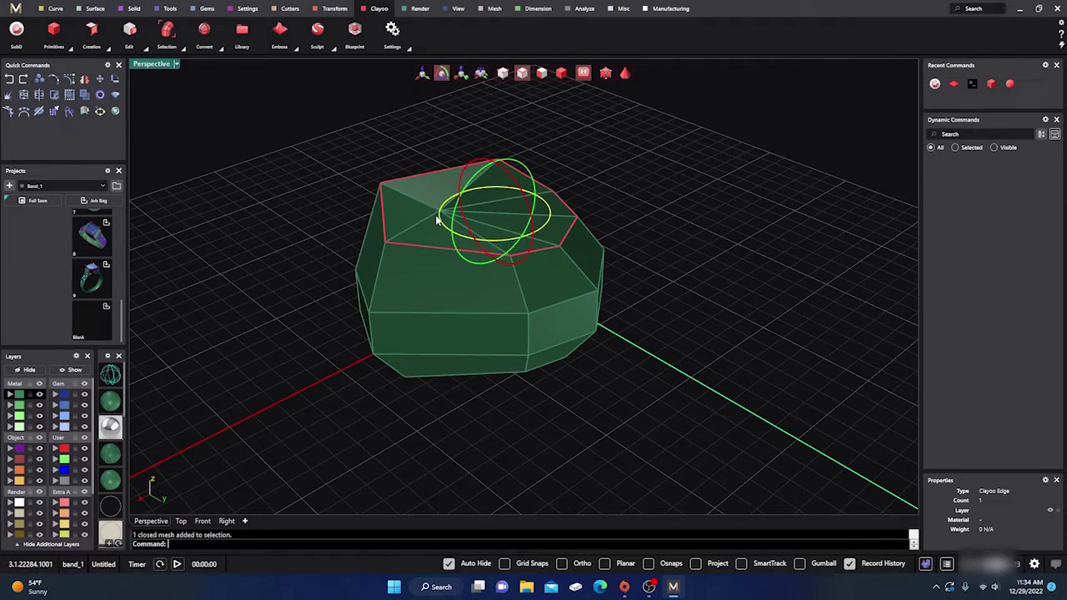
In vertex selection mode, pull the sphere's top pole vertex upward along Z to form a peak.
left_click(502, 74)
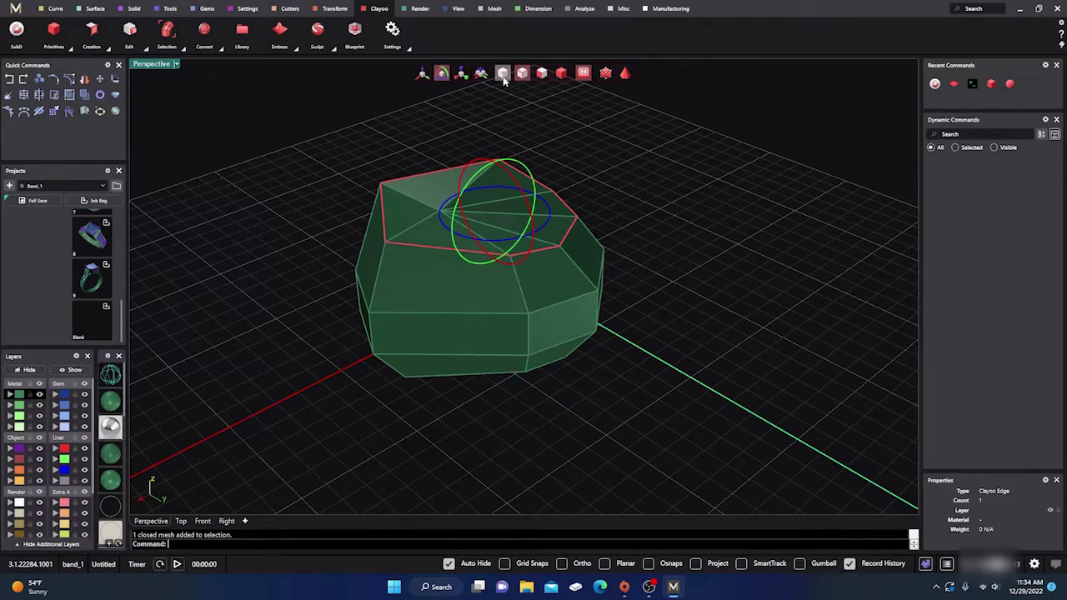
left_click(596, 185)
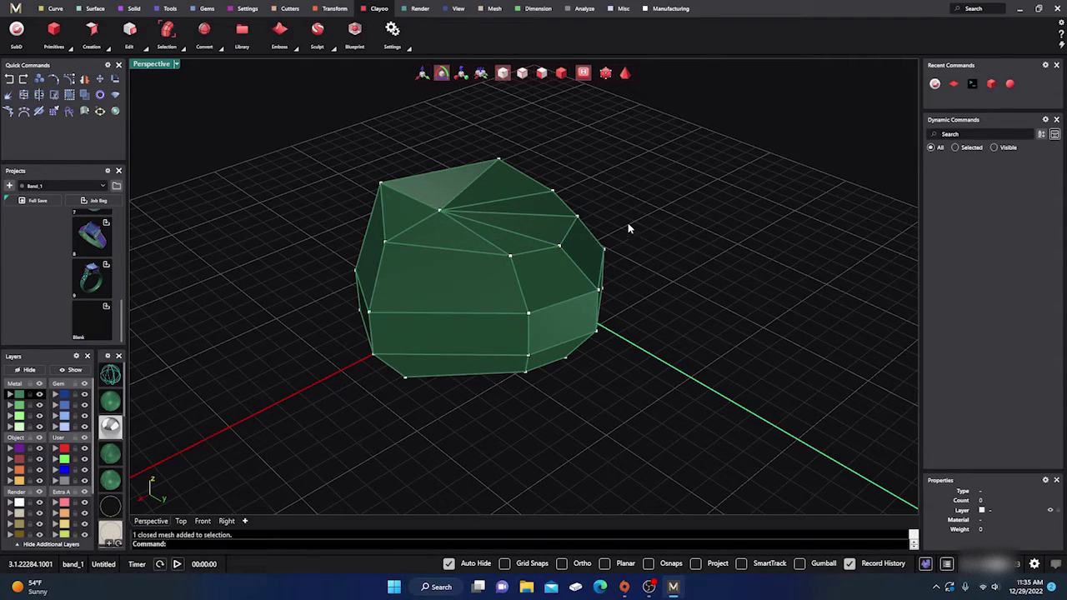
right_click_drag(628, 226, 564, 172)
left_click(423, 74)
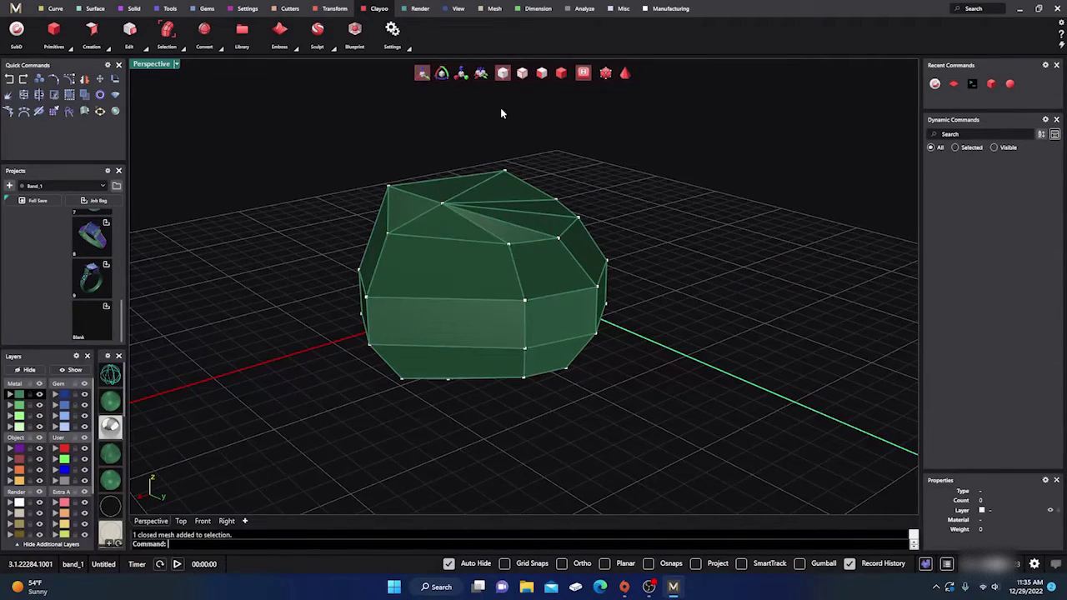
left_click(443, 204)
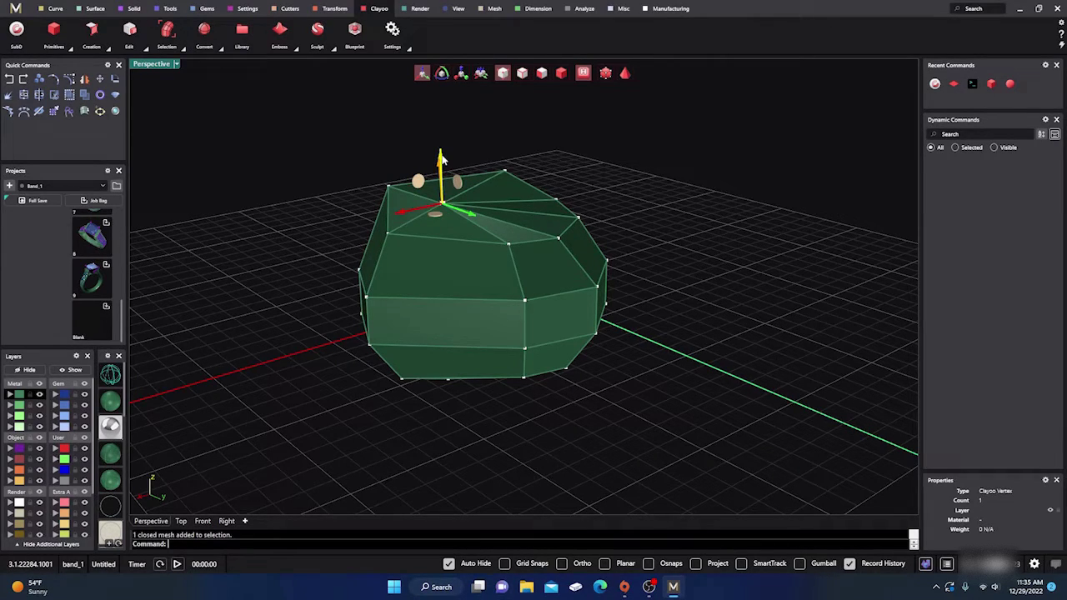
left_click_drag(442, 160, 442, 117)
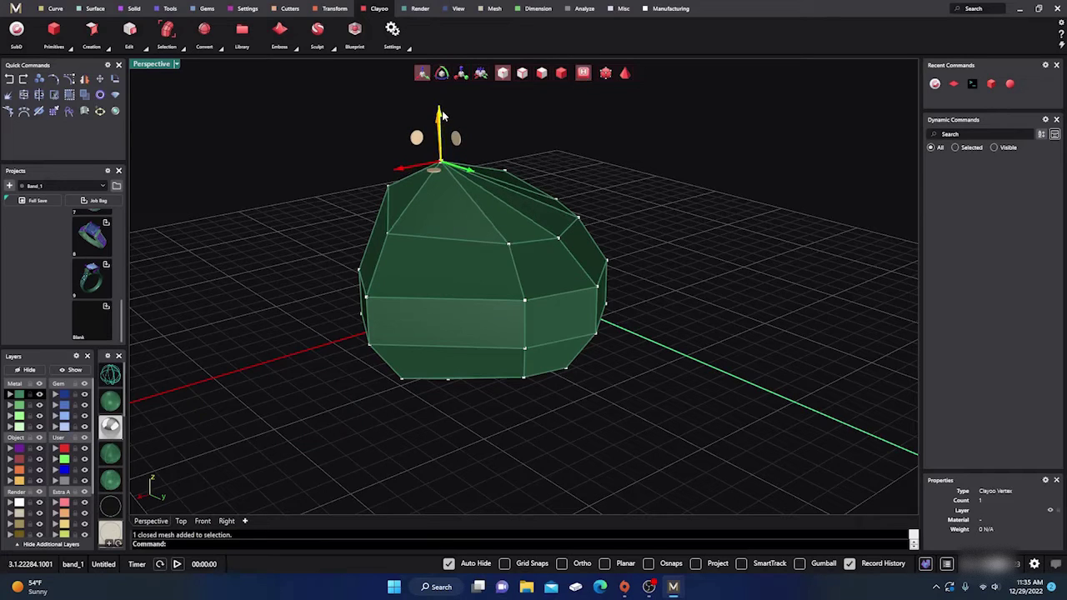
Switch to smooth SubD display, raise the top pole vertex slightly further along Z, and clear the selection.
key("Tab")
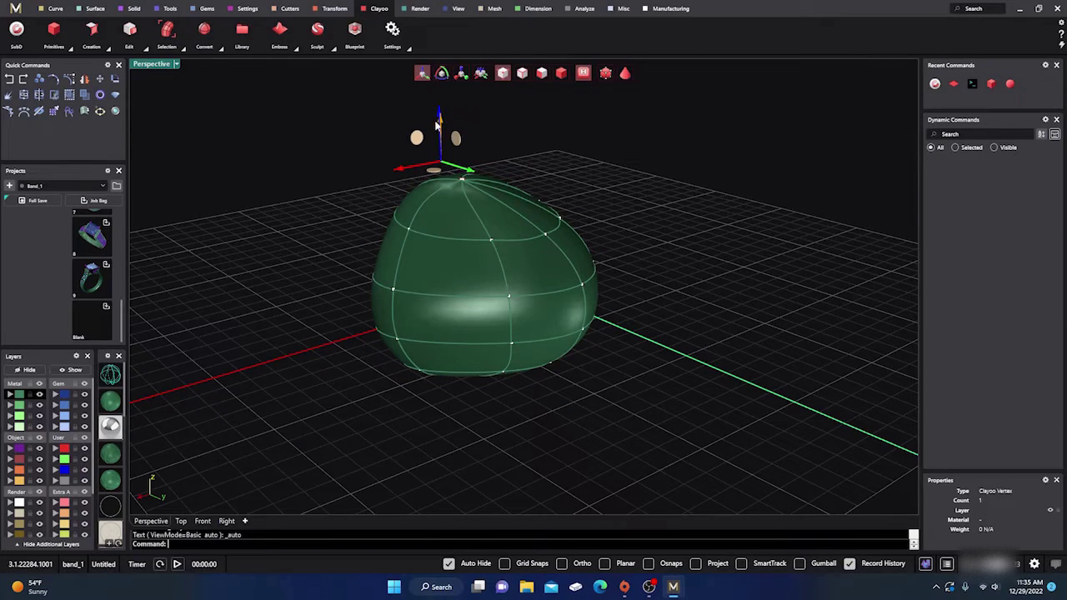
mouse_move(552, 355)
right_mouse_down()
mouse_move(572, 422)
mouse_move(553, 371)
right_mouse_up()
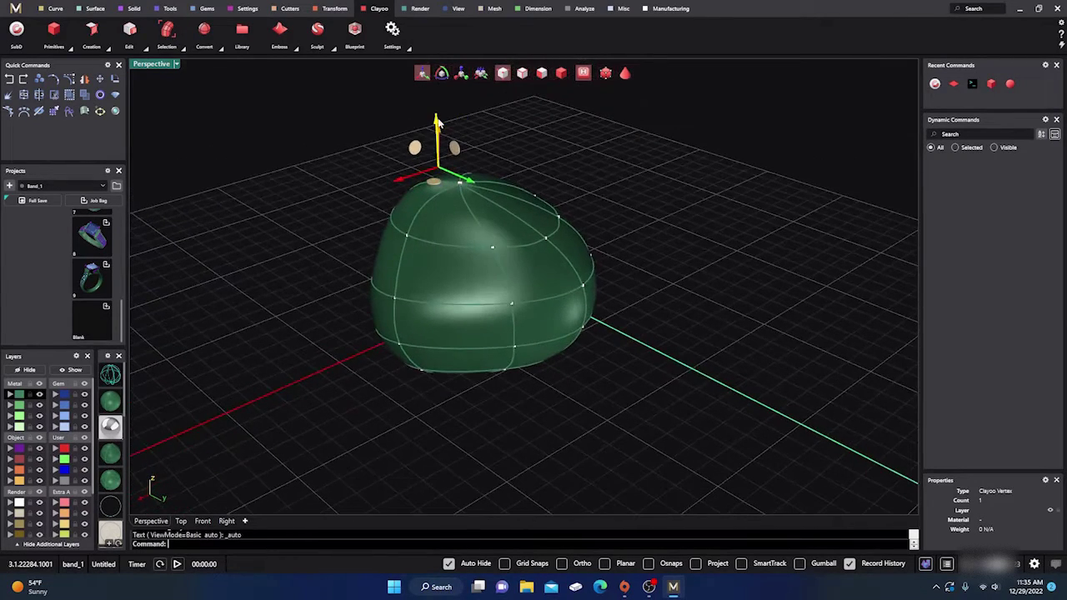
left_click_drag(435, 109, 435, 103)
left_click(293, 393)
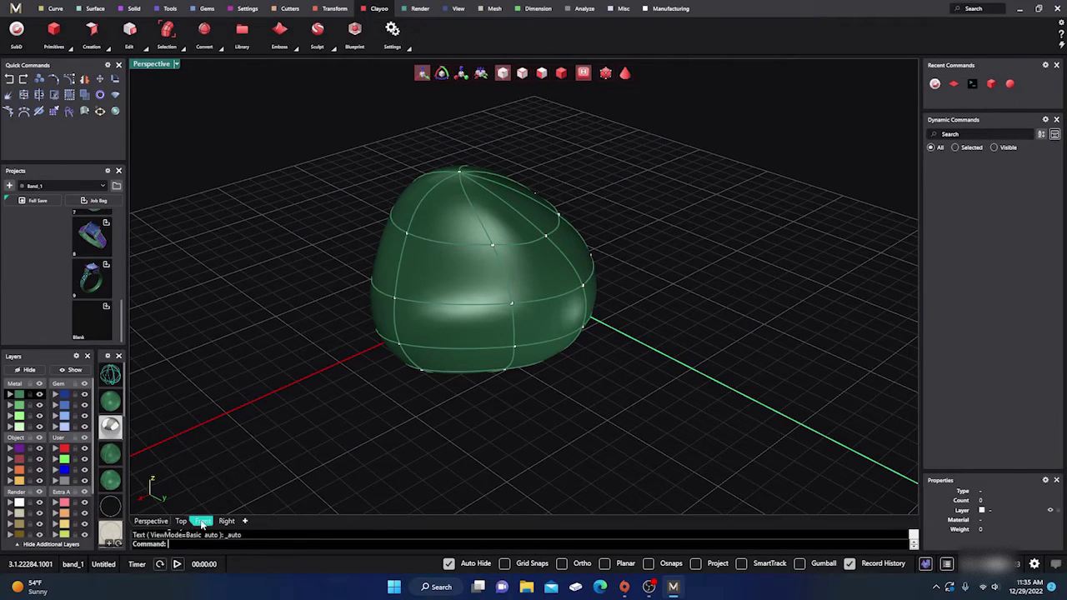
Select the horizontal vertex row just above the sphere's middle in the Front view and tilt it about the Y axis in Perspective.
left_click(201, 521)
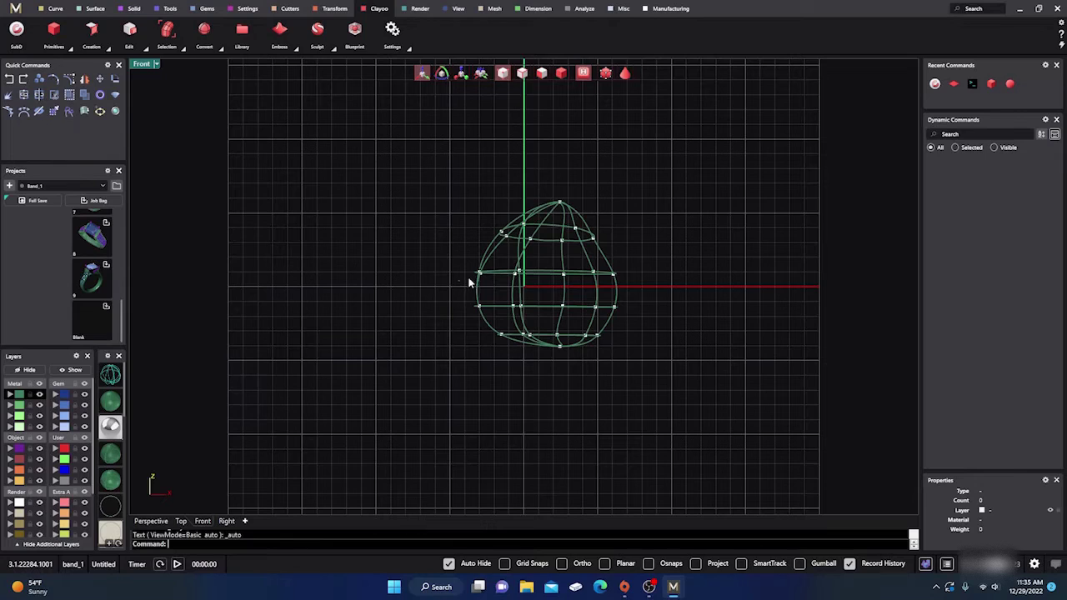
left_click_drag(463, 282, 643, 262)
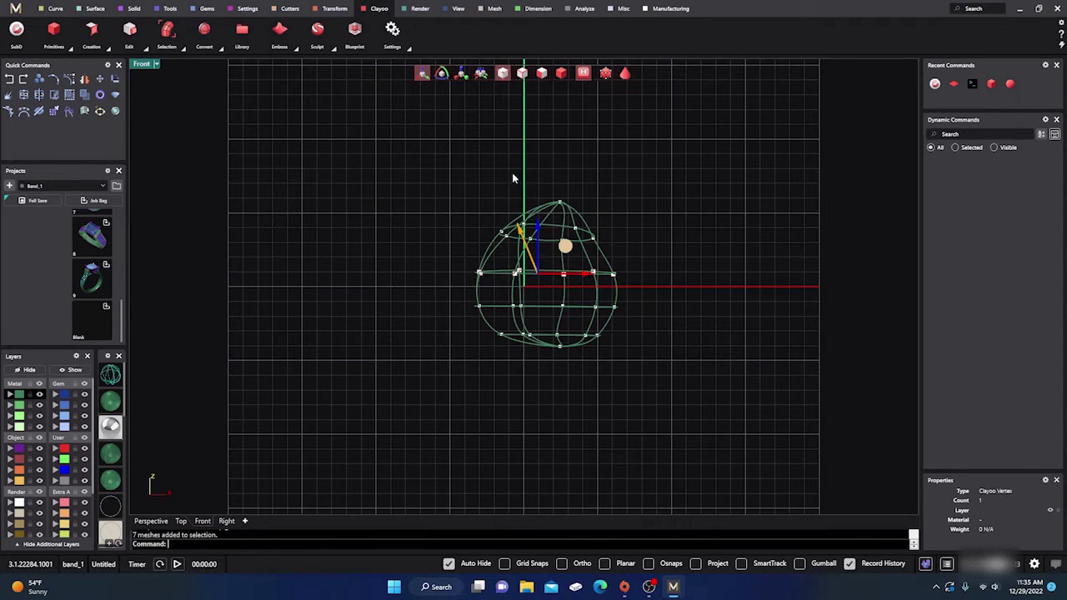
left_click(443, 74)
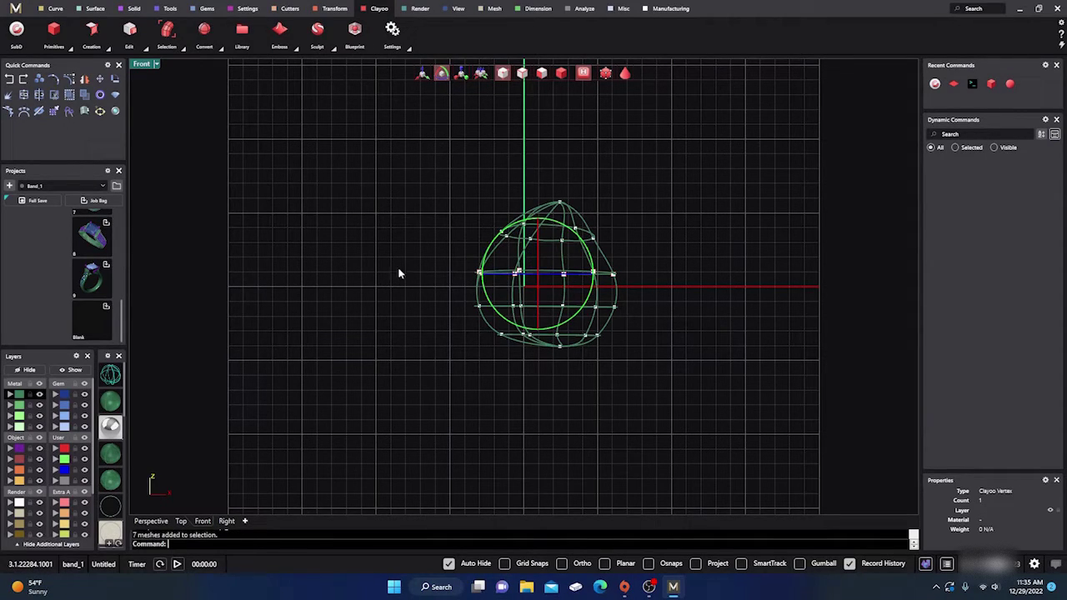
left_click(151, 522)
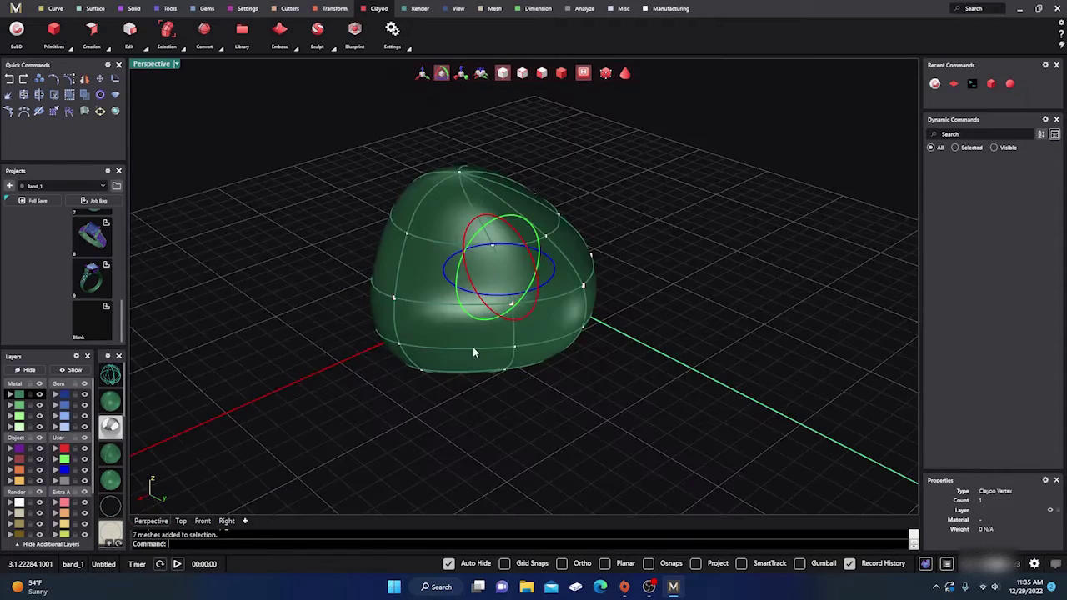
right_click_drag(473, 353, 460, 255)
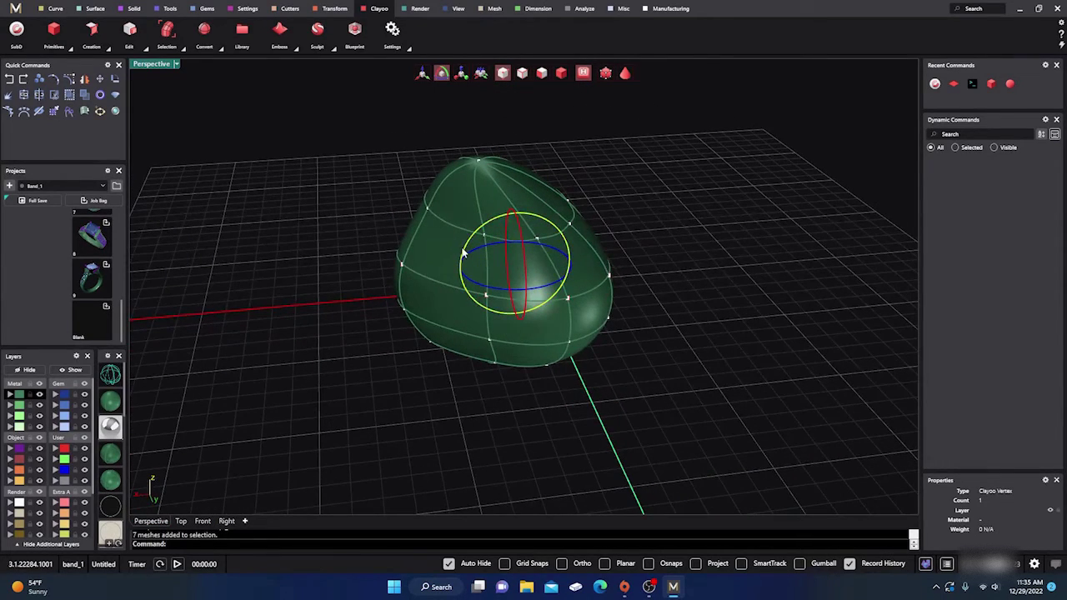
left_click_drag(463, 253, 469, 208)
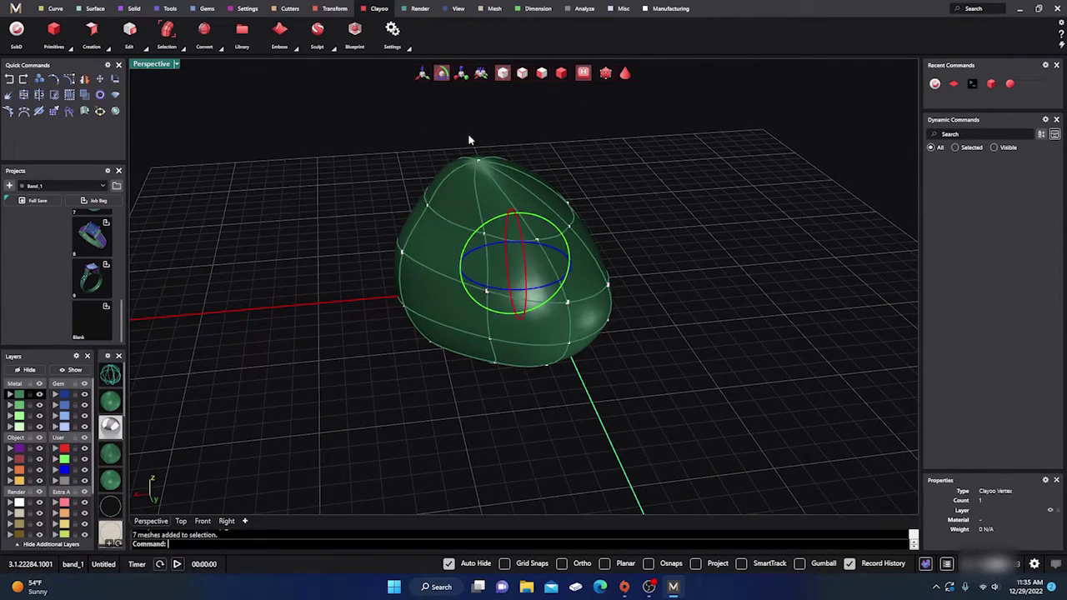
Scale the selected vertex row strongly outward along X, adjust its Y and Z scaling, and inspect the widened shape.
left_click(461, 73)
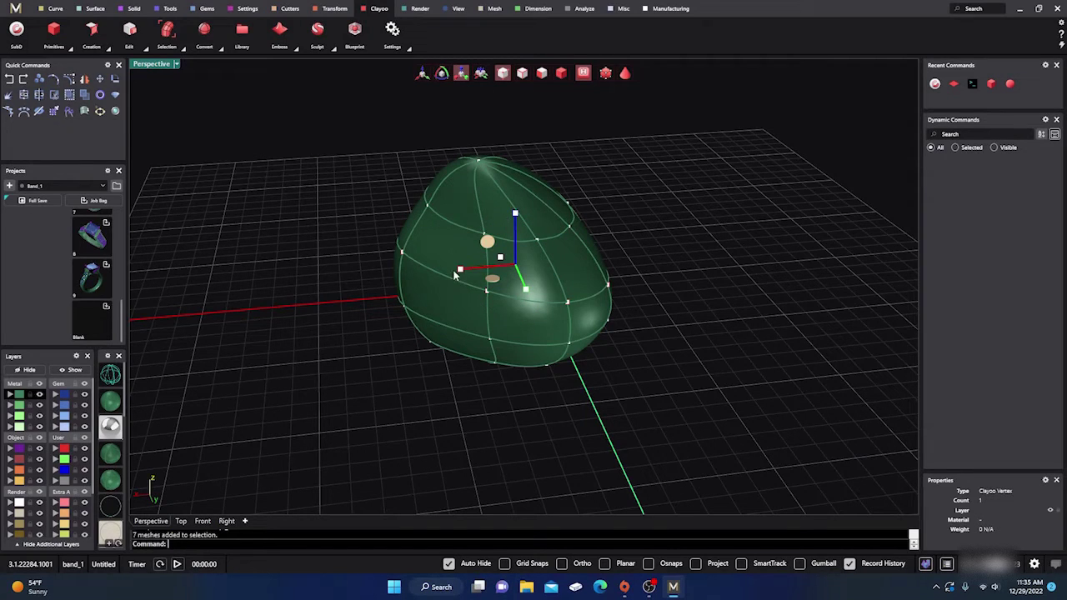
left_click_drag(461, 270, 428, 279)
mouse_move(531, 289)
left_mouse_down()
mouse_move(546, 326)
mouse_move(530, 294)
left_mouse_up()
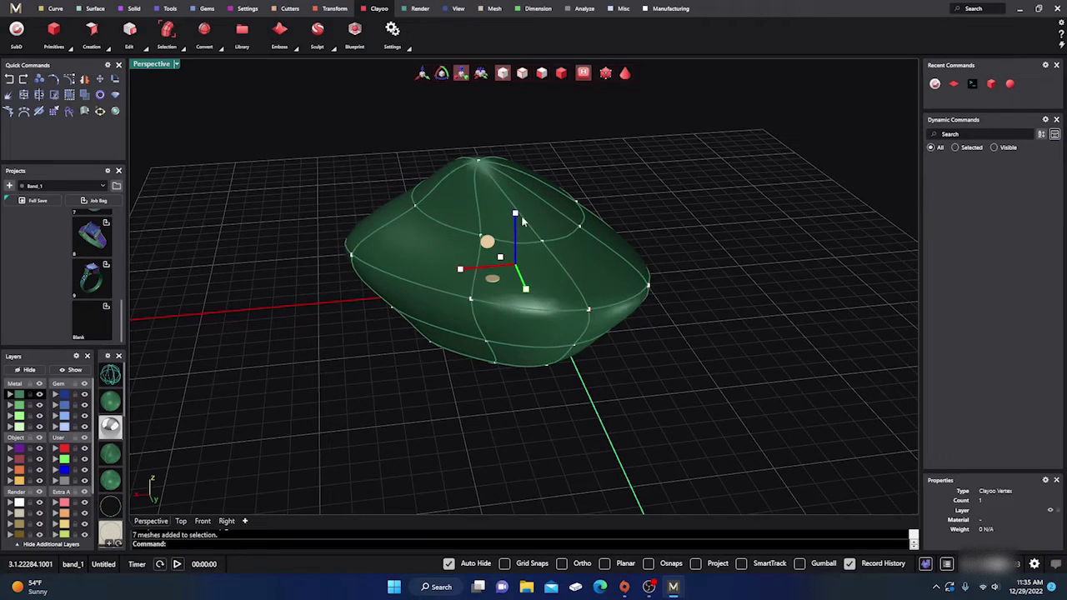
mouse_move(514, 215)
left_mouse_down()
mouse_move(512, 178)
mouse_move(515, 219)
left_mouse_up()
left_click_drag(528, 291, 497, 277)
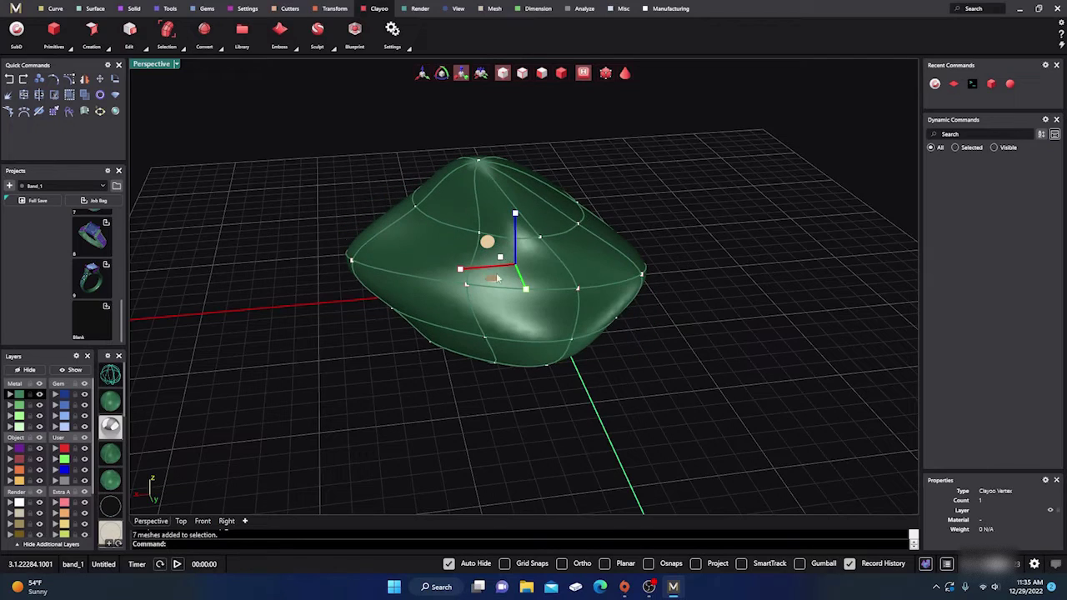
left_click_drag(514, 213, 515, 209)
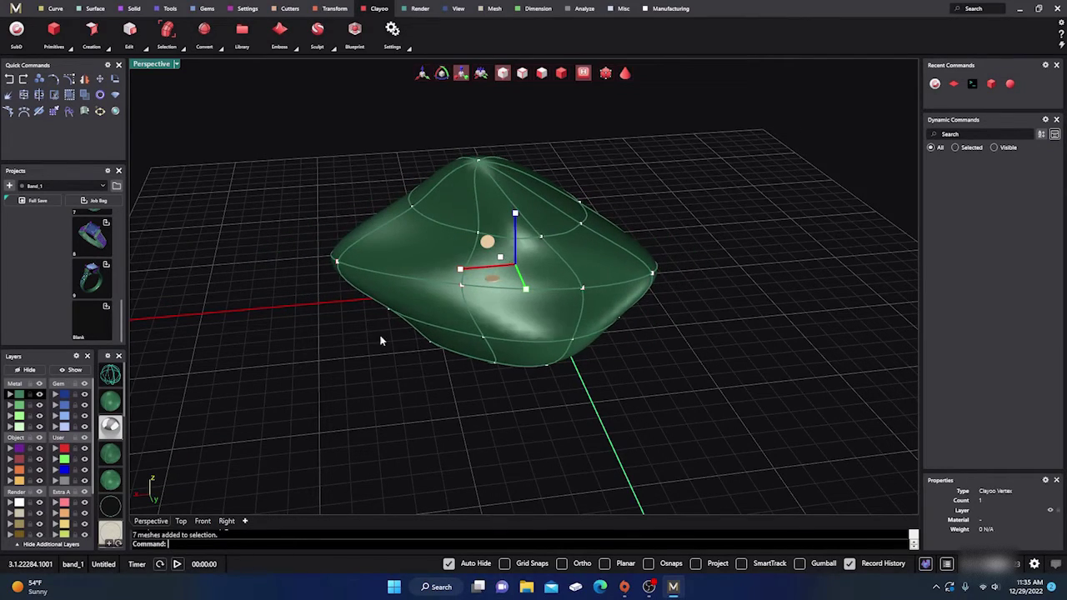
right_click_drag(381, 339, 506, 328)
left_click_drag(503, 302, 518, 250)
right_click_drag(516, 410, 523, 364)
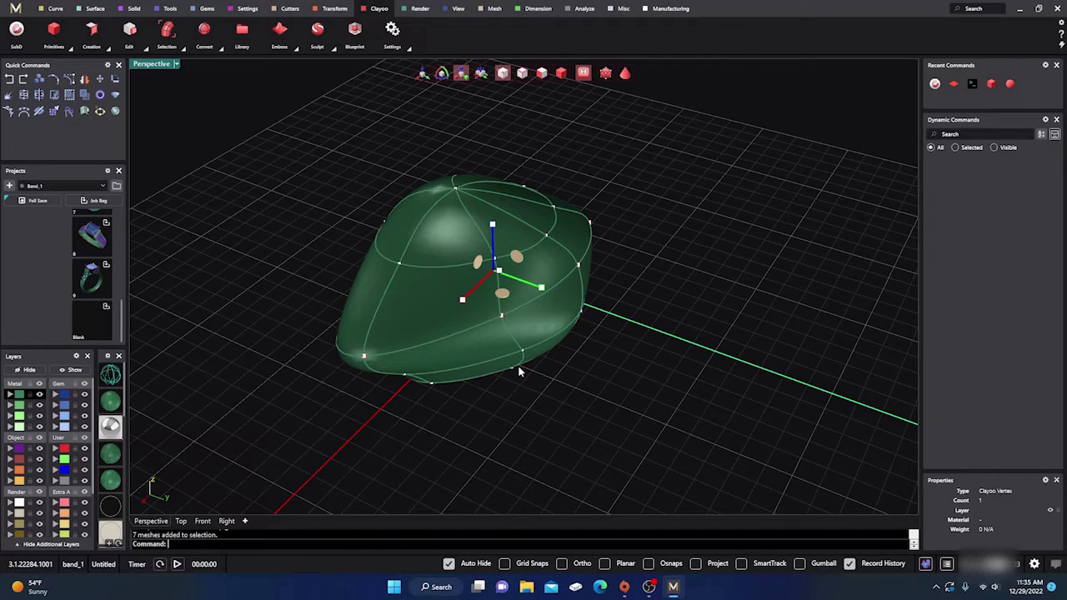
Select the reshaped sphere as a whole object and delete it.
left_click(563, 75)
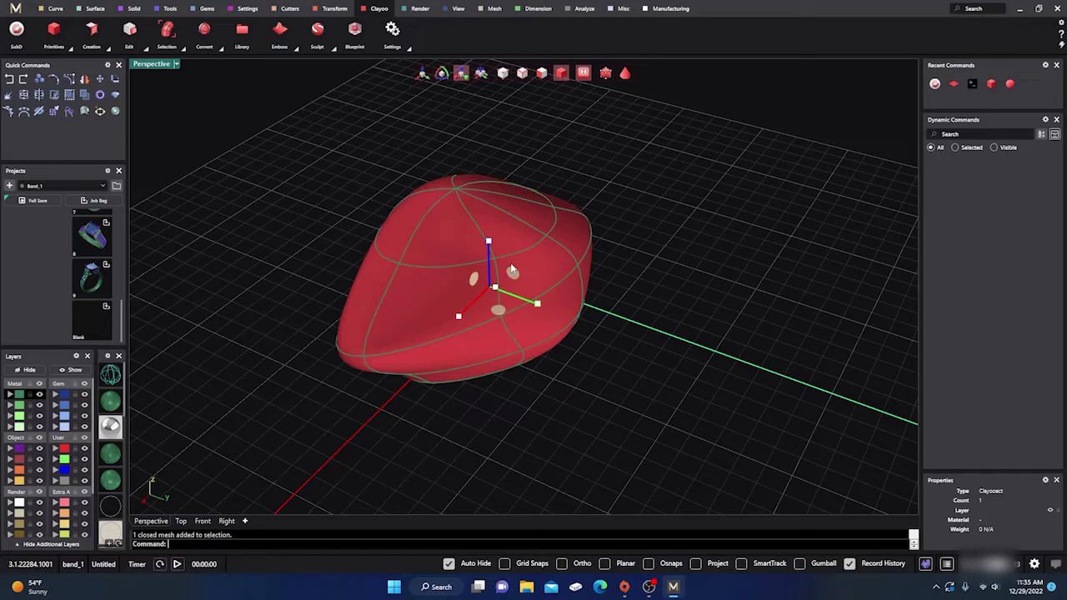
key("Delete")
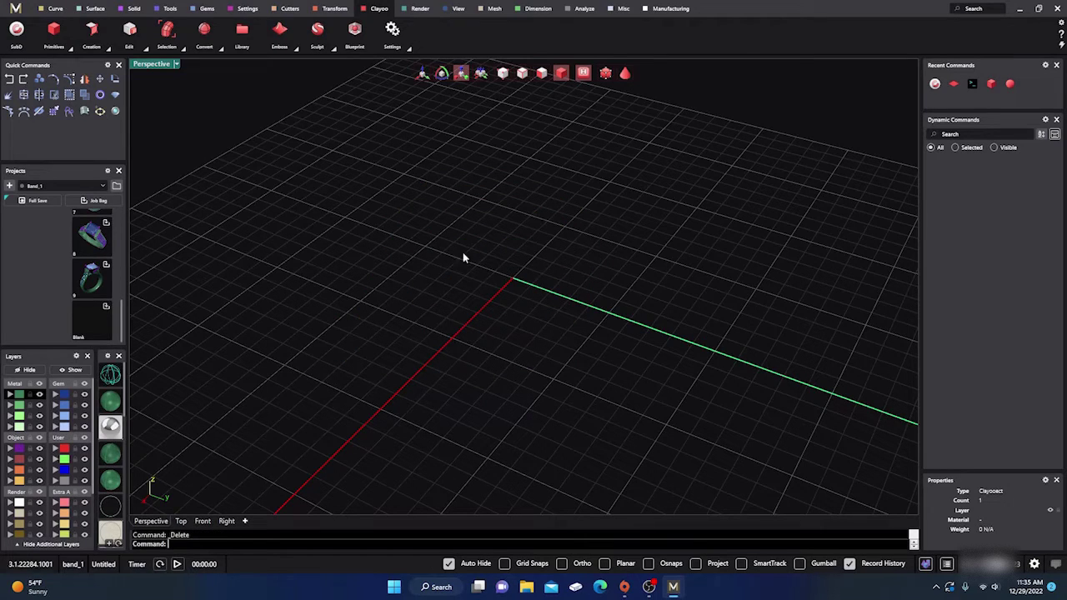
Start a Clayoo cylinder primitive with radius about 6.8, height about 11.1, 7 segments and 4 Z segments.
left_click(65, 43)
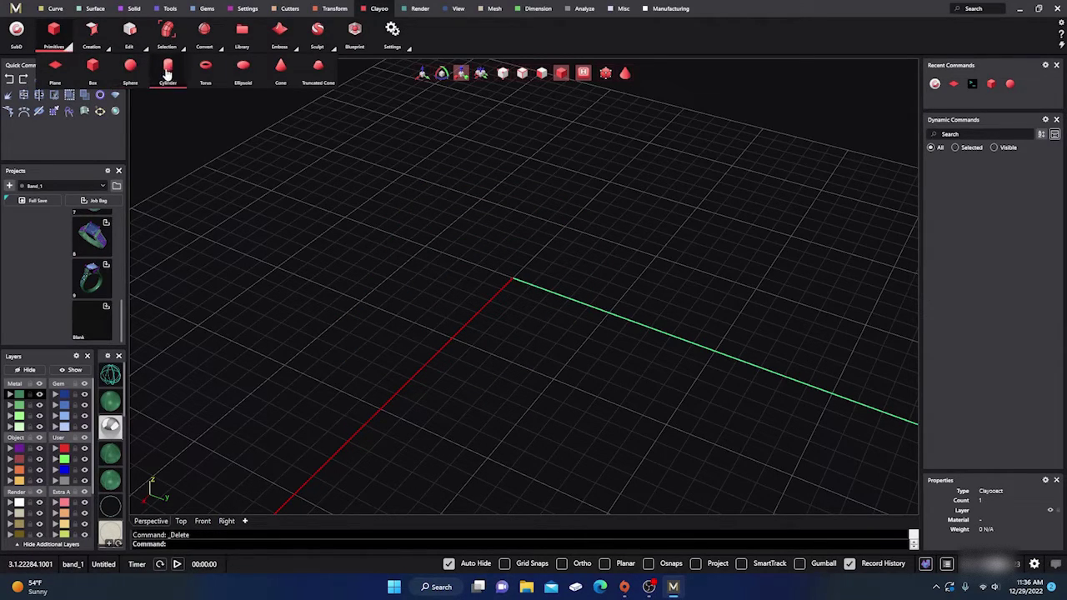
left_click(167, 68)
scroll(343, 312, "down", 5)
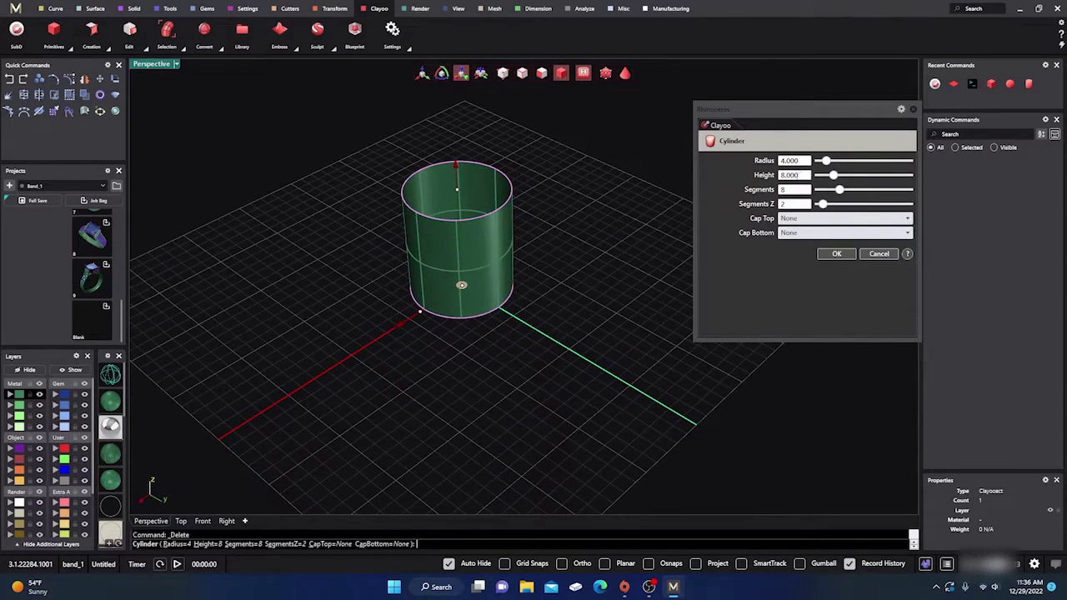
left_click_drag(826, 161, 833, 208)
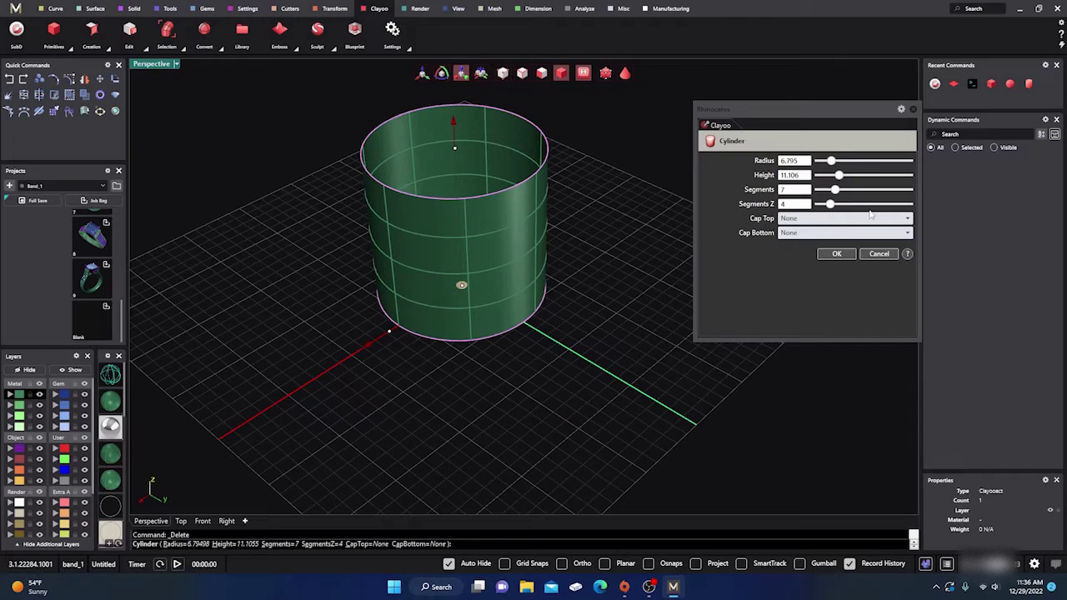
Try the Polygonal and Ngon top caps on the cylinder, and return the top cap to None.
left_click(906, 219)
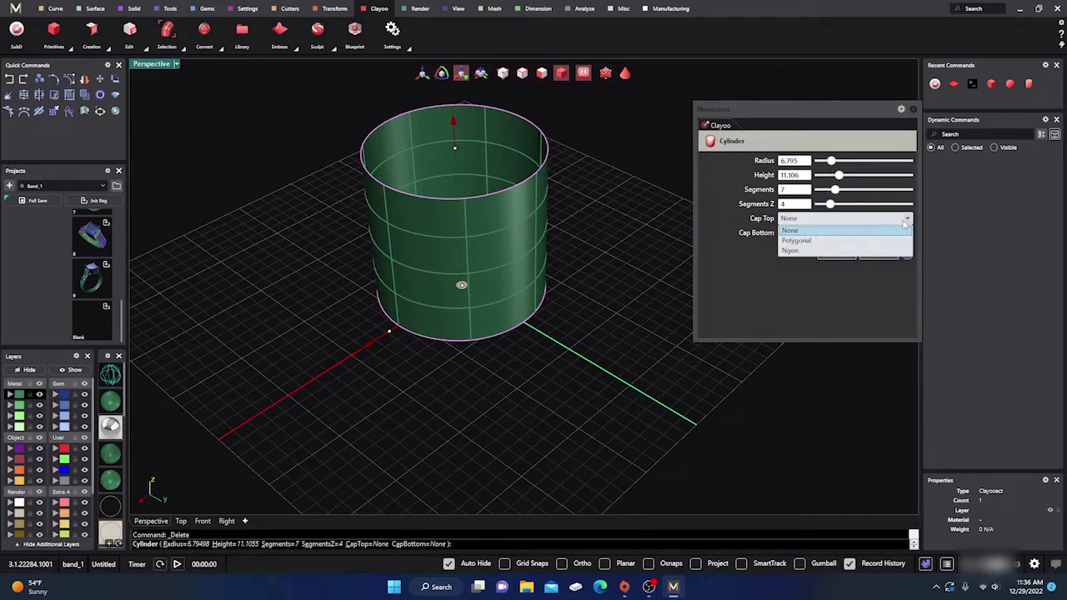
left_click(832, 241)
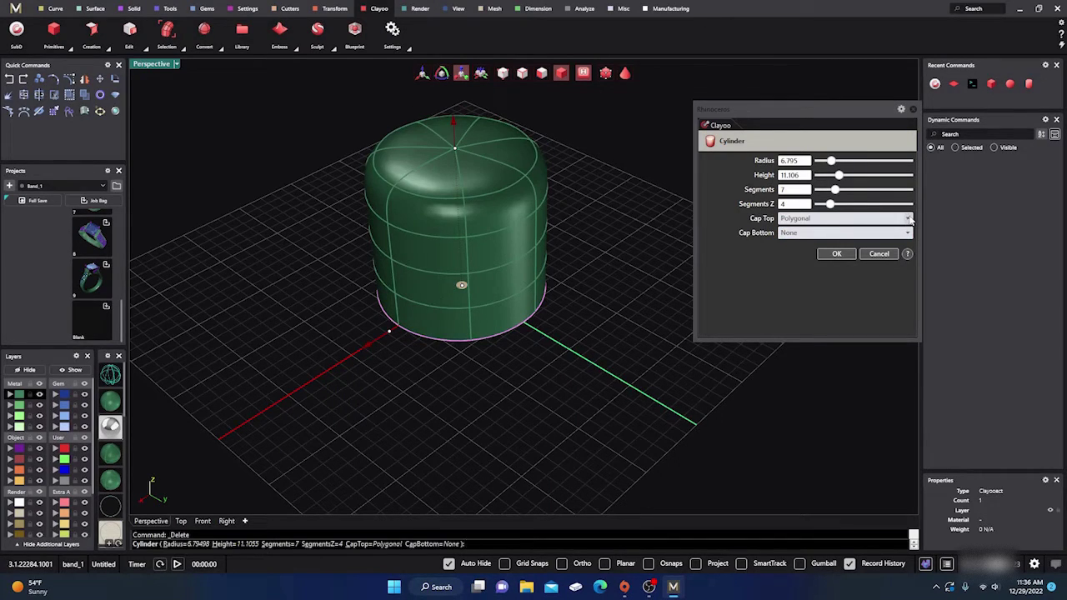
left_click(909, 218)
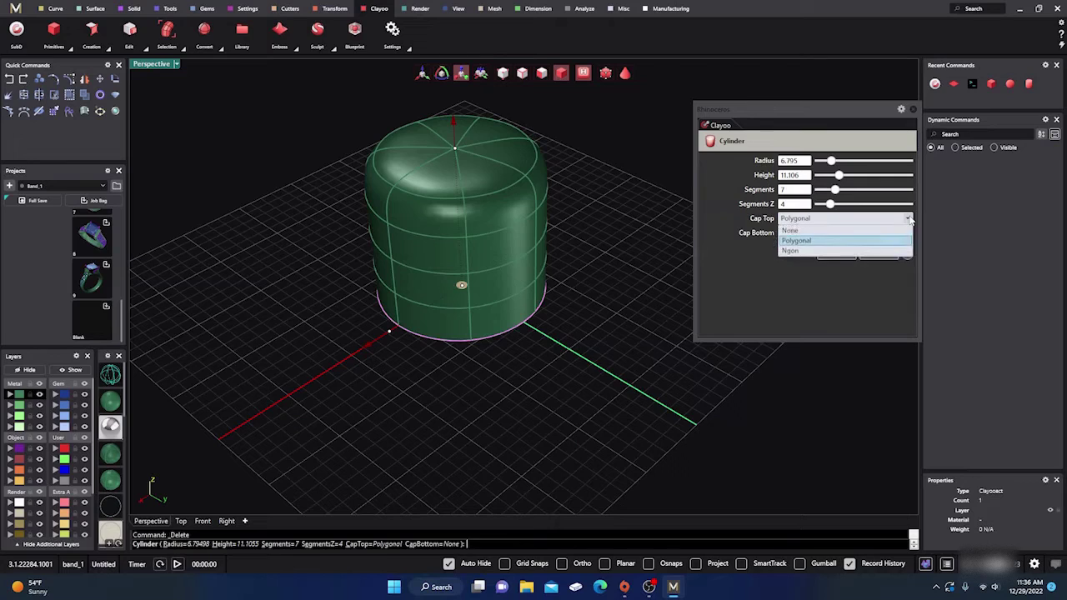
left_click(808, 251)
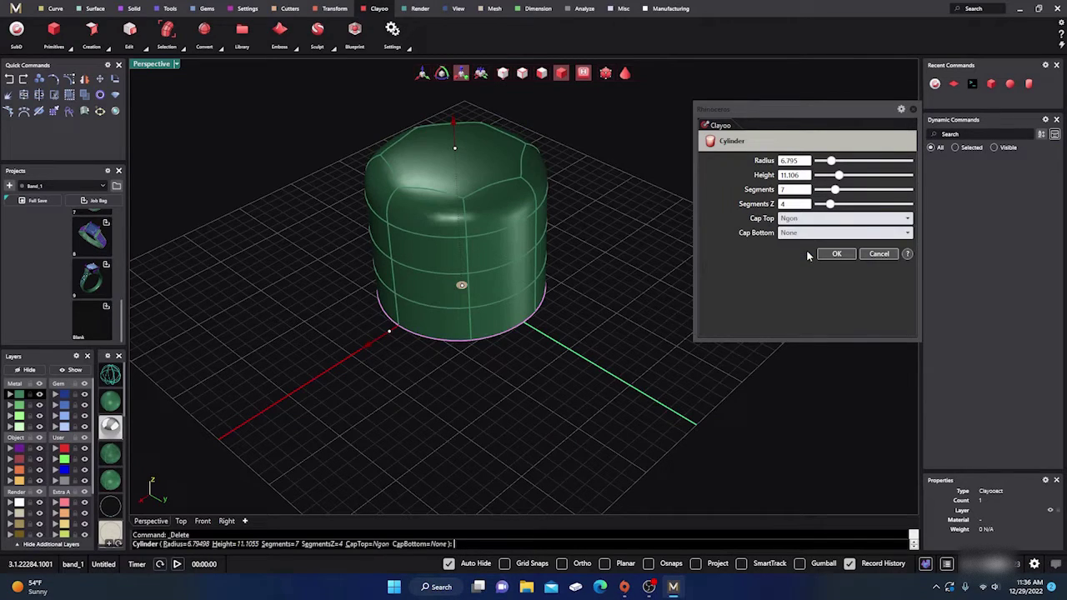
left_click(909, 220)
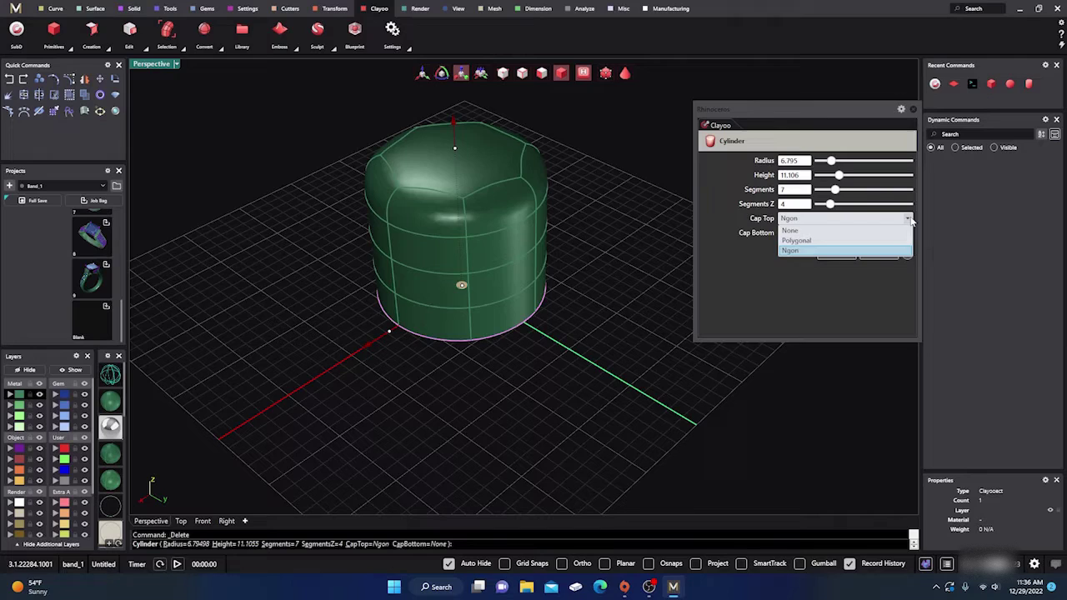
left_click(845, 231)
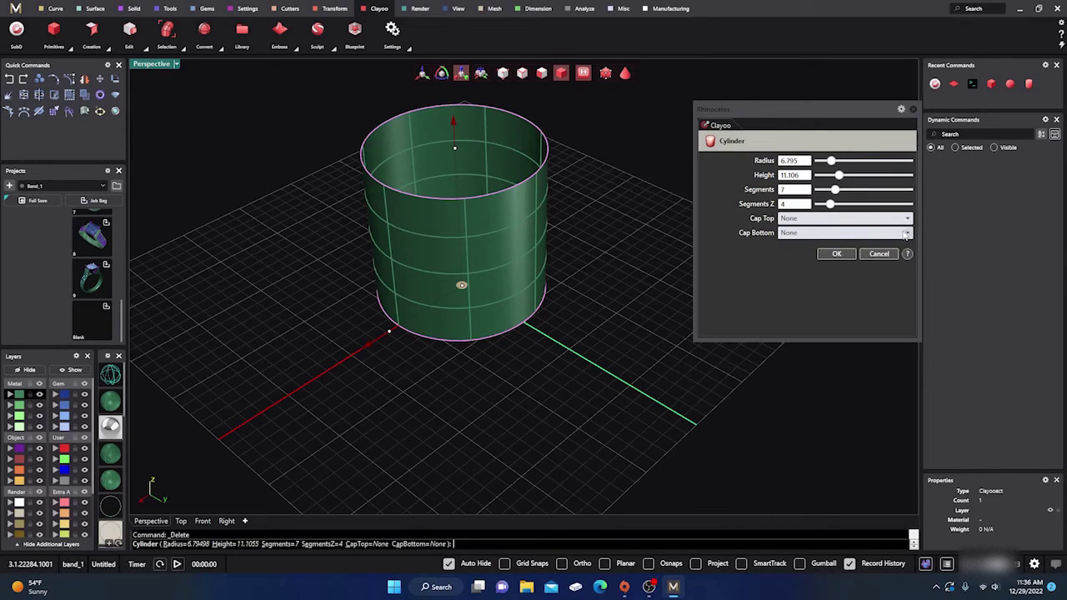
Close the cylinder's bottom with an Ngon cap, create the open-topped cylinder, and inspect it from several angles.
left_click(907, 235)
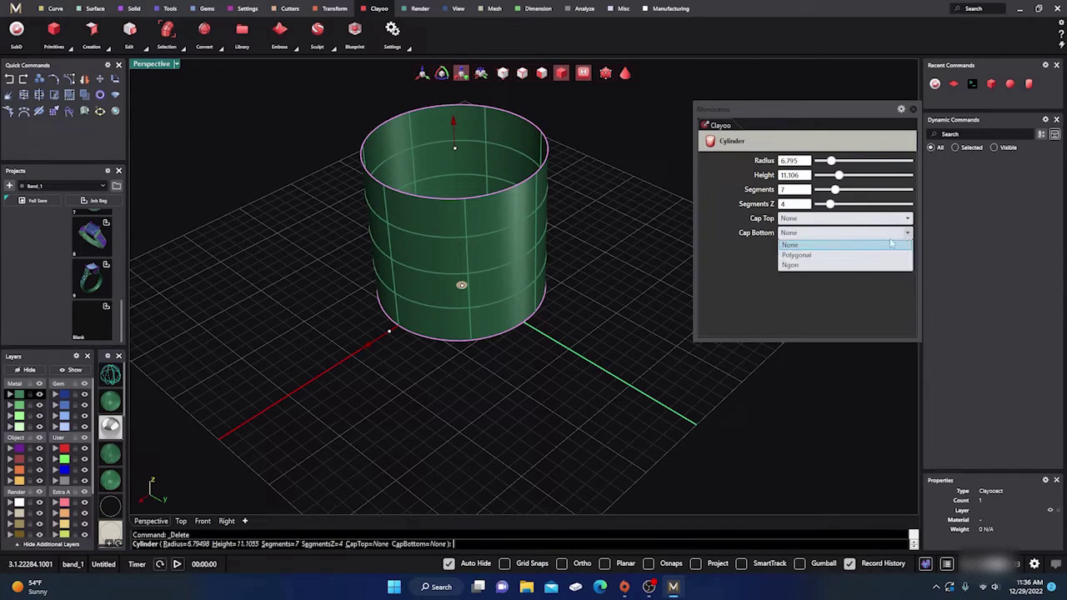
left_click(824, 265)
right_click_drag(573, 399, 588, 366)
left_click(836, 254)
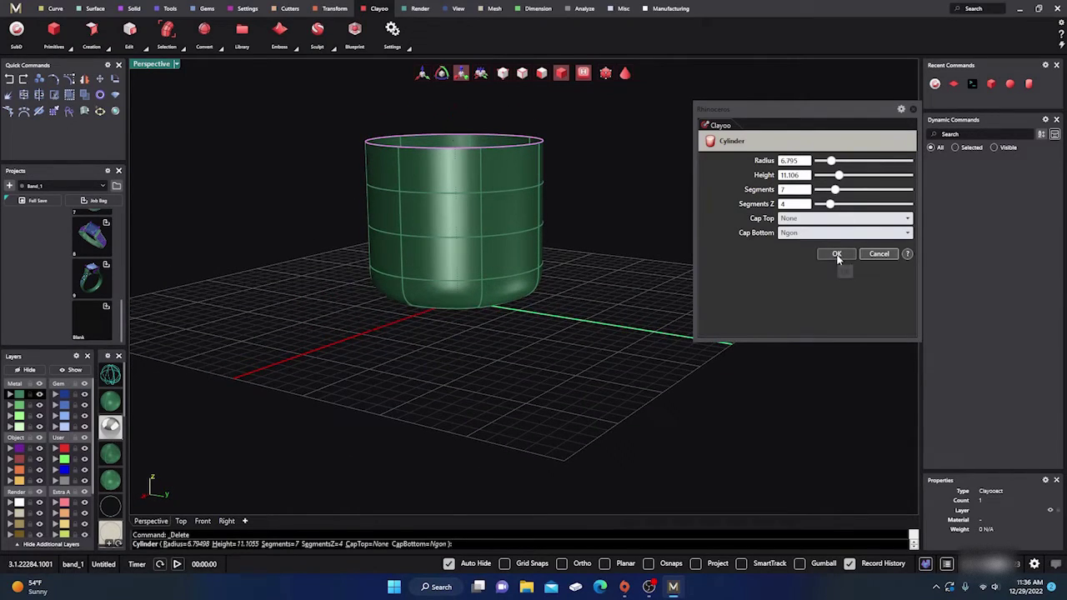
right_click_drag(625, 314, 533, 344)
scroll(636, 352, "down", 4)
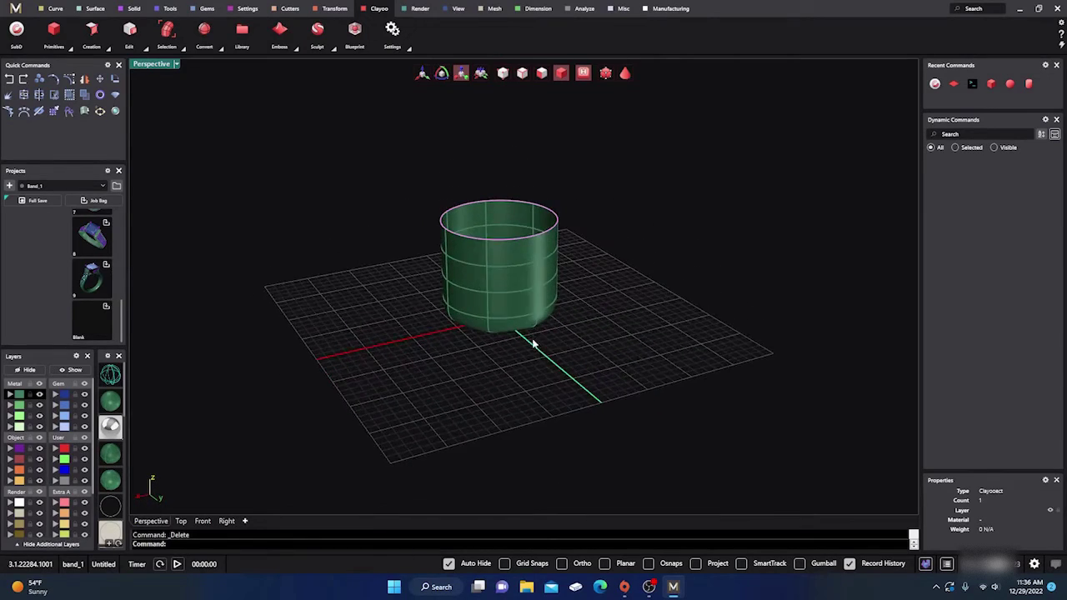
right_click_drag(350, 279, 364, 312)
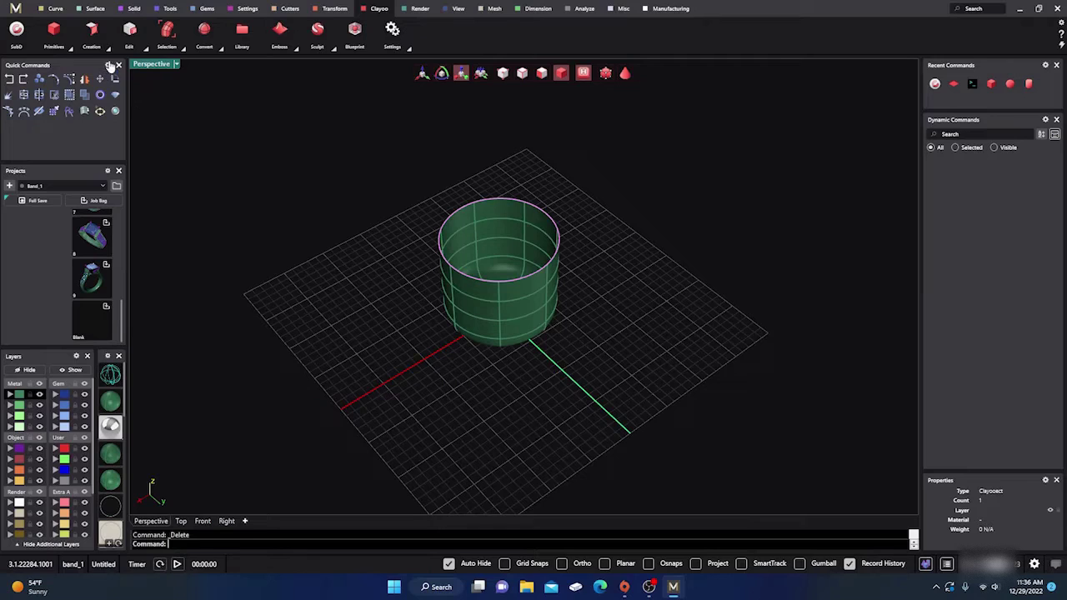
Shell the open-topped cylinder in Regular mode with a wall distance of about 1.67, and inspect its interior.
left_click(146, 48)
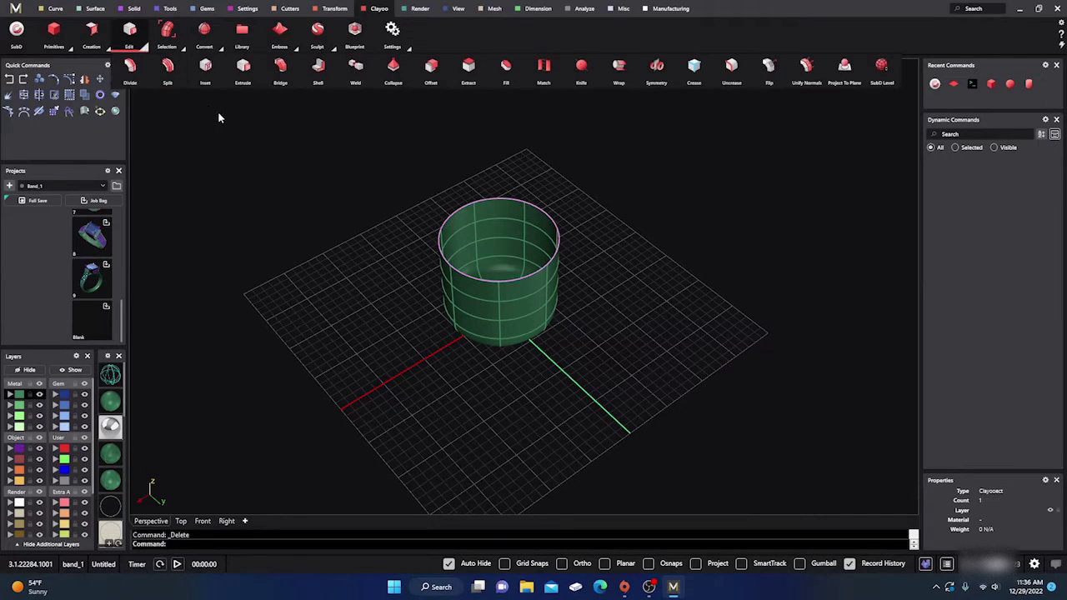
left_click(317, 67)
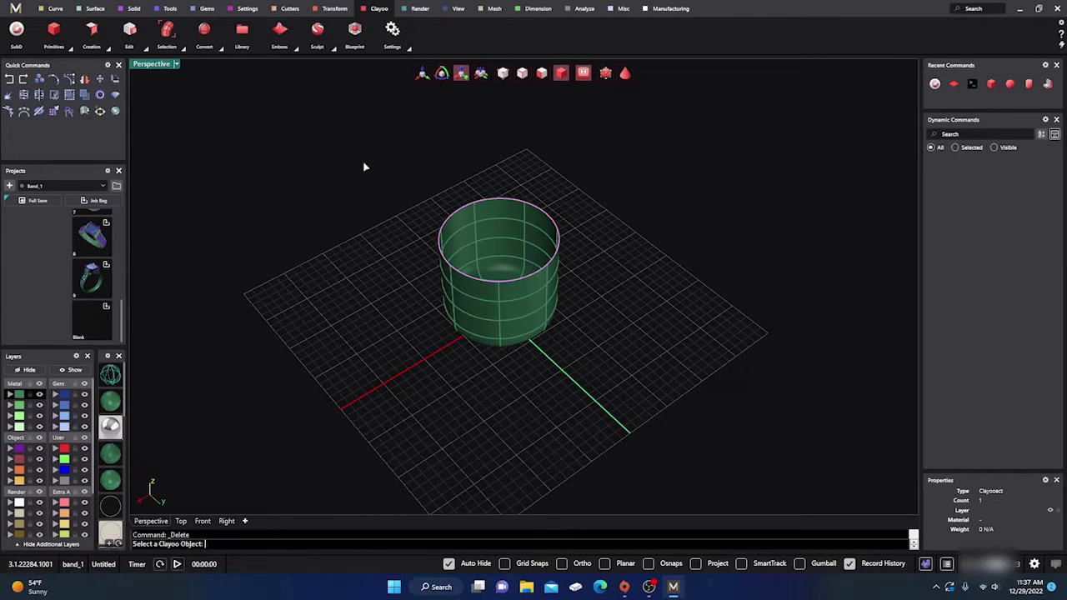
left_click(522, 296)
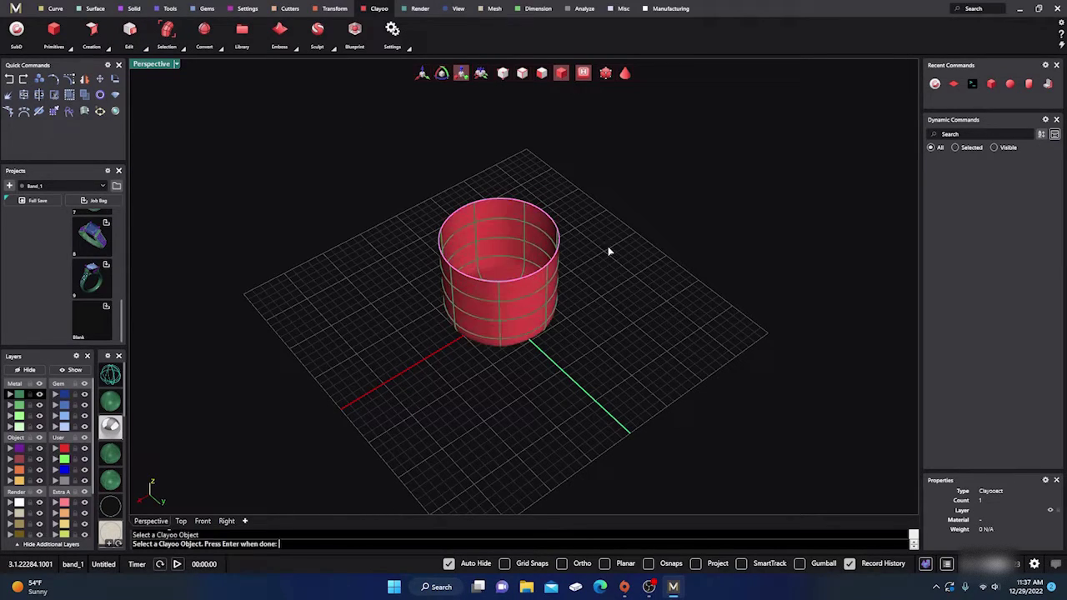
key("Return")
right_click_drag(617, 304, 537, 289)
scroll(538, 289, "up", 6)
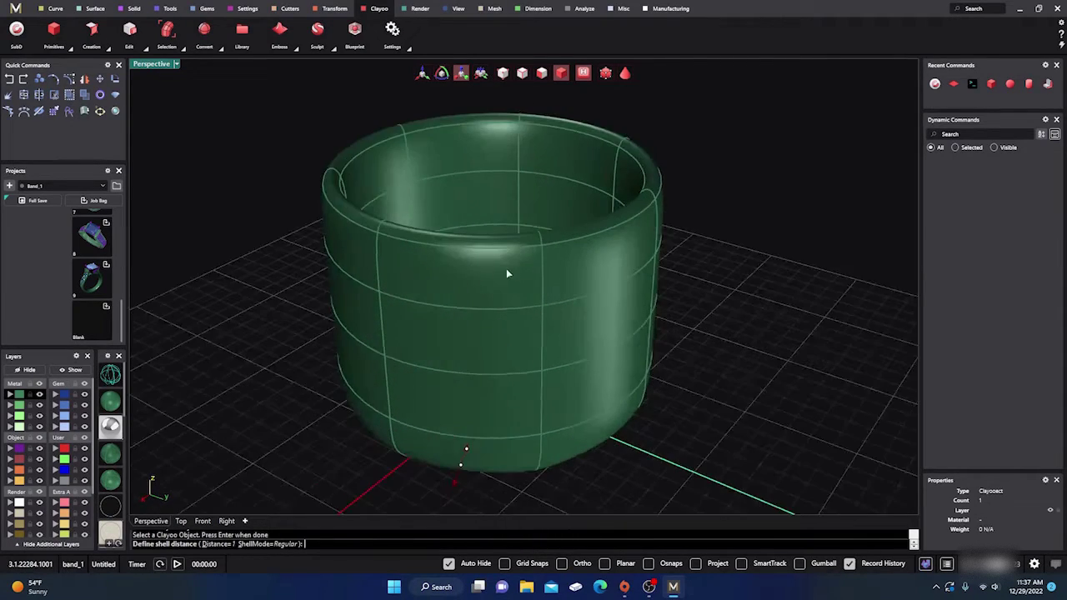
right_click_drag(427, 367, 367, 320)
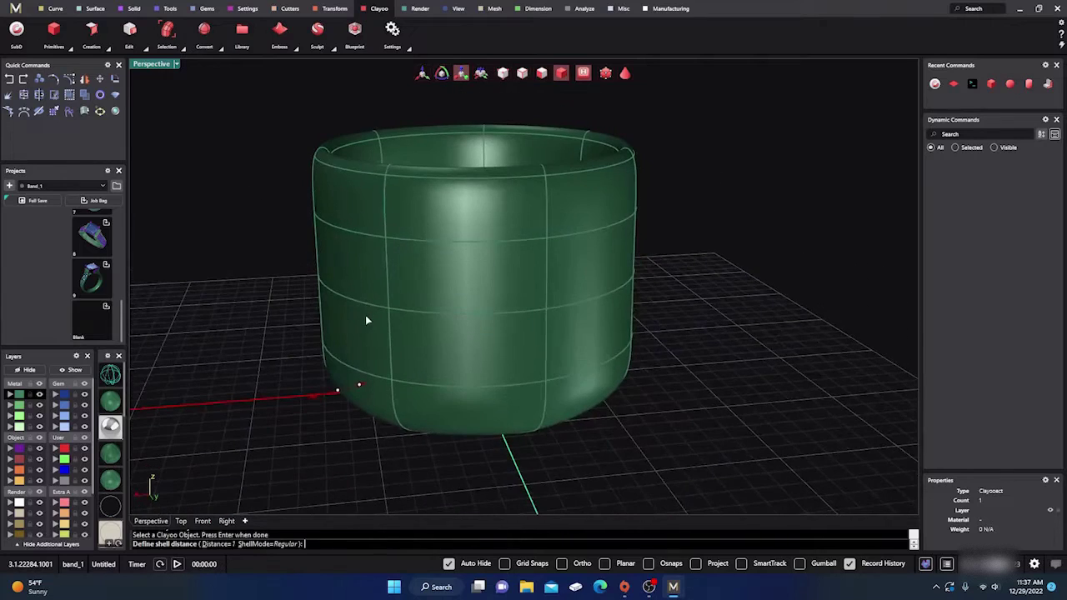
left_click(300, 402)
scroll(417, 280, "down", 3)
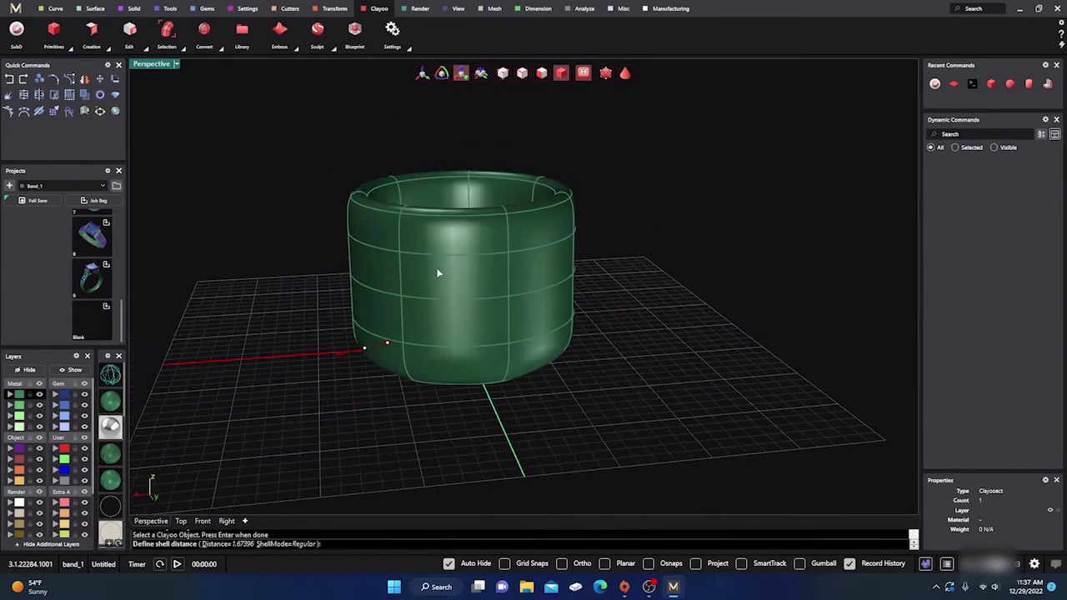
right_click_drag(436, 271, 444, 354)
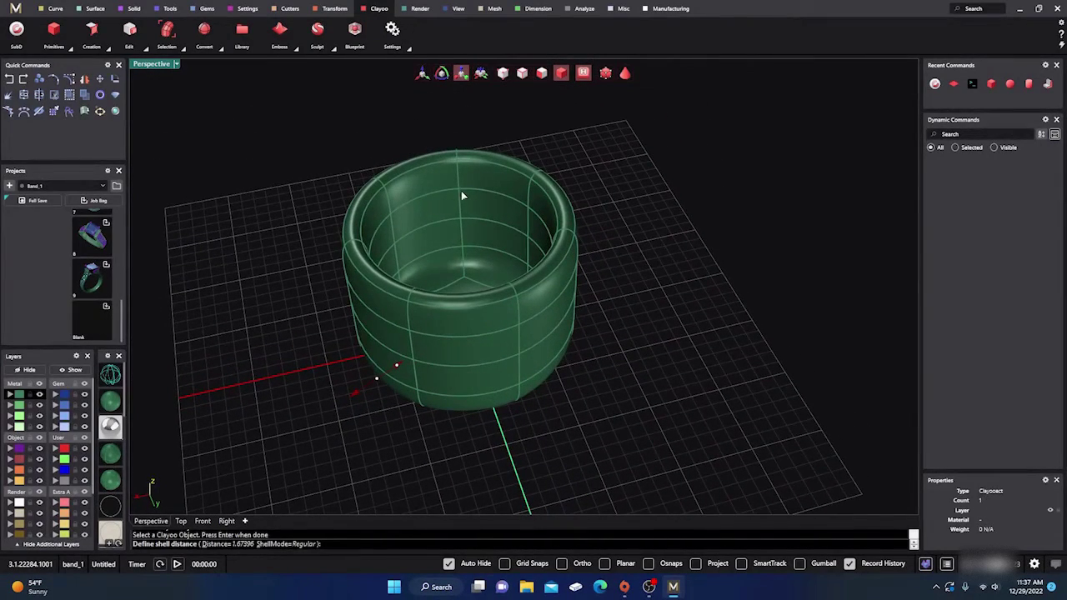
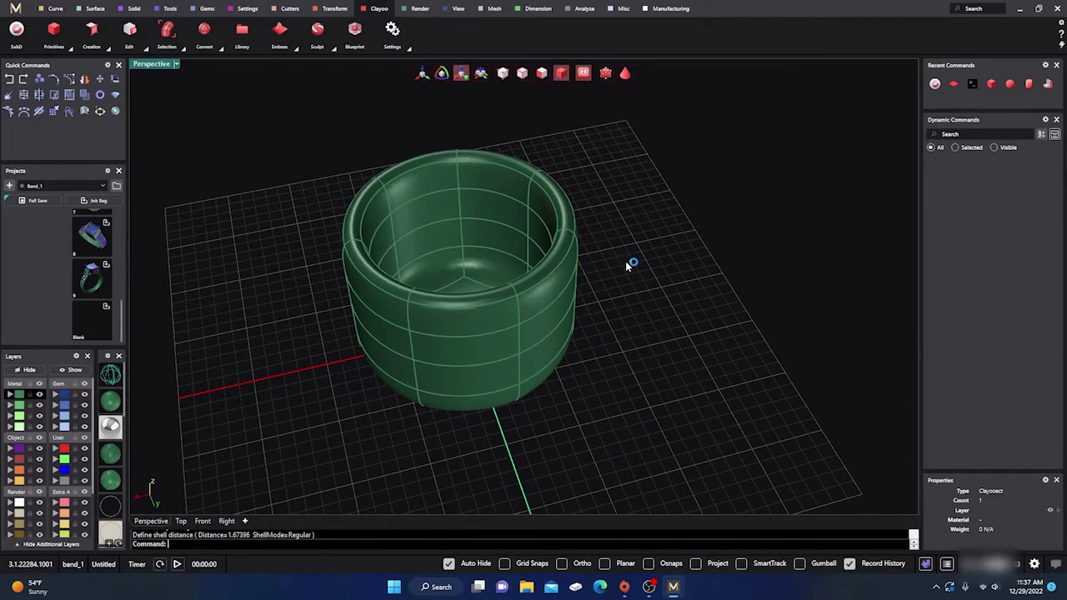
Select one outer face just below the shelled cylinder's rim and show the move manipulator on it.
left_click(541, 74)
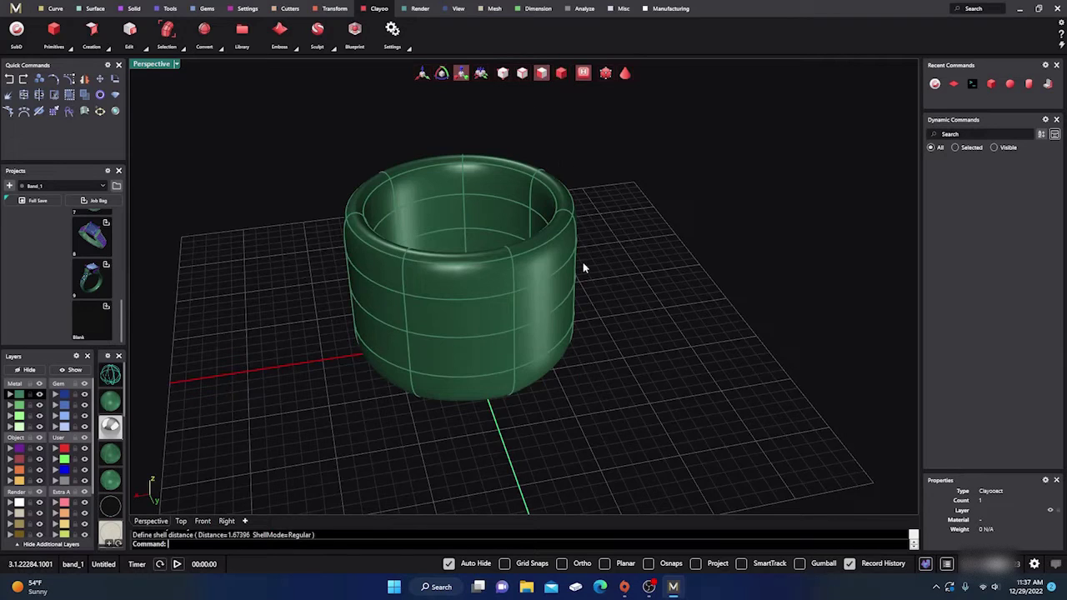
left_click(548, 267)
right_click_drag(609, 358, 588, 336)
left_click(423, 75)
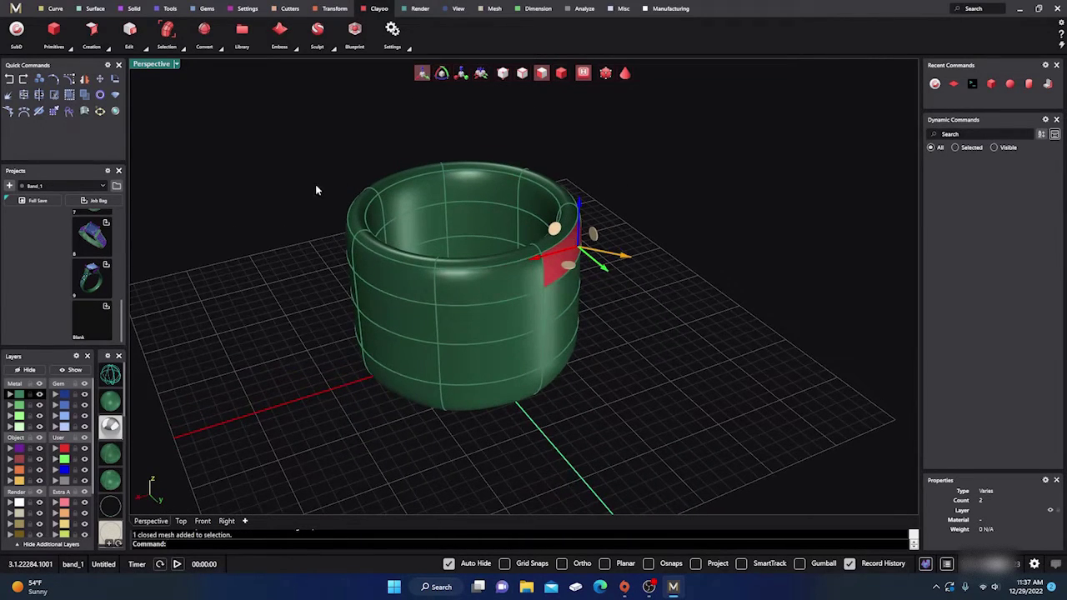
right_click_drag(254, 146, 329, 134)
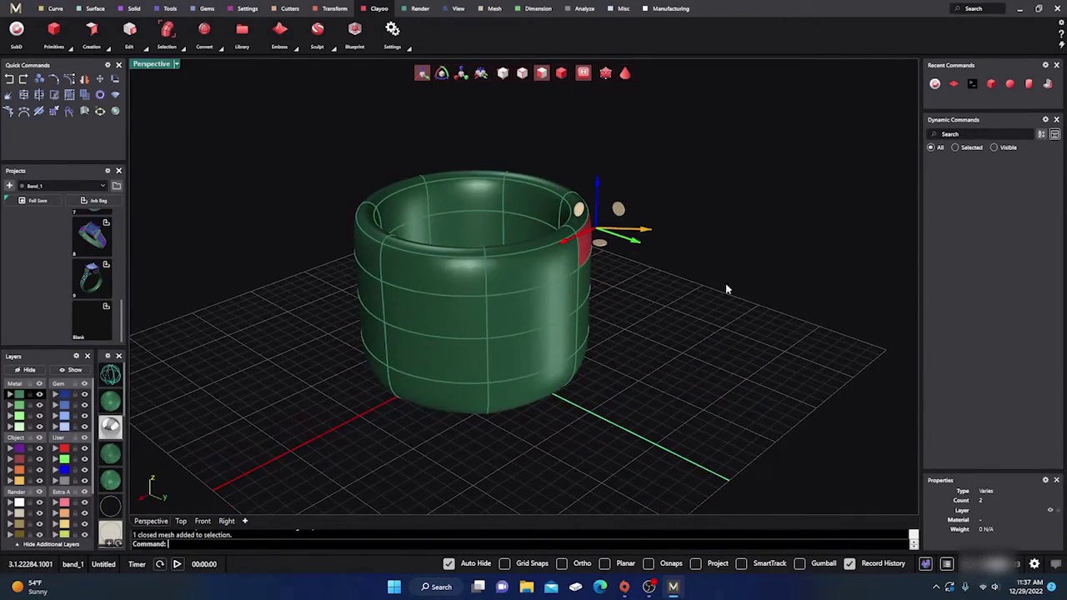
right_click_drag(621, 345, 652, 382)
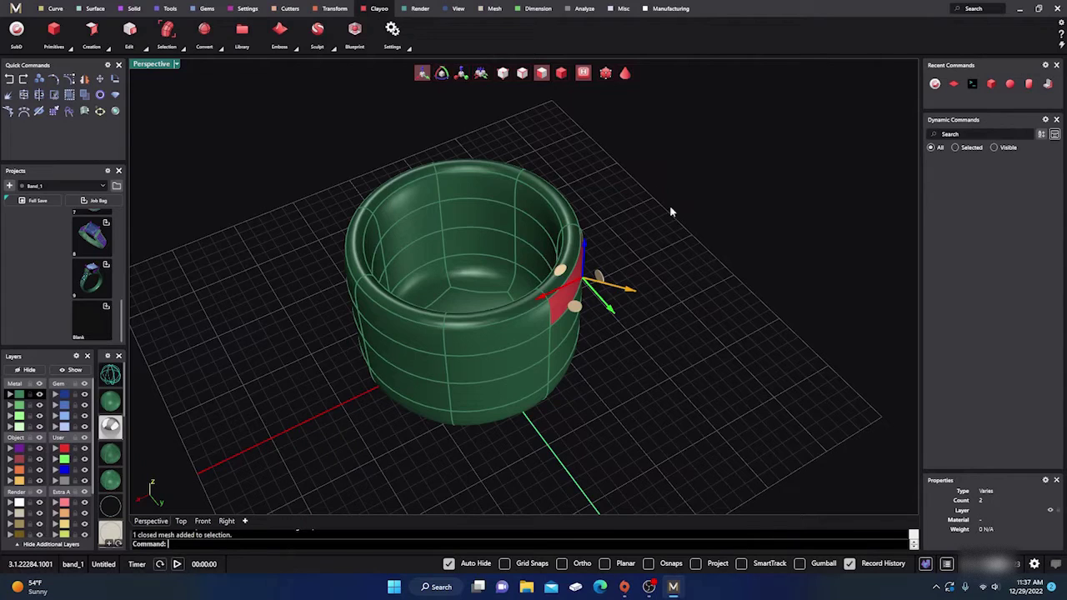
Select the shelled cylinder as a whole object and delete it.
left_click(561, 72)
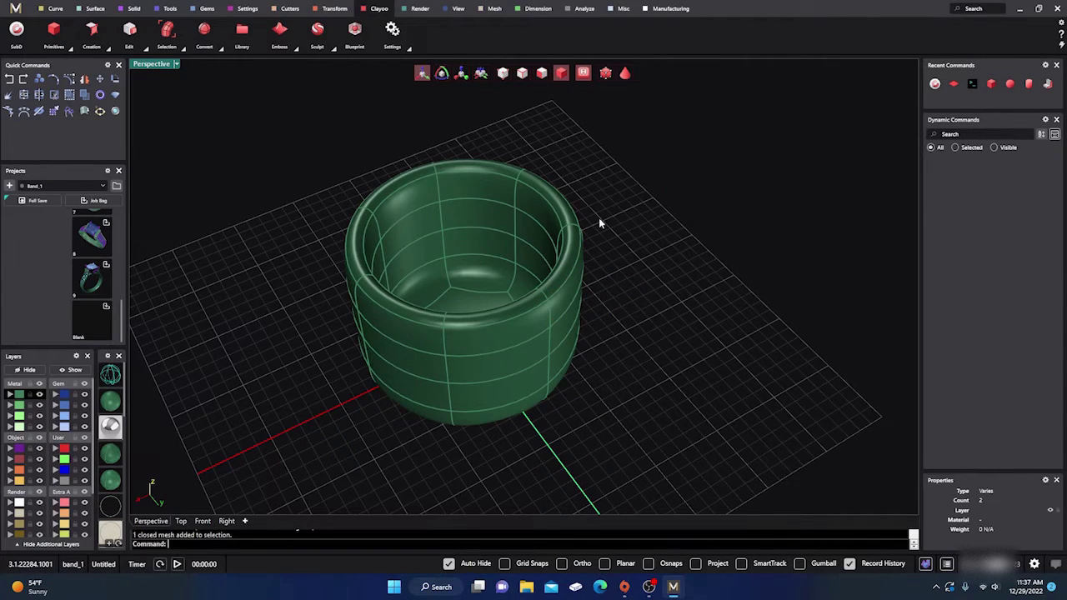
left_click(563, 308)
key("Delete")
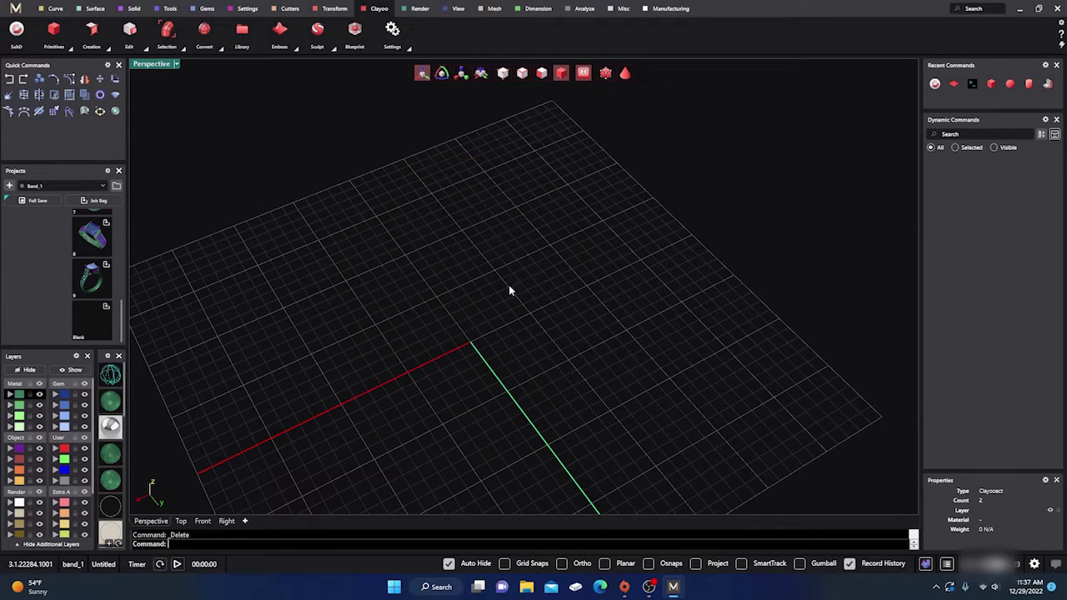
Create a Clayoo torus with radius about 17.66, thickness about 5.54, 9 segments and 8 Z segments.
left_click(70, 48)
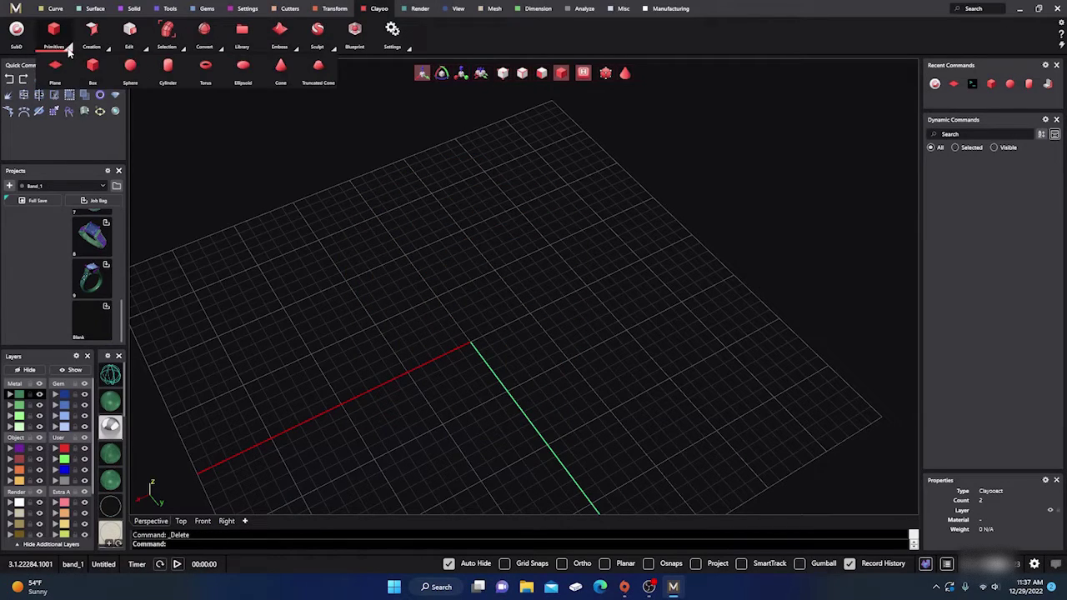
left_click(206, 67)
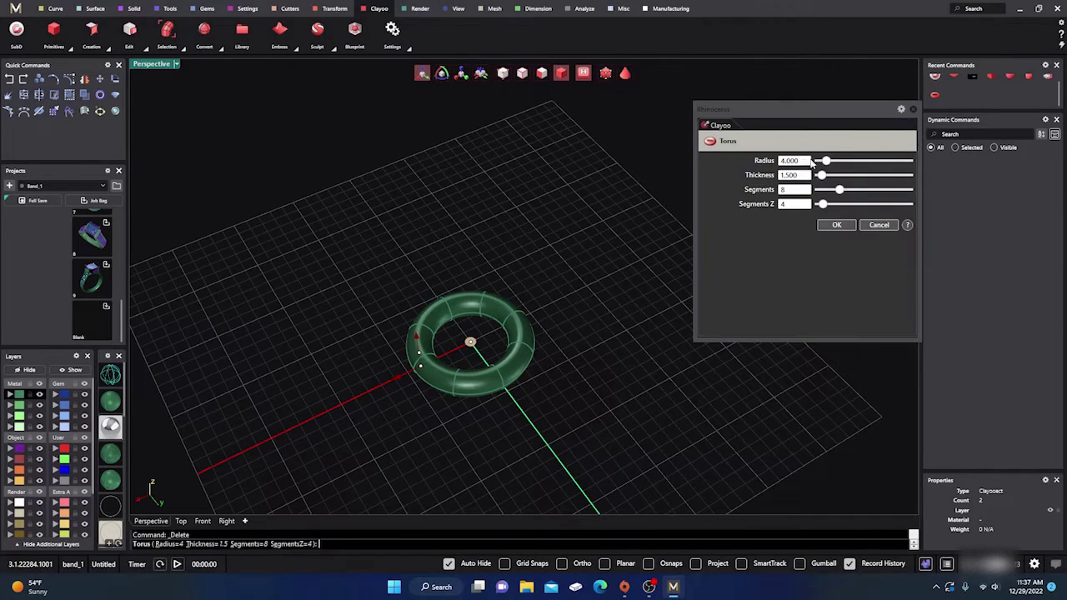
left_click_drag(825, 161, 839, 206)
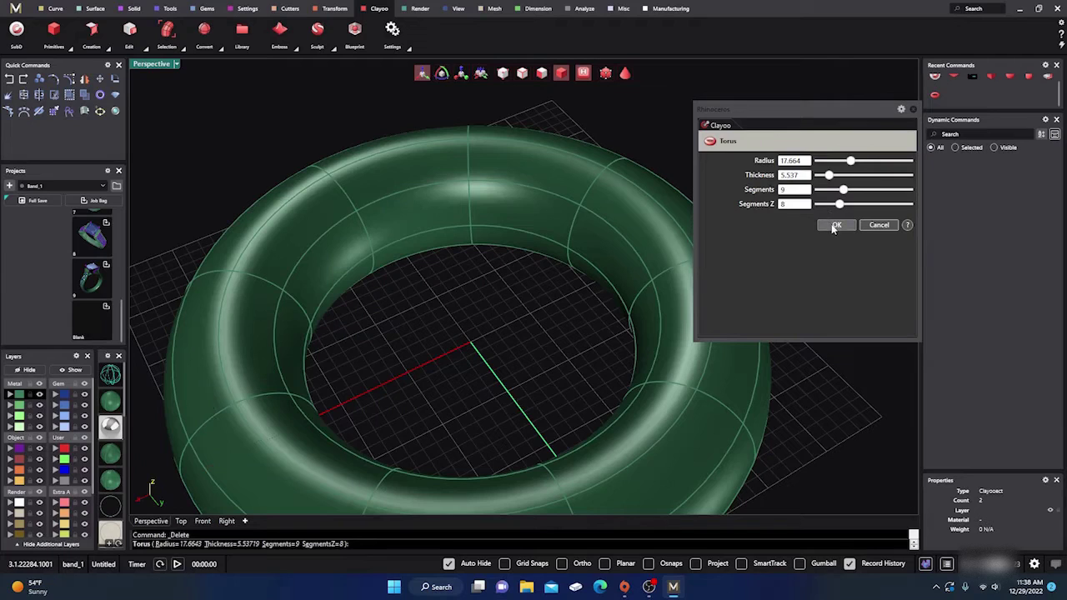
left_click(835, 226)
scroll(458, 305, "down", 5)
right_click_drag(465, 301, 464, 325)
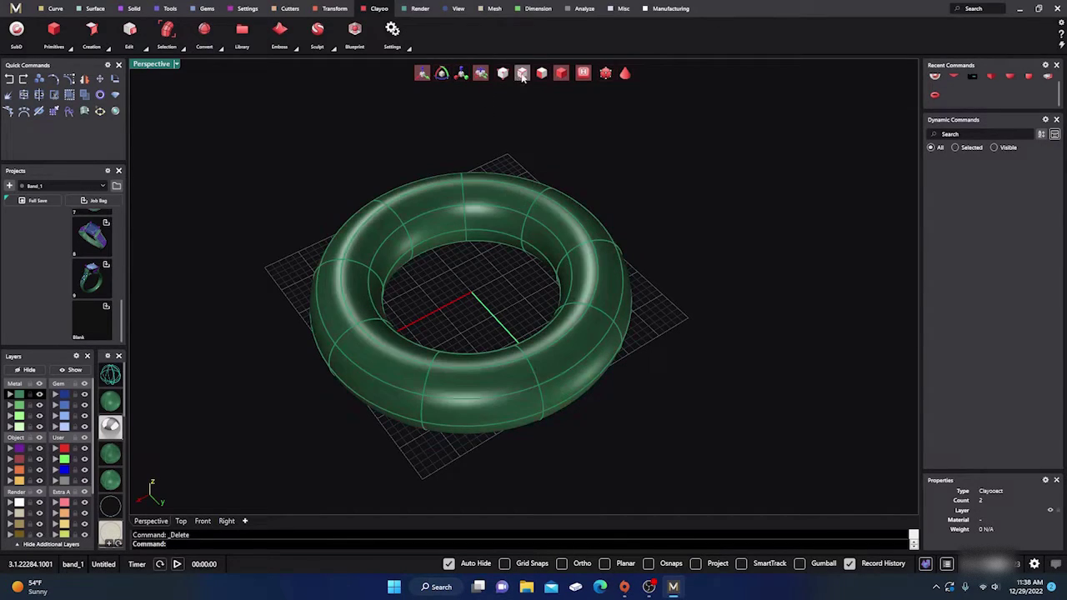
Select an inner edge of the torus, toggle the manipulator between local and world alignment, and switch to face selection.
left_click(504, 206)
right_click_drag(504, 243, 459, 233)
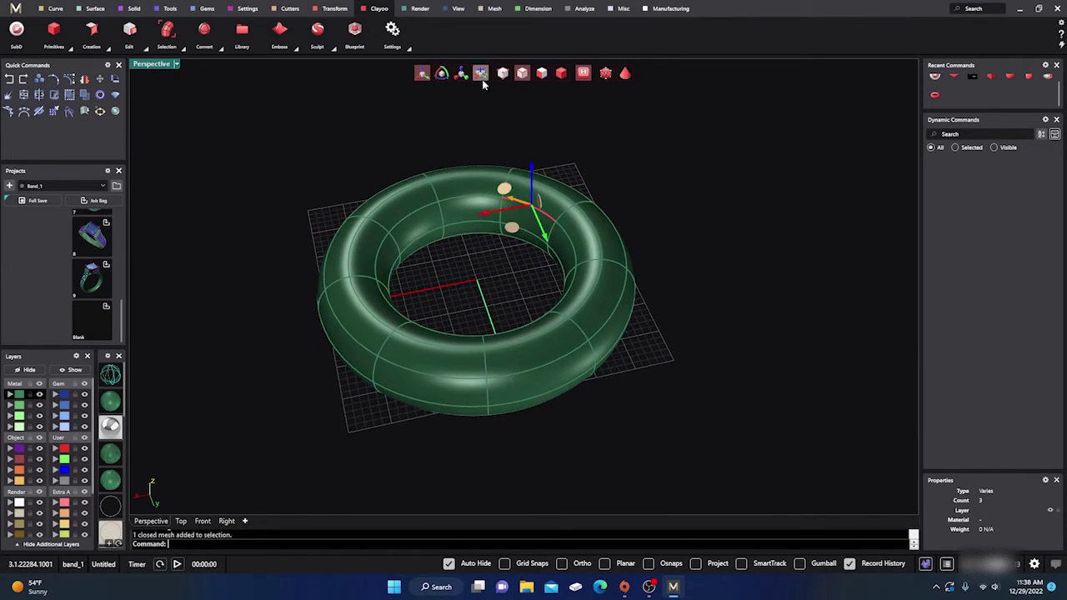
right_click_drag(504, 263, 565, 258)
left_click(480, 73)
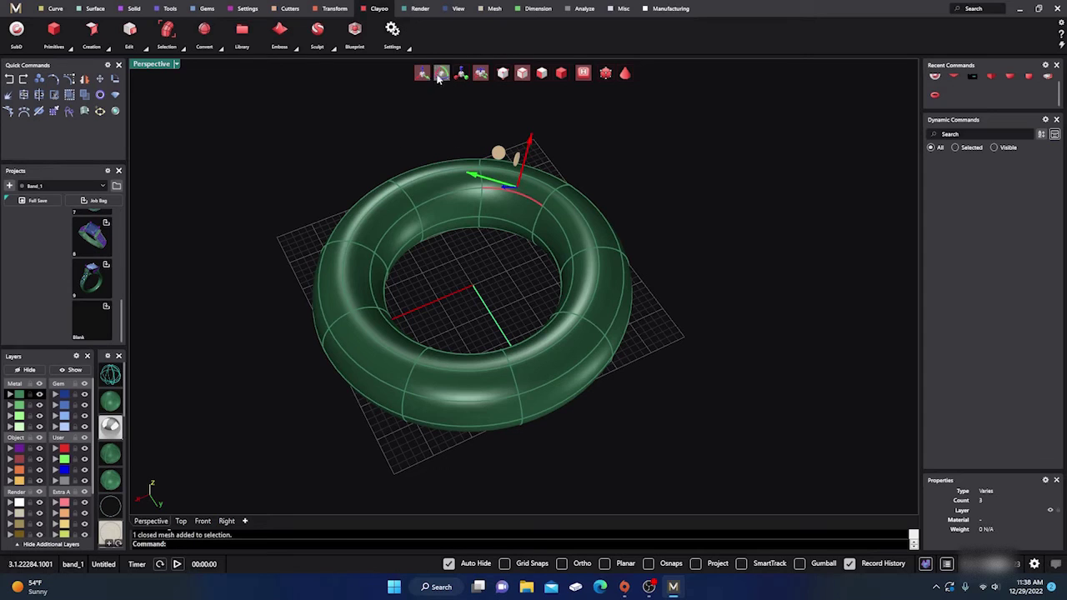
left_click(481, 74)
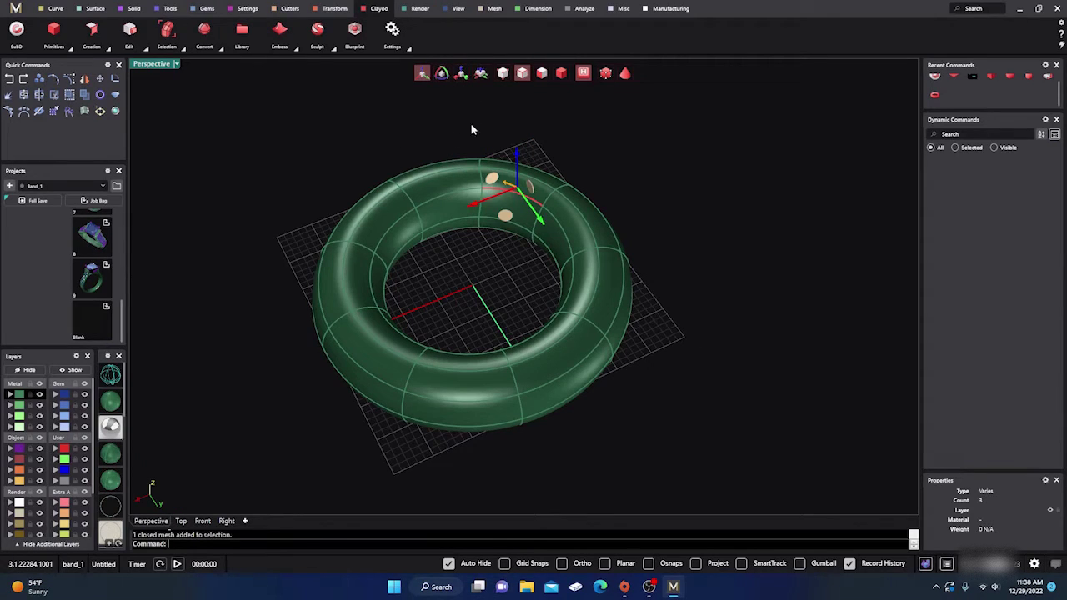
left_click(541, 73)
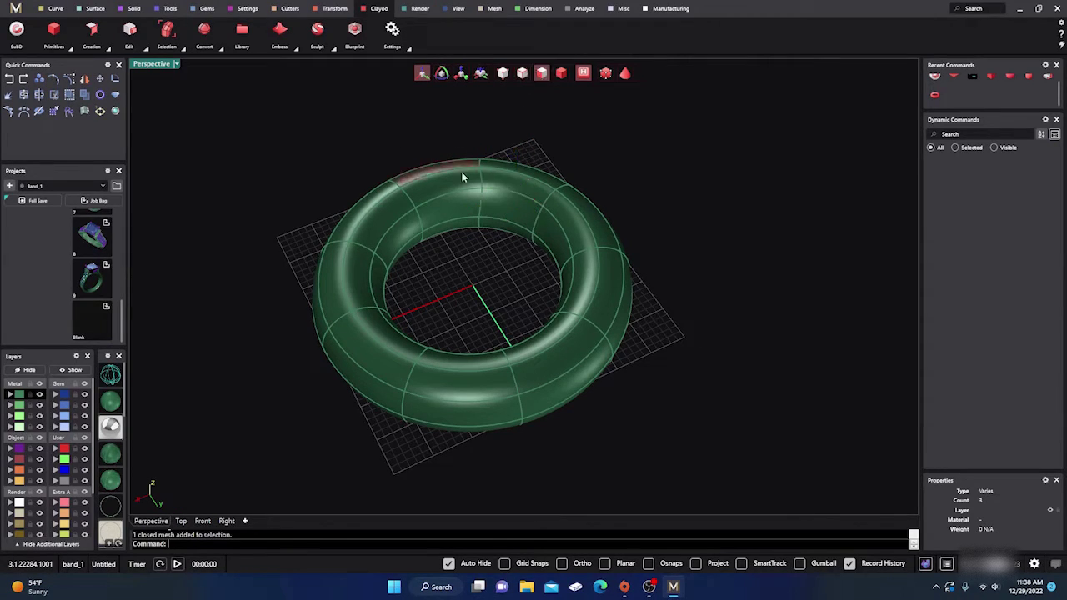
Select the ring of faces around the torus's upper inner side and scale it inward to narrow the hole.
left_click(449, 213)
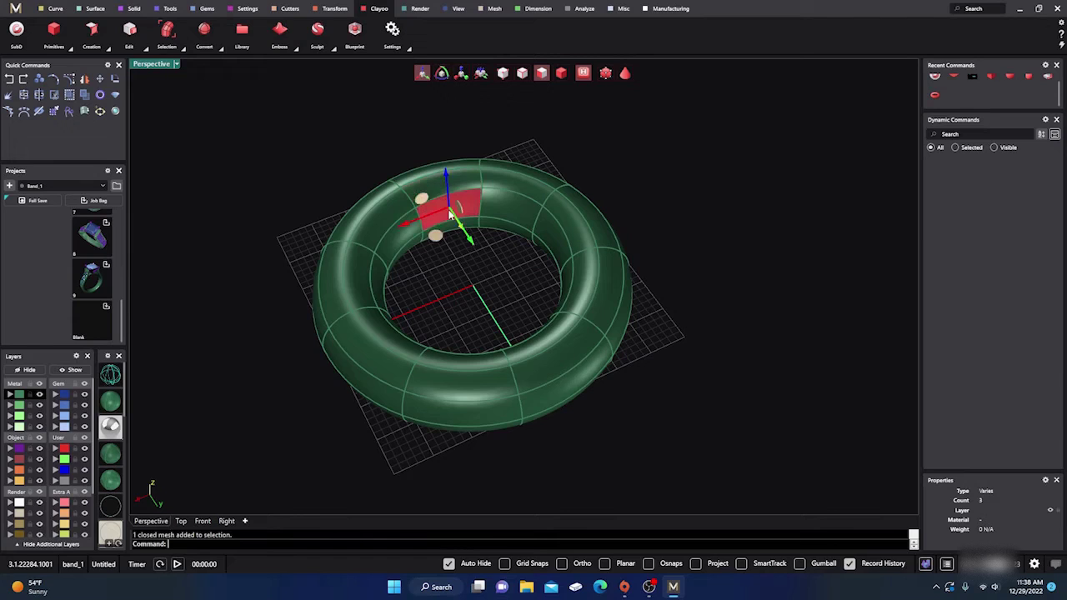
double_click(506, 202)
right_click_drag(493, 201, 510, 104)
right_click_drag(510, 228, 547, 217)
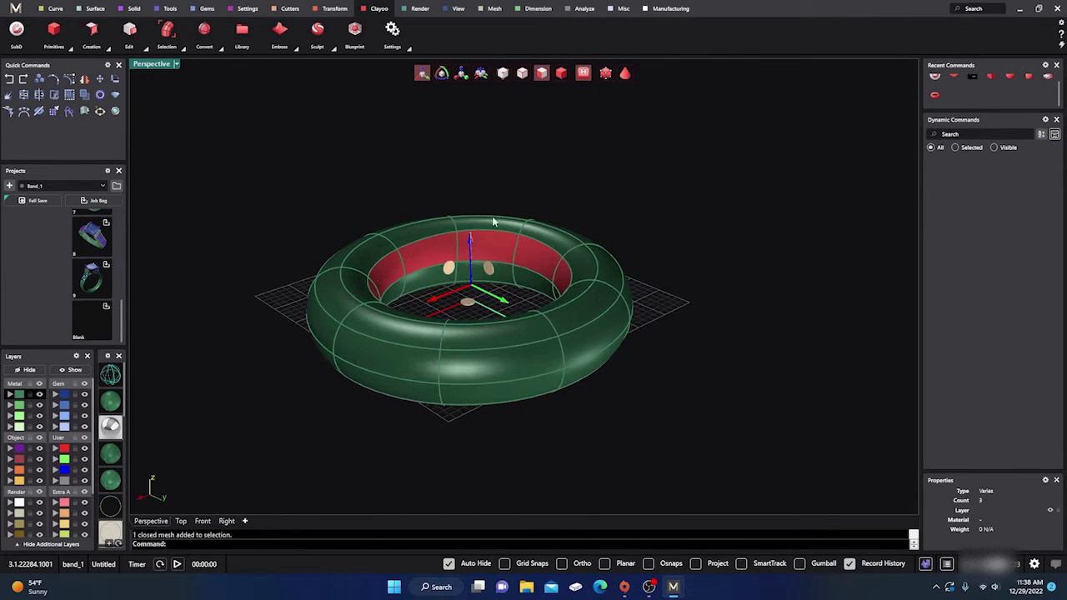
right_click_drag(512, 288, 487, 288)
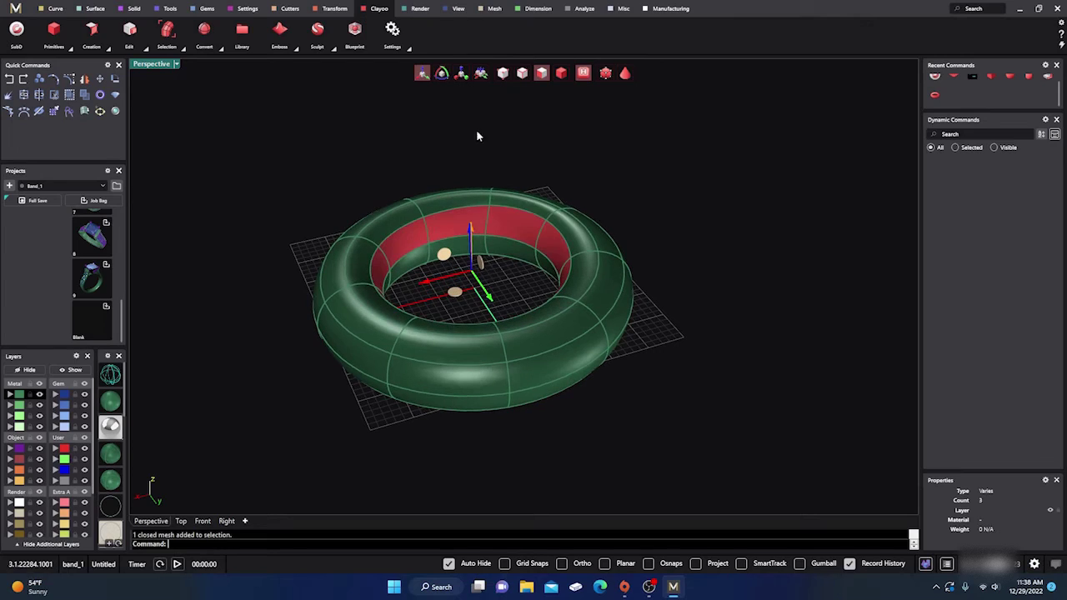
left_click(461, 73)
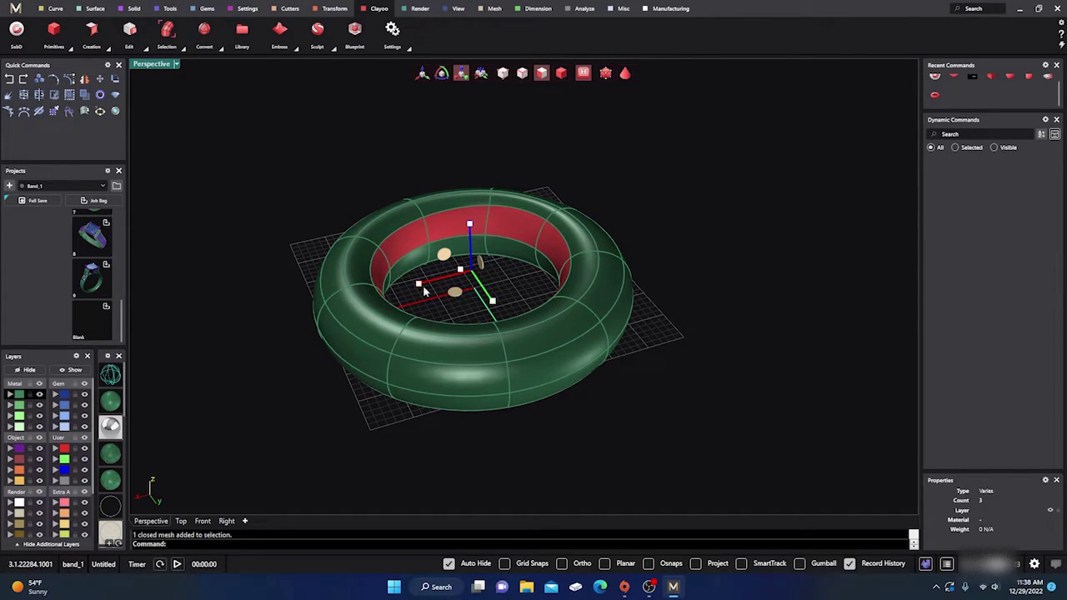
left_click_drag(420, 286, 492, 299)
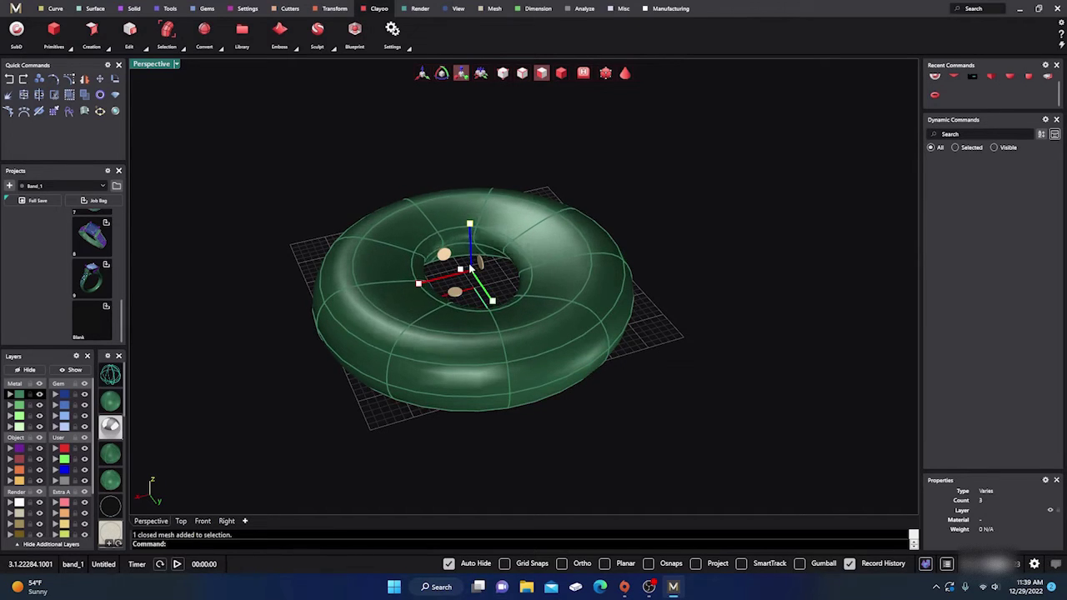
Select the modified torus as a whole object and delete it.
left_click(561, 72)
left_click(571, 241)
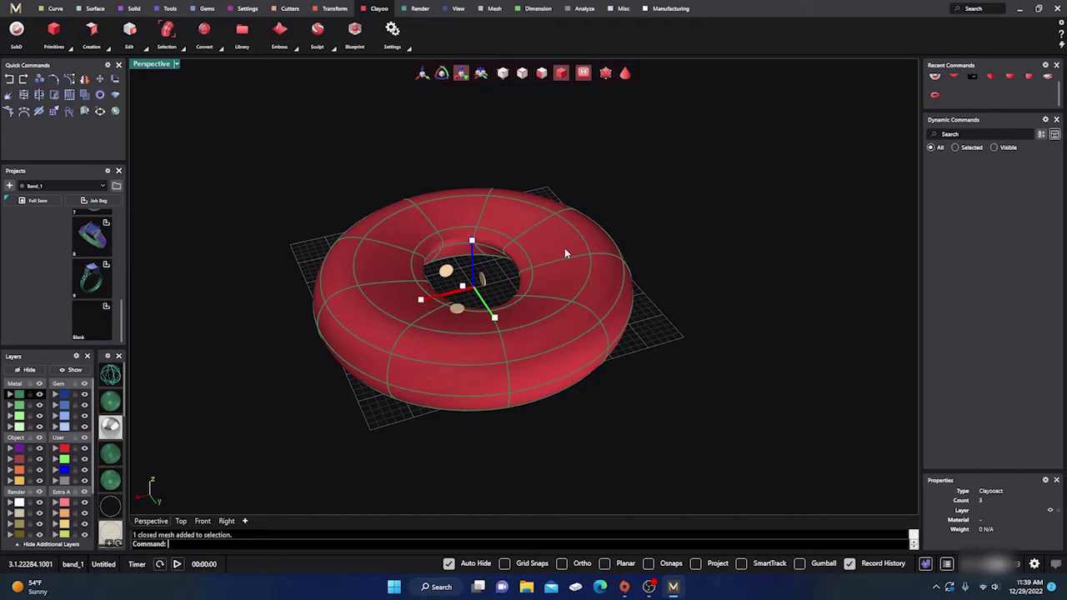
key("Delete")
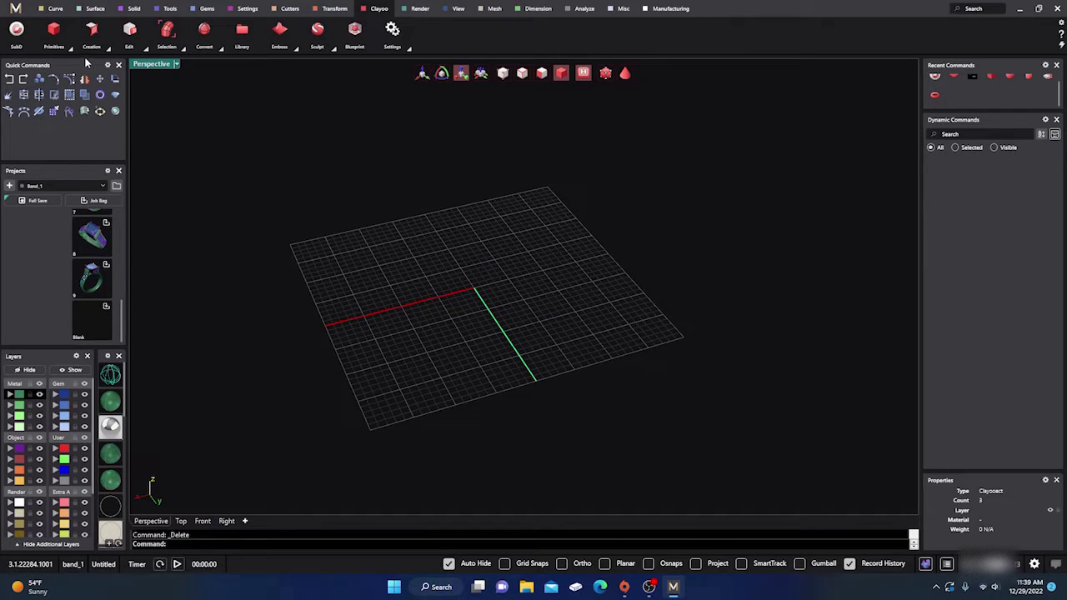
Start a Clayoo ellipsoid, try the Polygonal mode and return it to Quad.
left_click(54, 34)
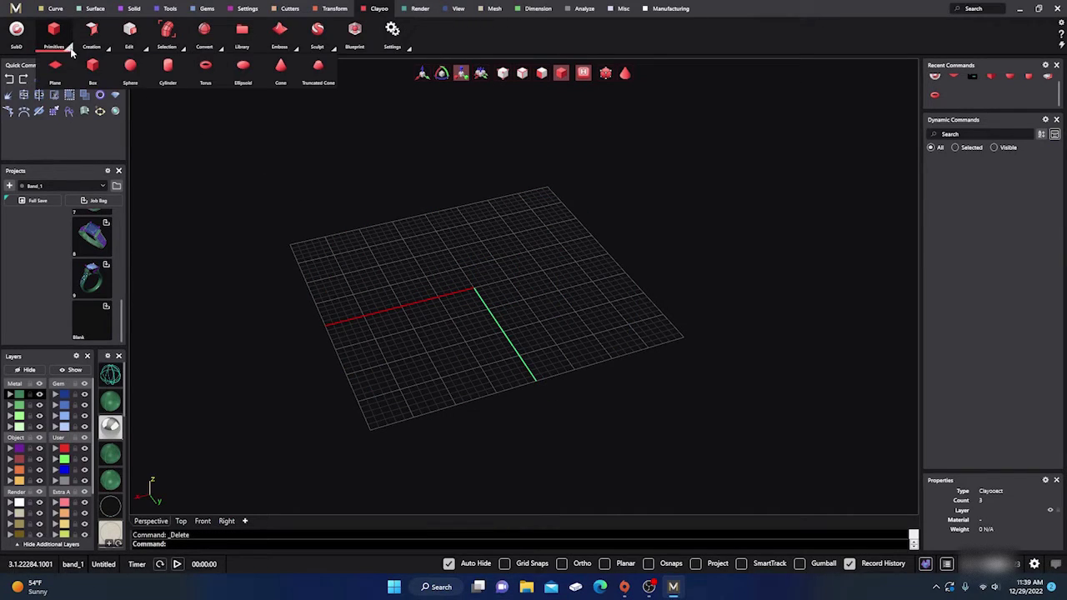
left_click(243, 68)
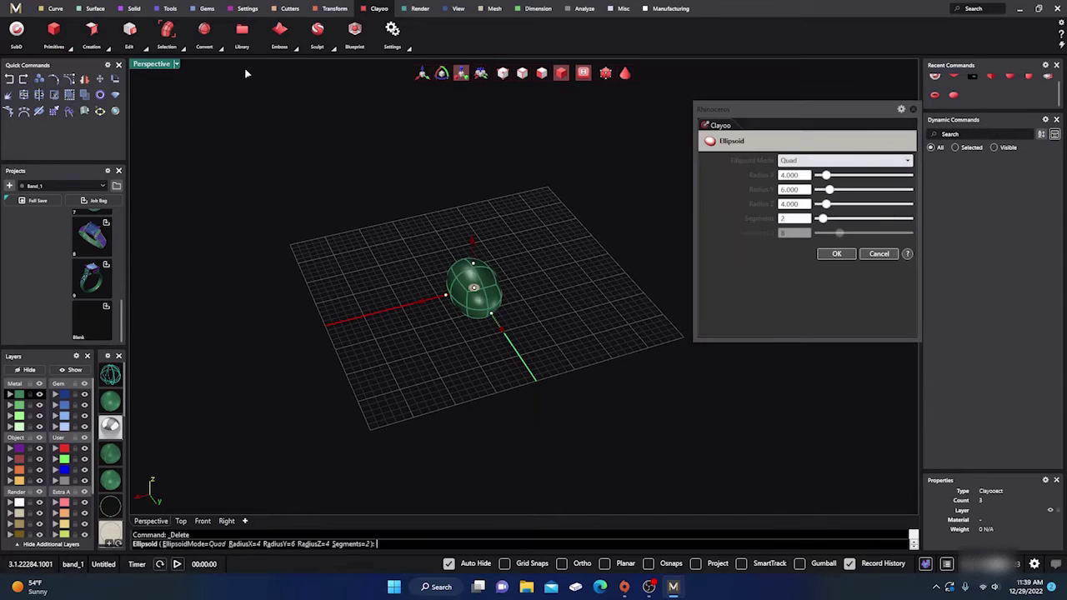
right_click_drag(317, 364, 447, 343)
scroll(517, 334, "up", 4)
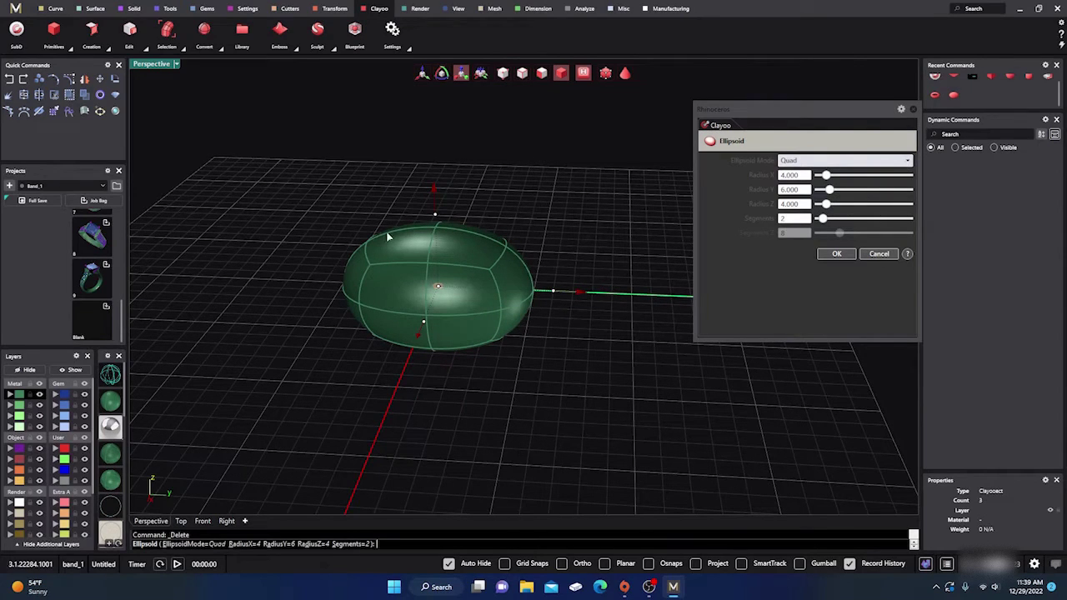
left_click(907, 161)
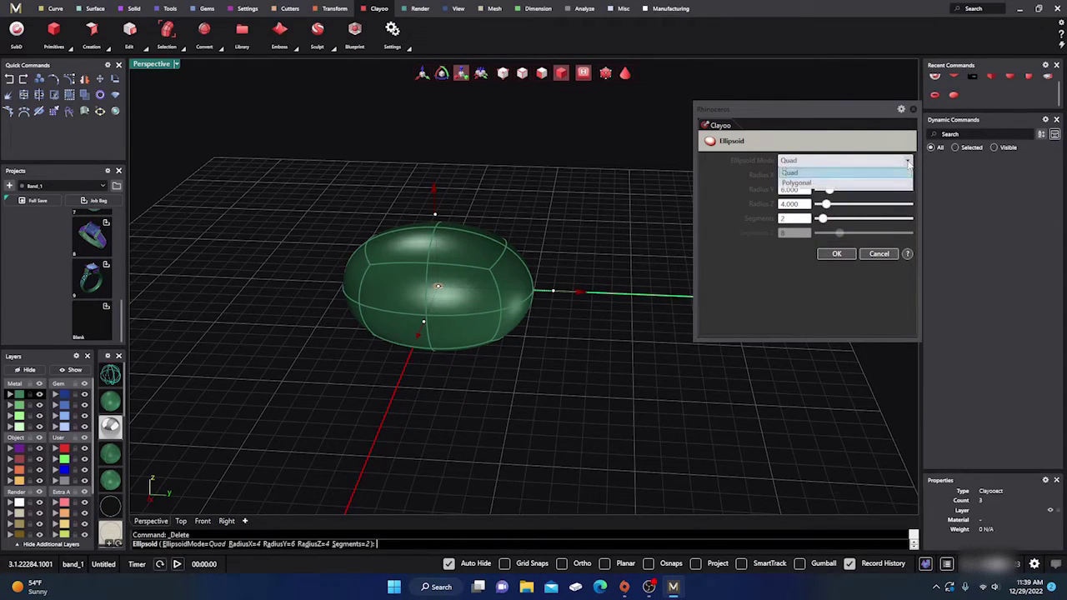
left_click(882, 184)
left_click(906, 162)
left_click(871, 174)
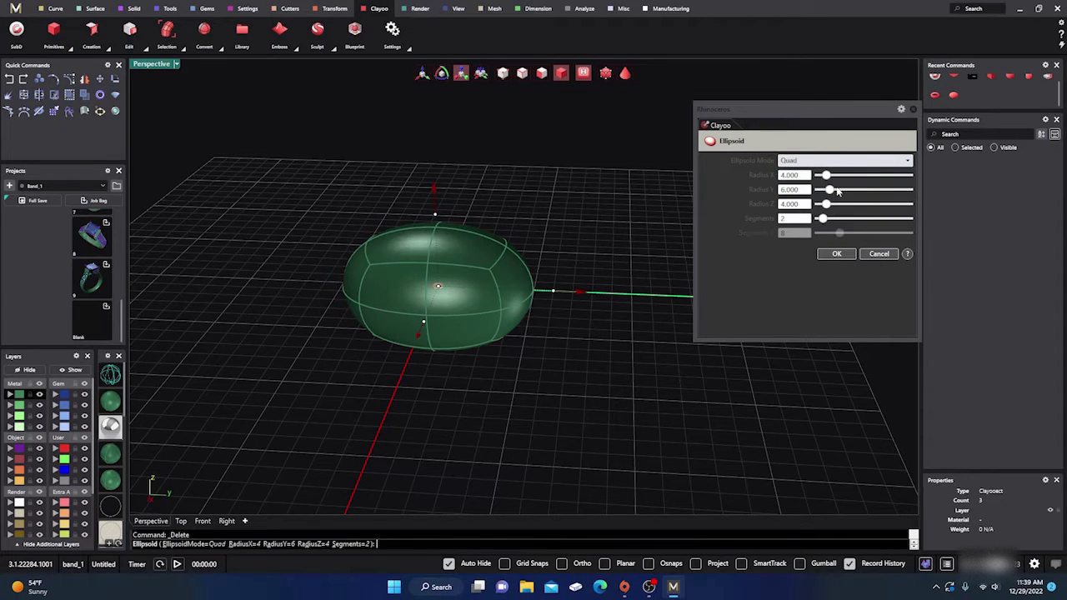
Create the ellipsoid with radii of about 13.006 in X, 9.106 in Y and 4.311 in Z, and 4 segments.
left_click_drag(828, 176, 828, 222)
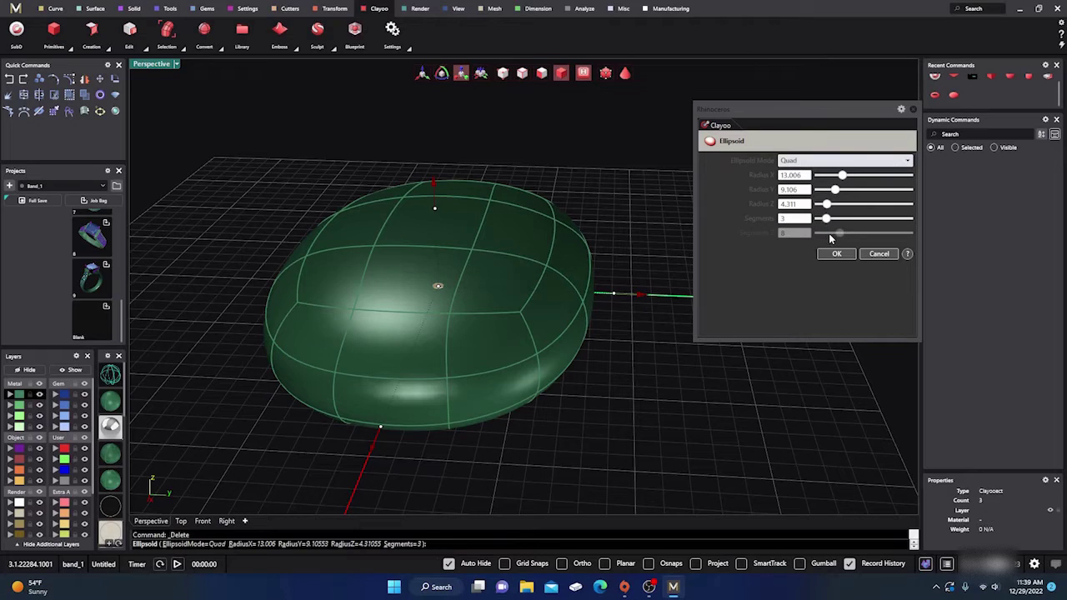
left_click_drag(826, 222, 831, 223)
left_click(834, 253)
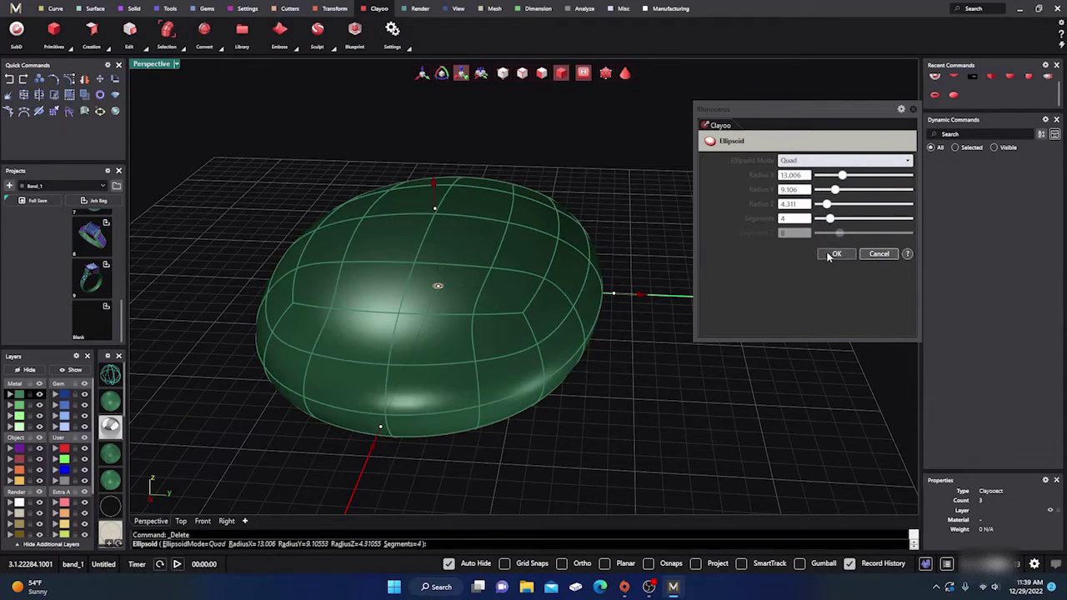
Select the lengthwise edges along the middle of the ellipsoid's top and move them down to form a groove.
right_click_drag(618, 211, 600, 245)
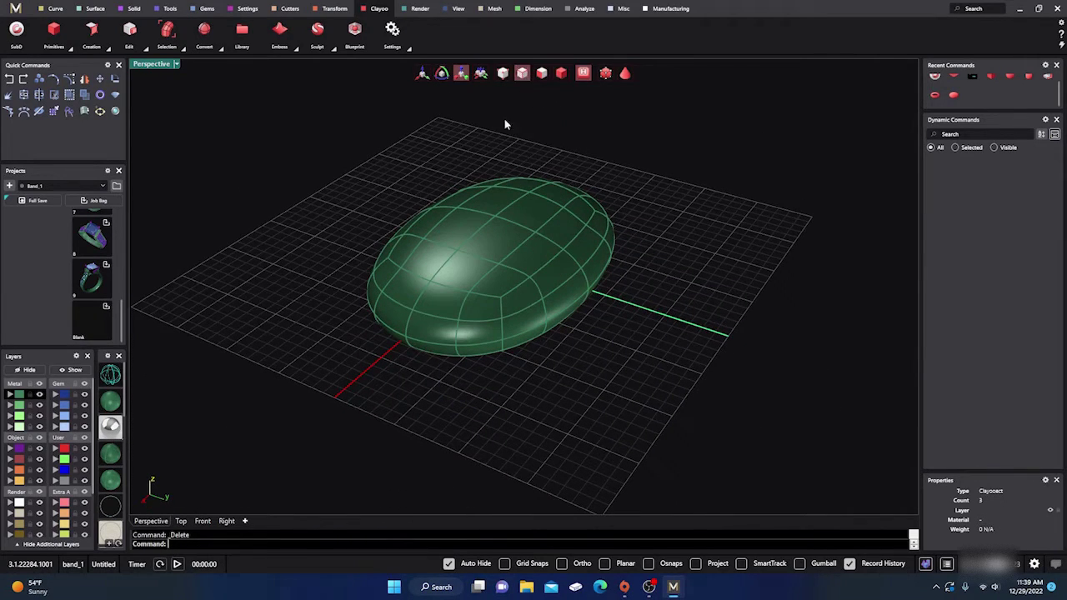
left_click(479, 231)
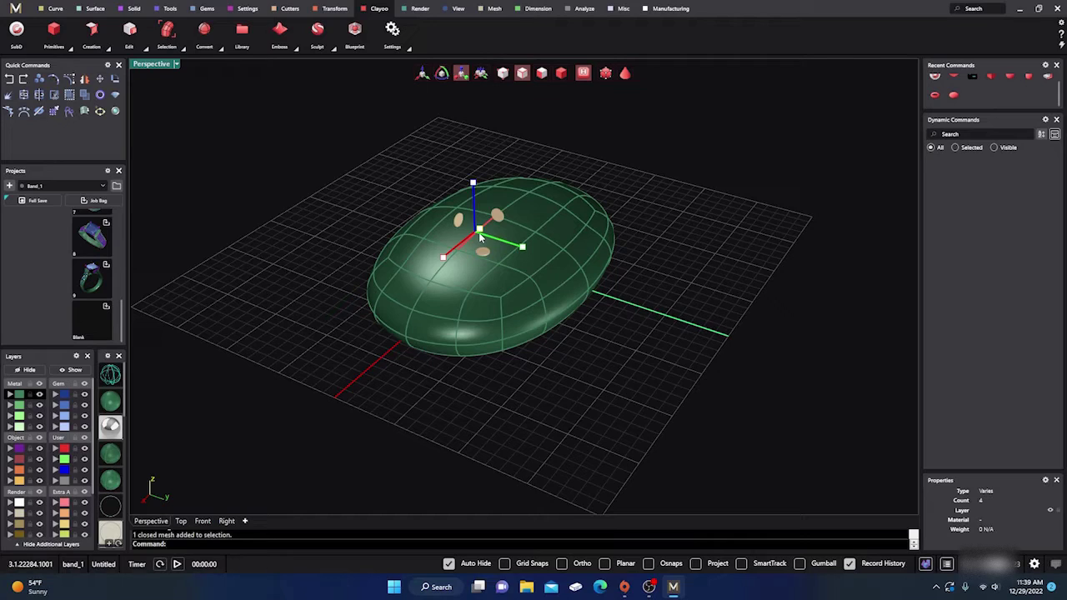
left_click(423, 72)
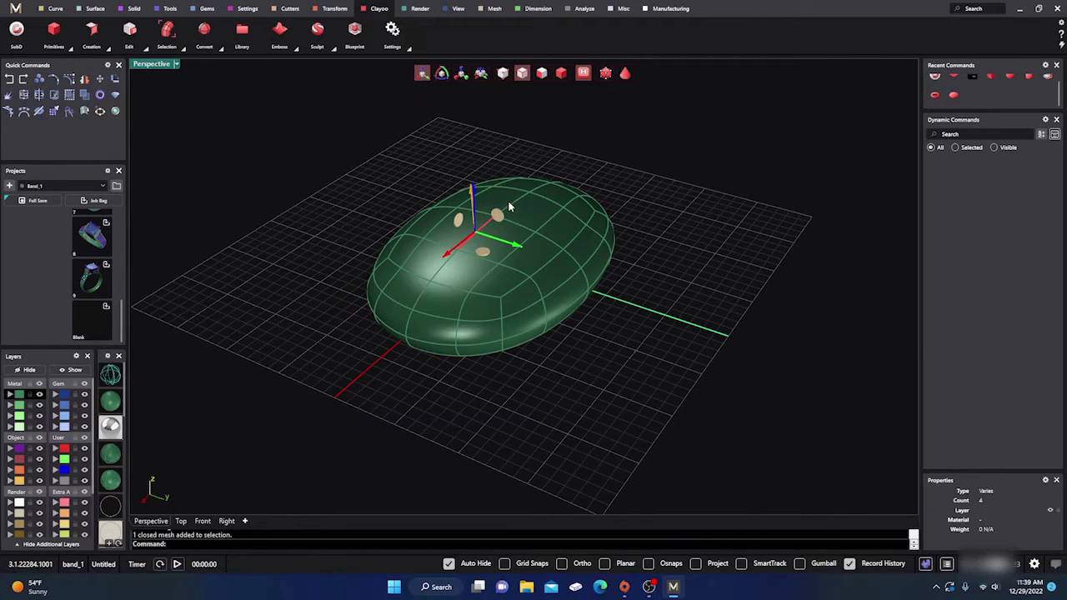
left_click(507, 200)
left_click(514, 209)
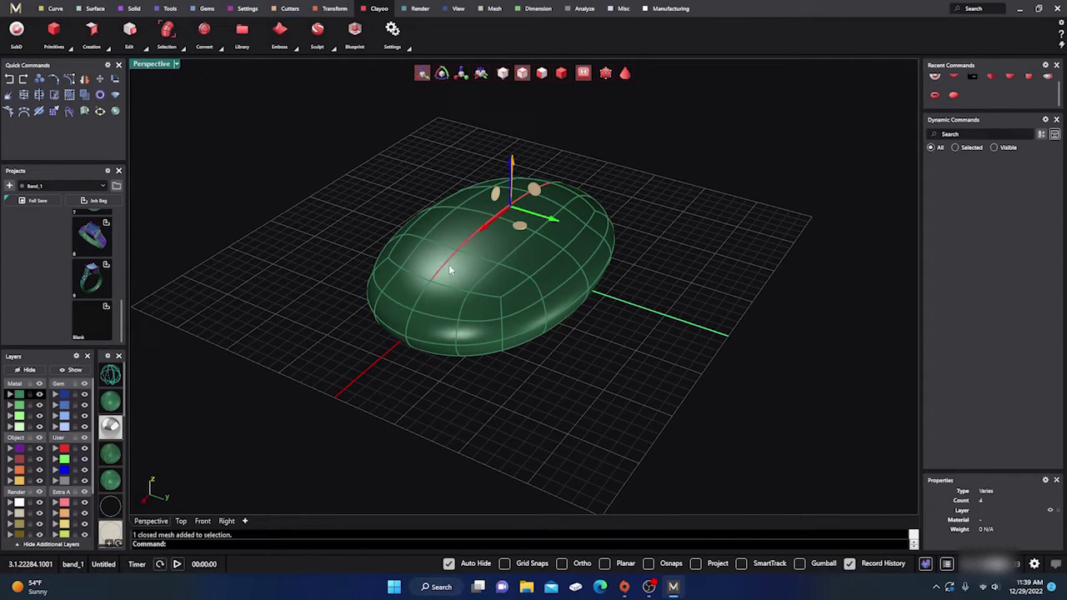
left_click(495, 218)
left_click_drag(495, 177, 471, 209)
right_click_drag(278, 205, 423, 236)
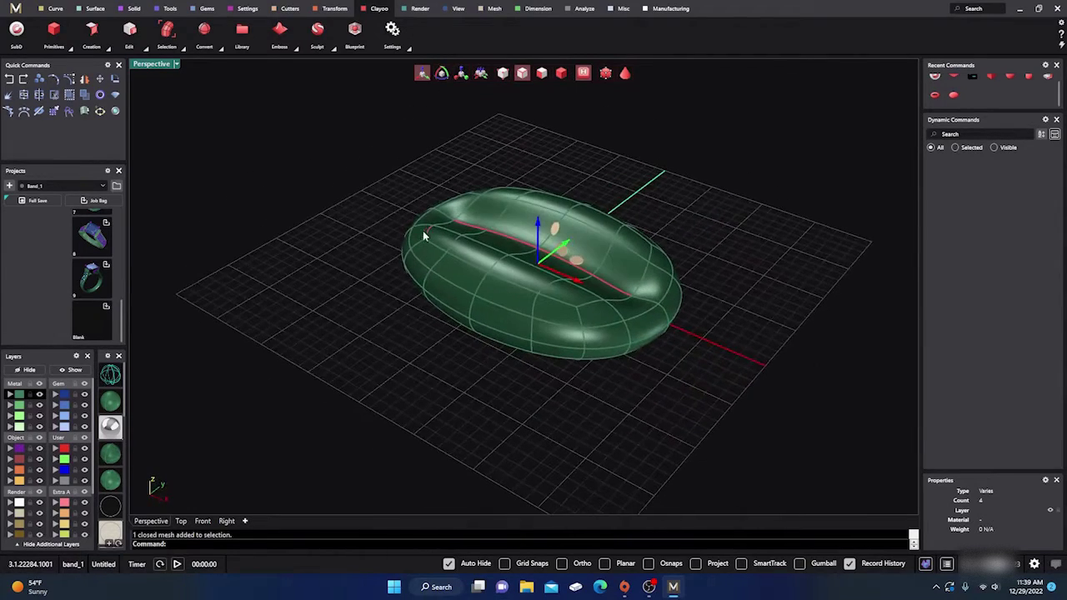
Select the grooved ellipsoid as a whole object and delete it.
left_click(561, 73)
left_click(563, 245)
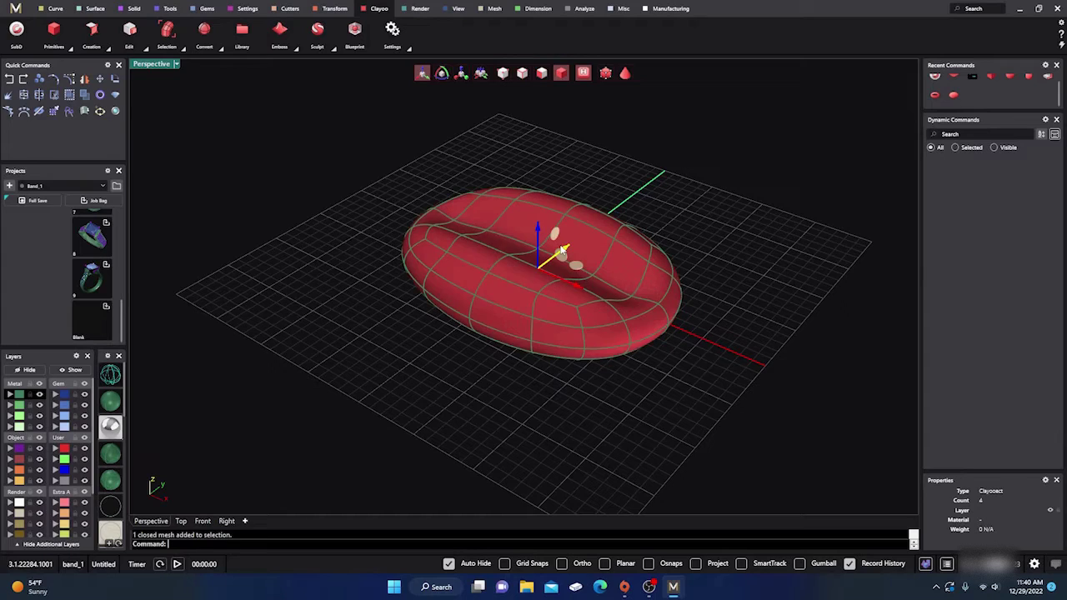
key("Delete")
left_click(53, 30)
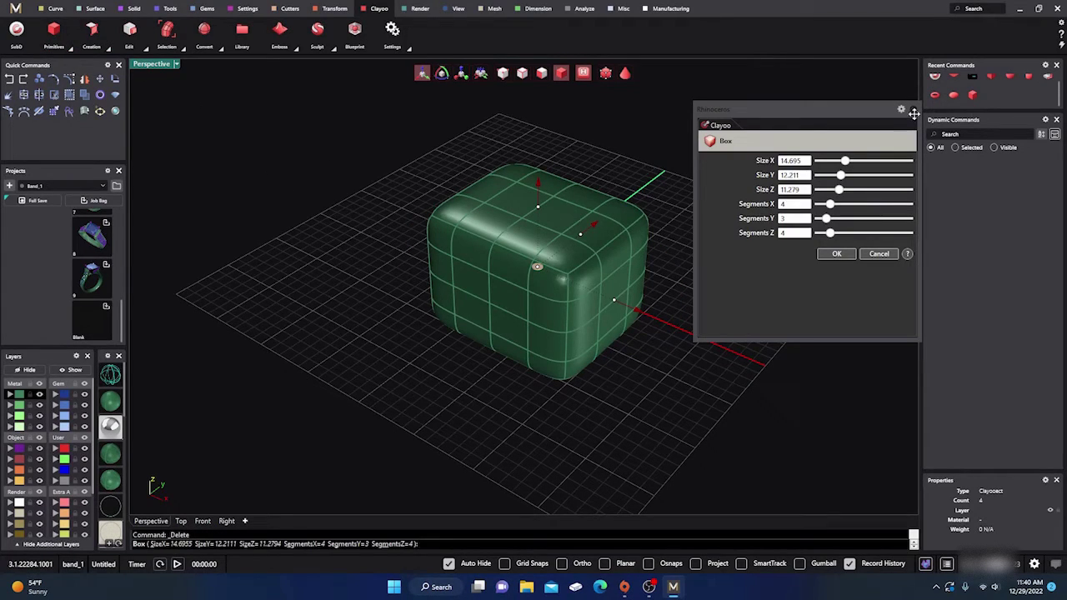
left_click(880, 253)
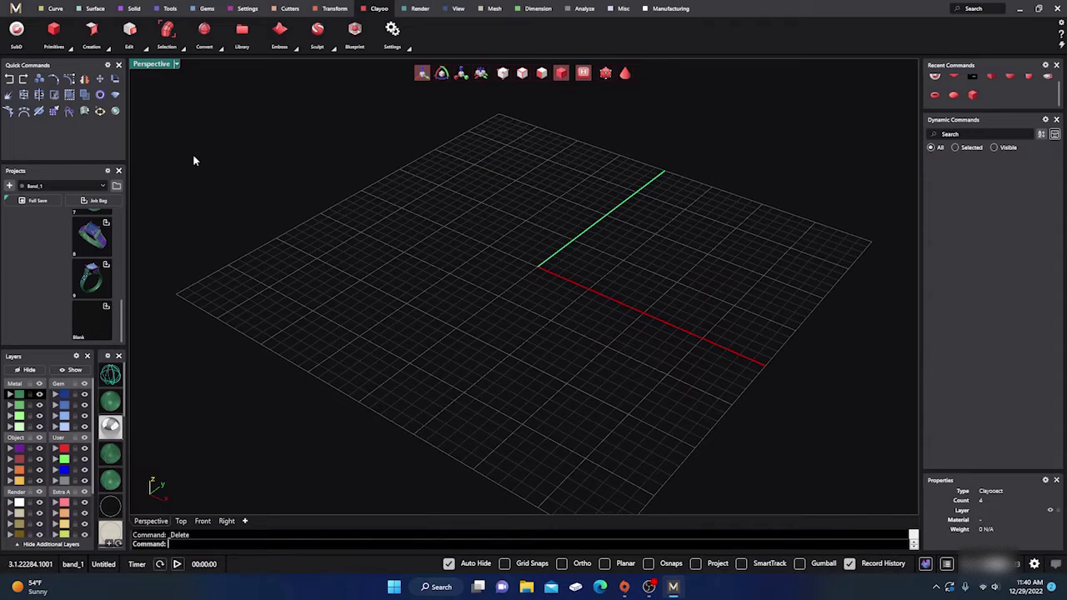
left_click(70, 50)
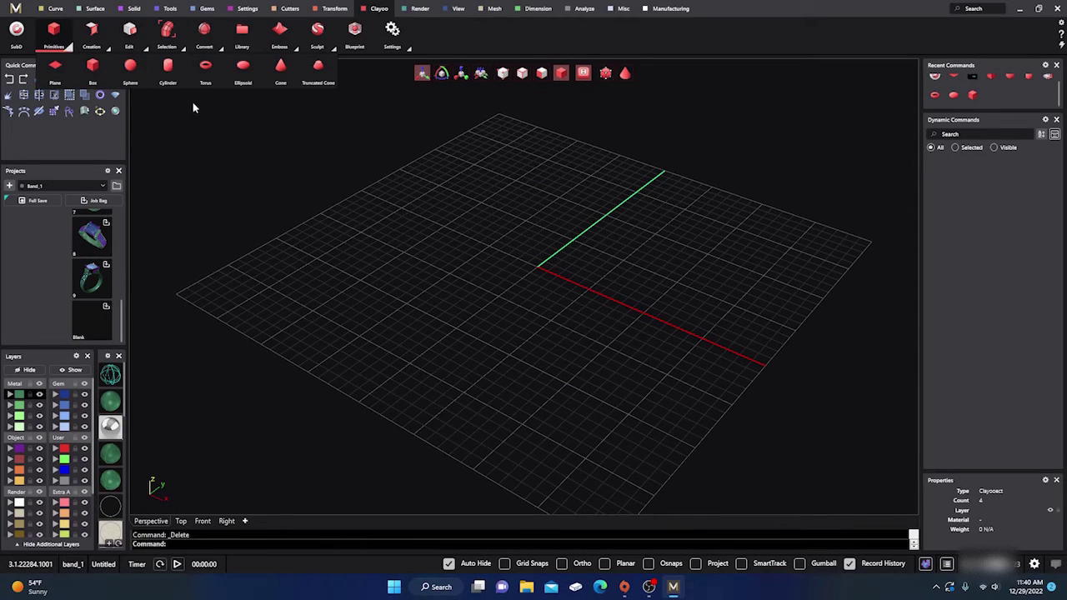
left_click(245, 73)
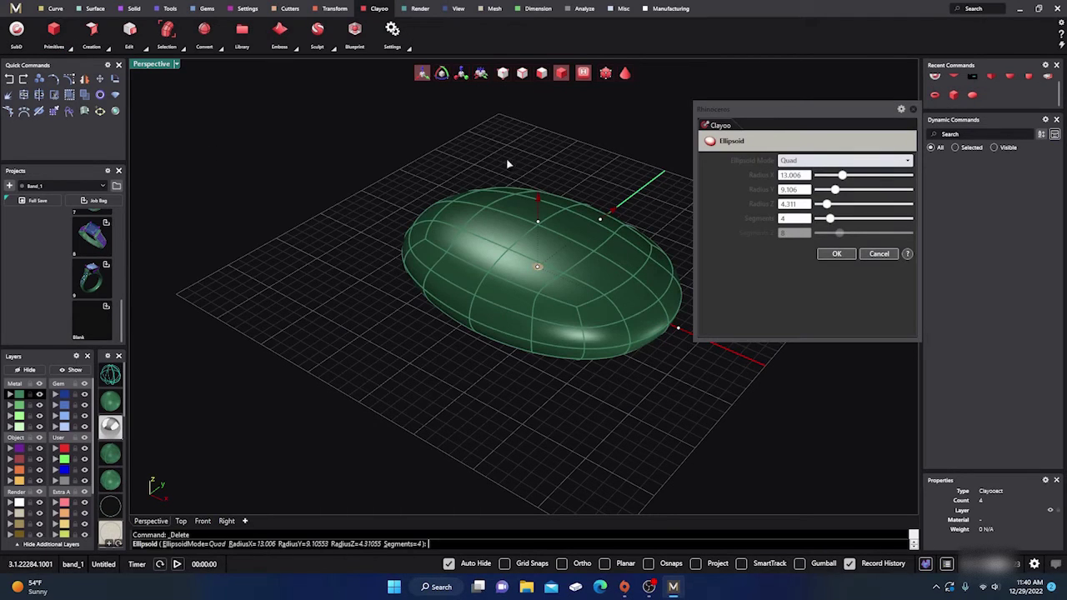
left_click(869, 257)
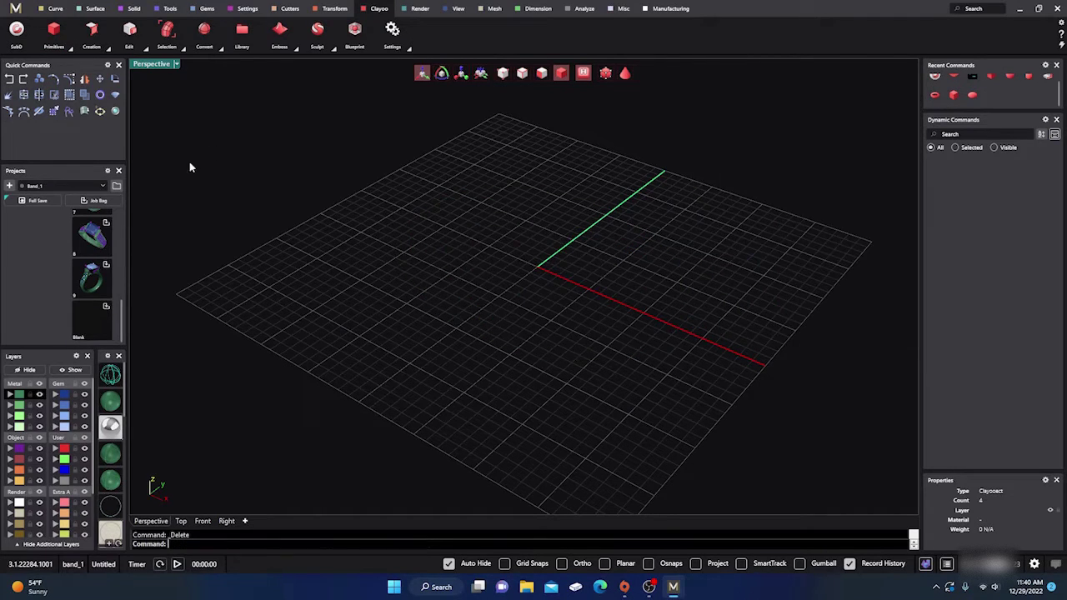
Create a Clayoo cone with radius about 7.106, height about 13.59, 10 segments, 7 Z segments and no cap.
left_click(71, 48)
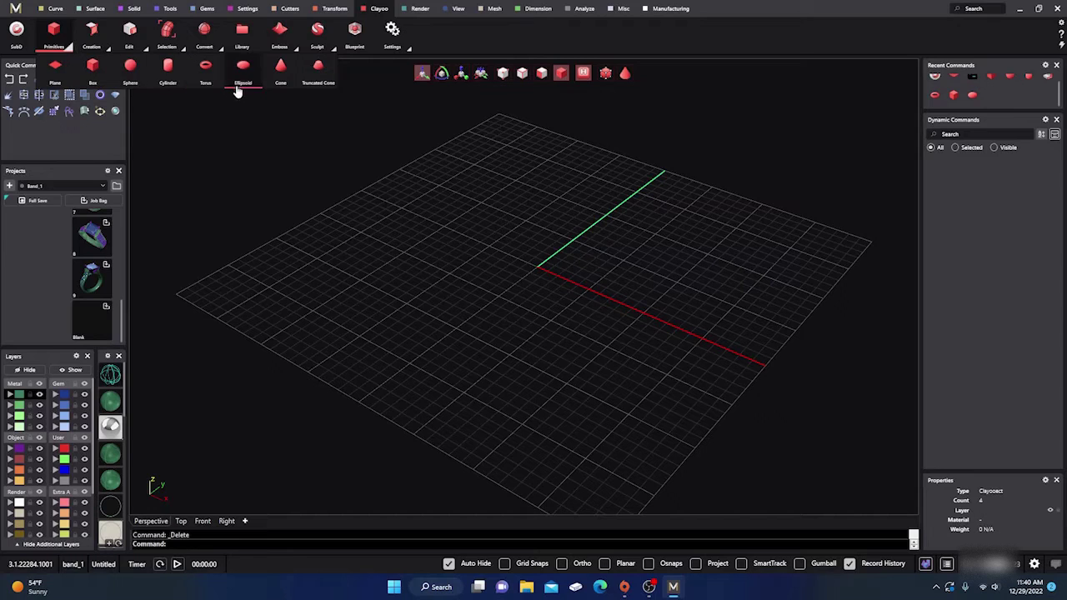
left_click(284, 75)
right_click_drag(355, 213, 442, 275)
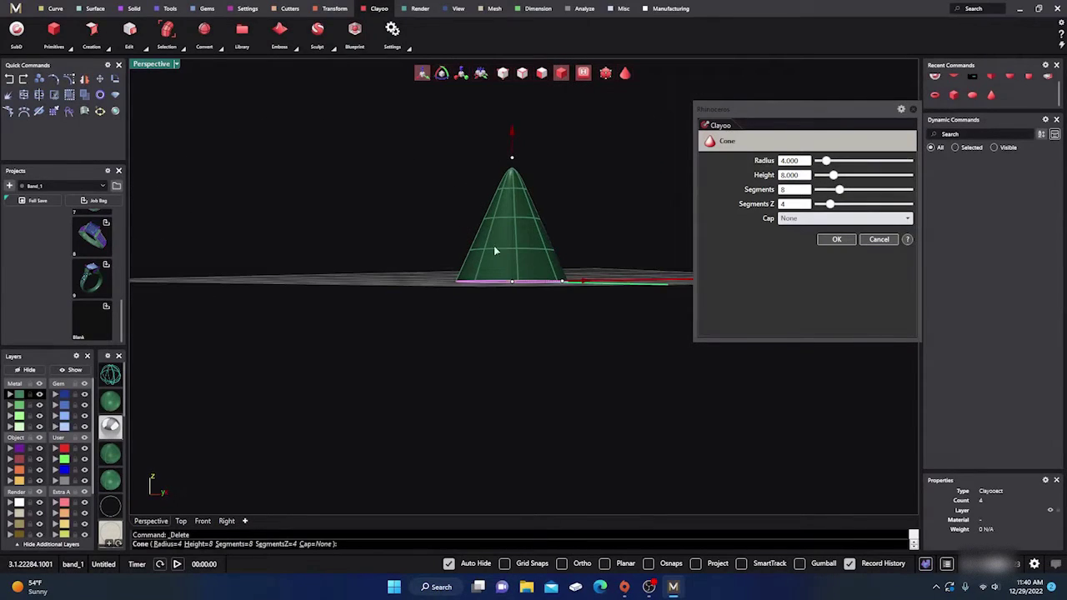
left_click_drag(829, 165, 842, 206)
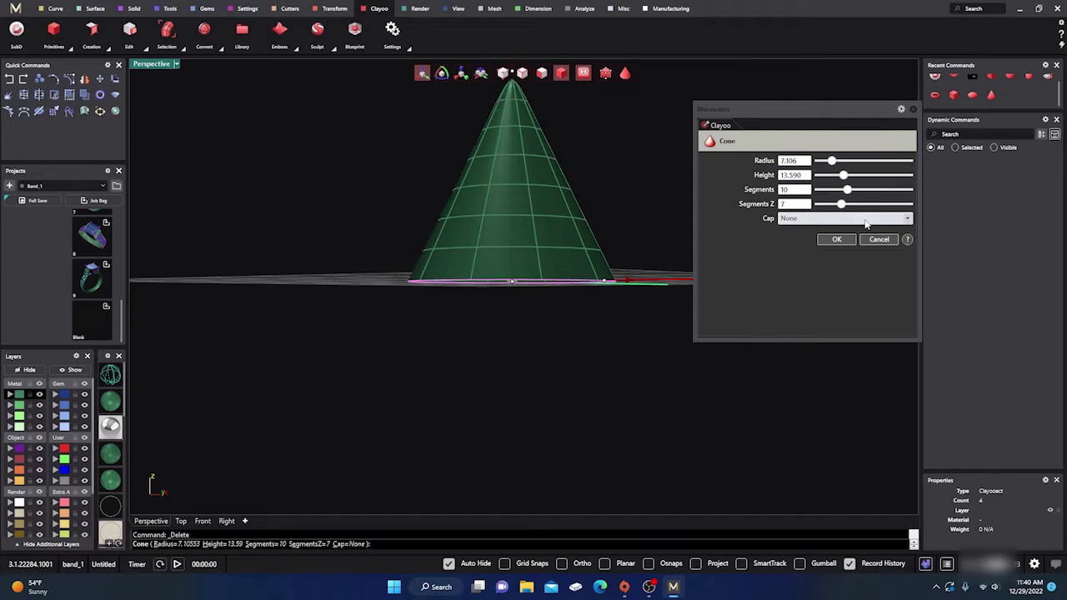
left_click(906, 220)
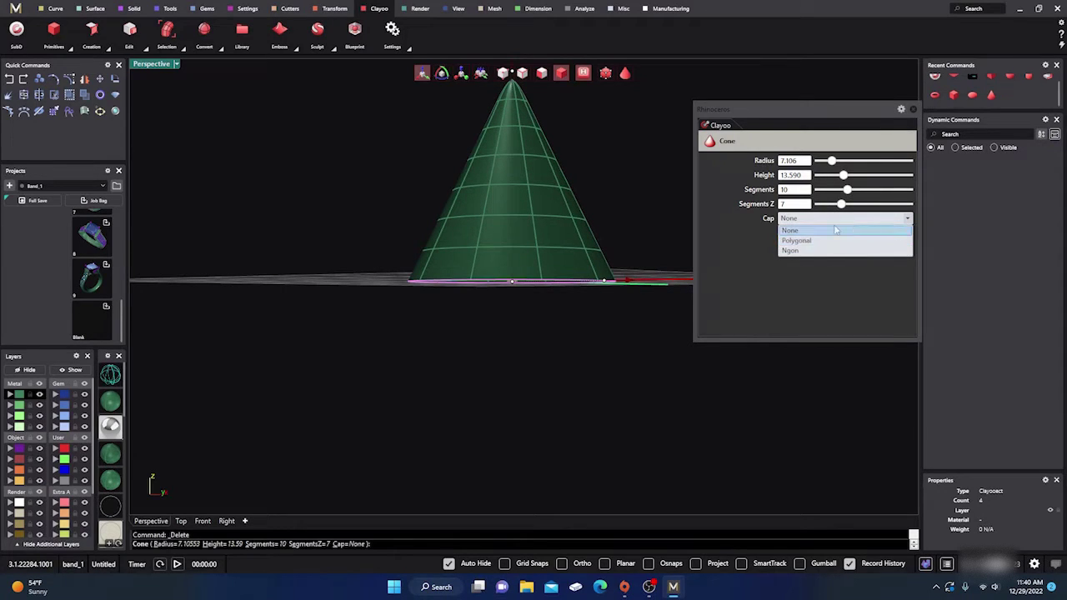
left_click(731, 265)
left_click(837, 240)
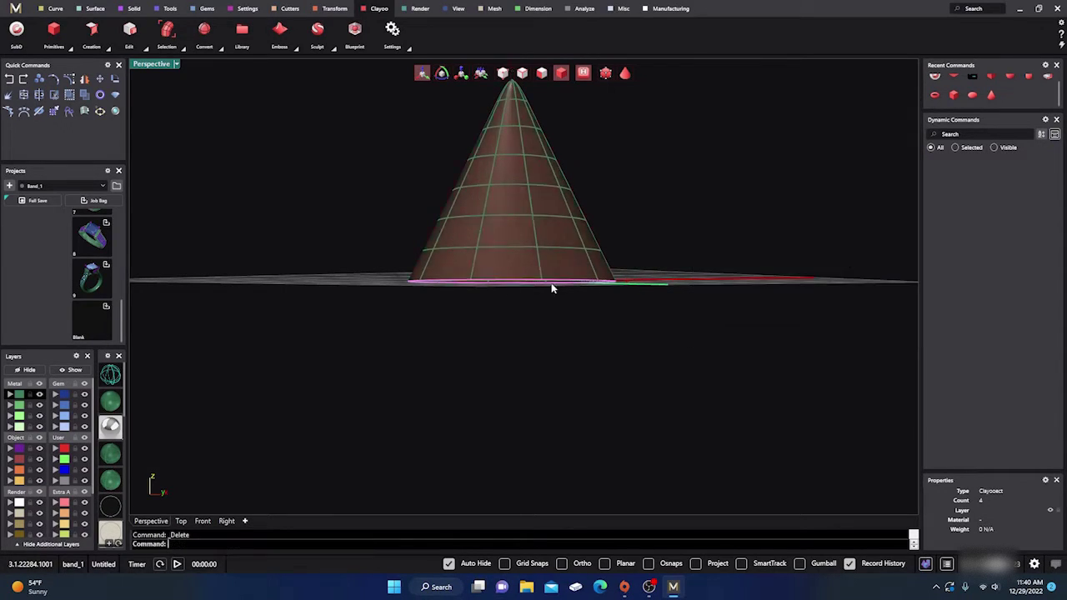
Shell the cone with a distance of about 1.674 in Regular shell mode.
right_click_drag(348, 259, 361, 243)
right_click_drag(349, 282, 368, 244)
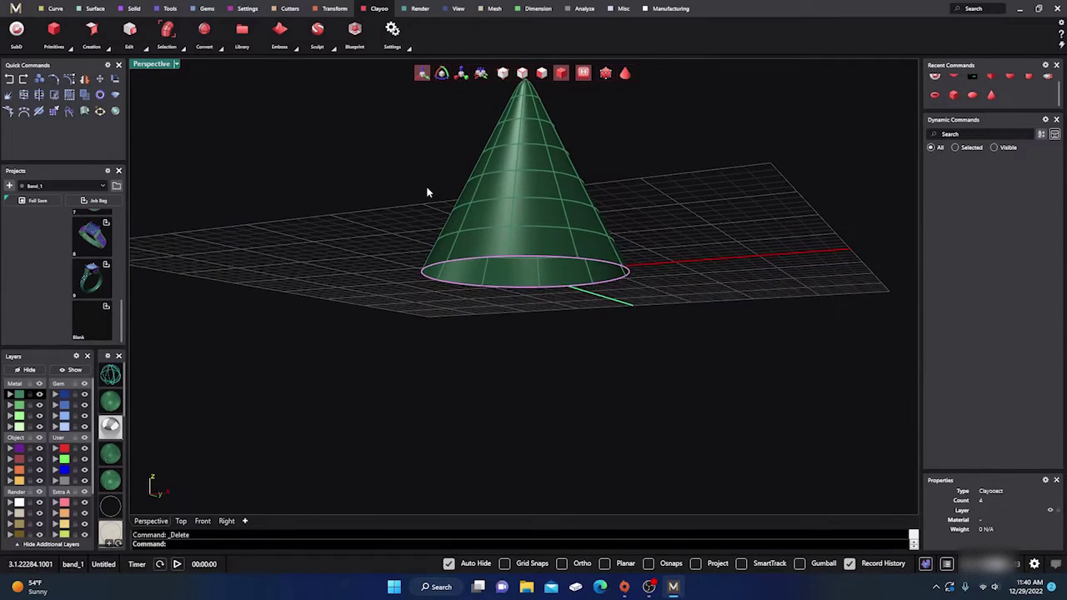
right_click_drag(443, 192, 398, 234)
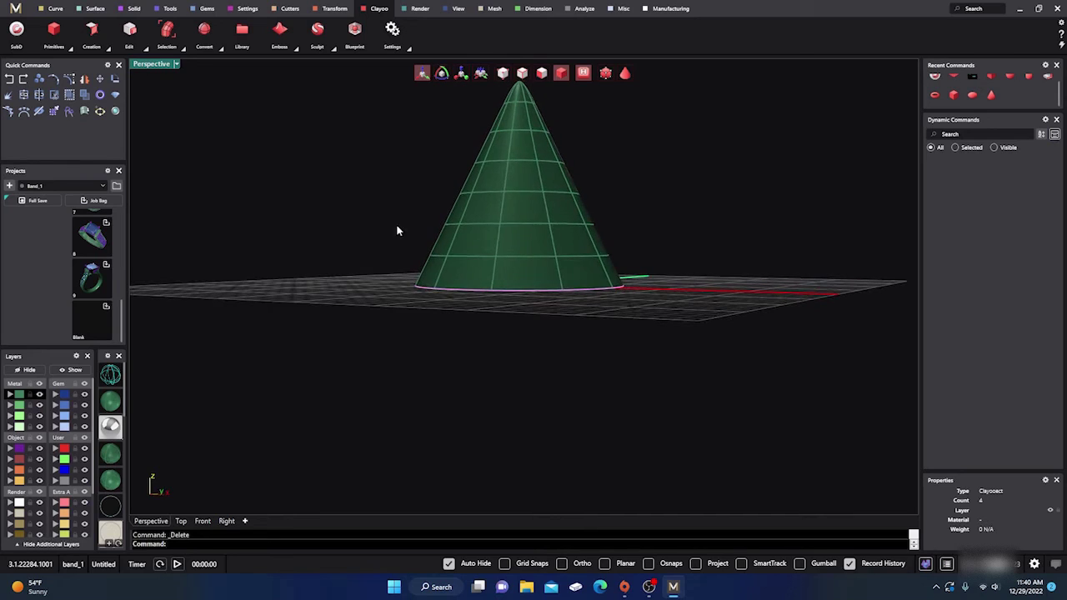
left_click(144, 51)
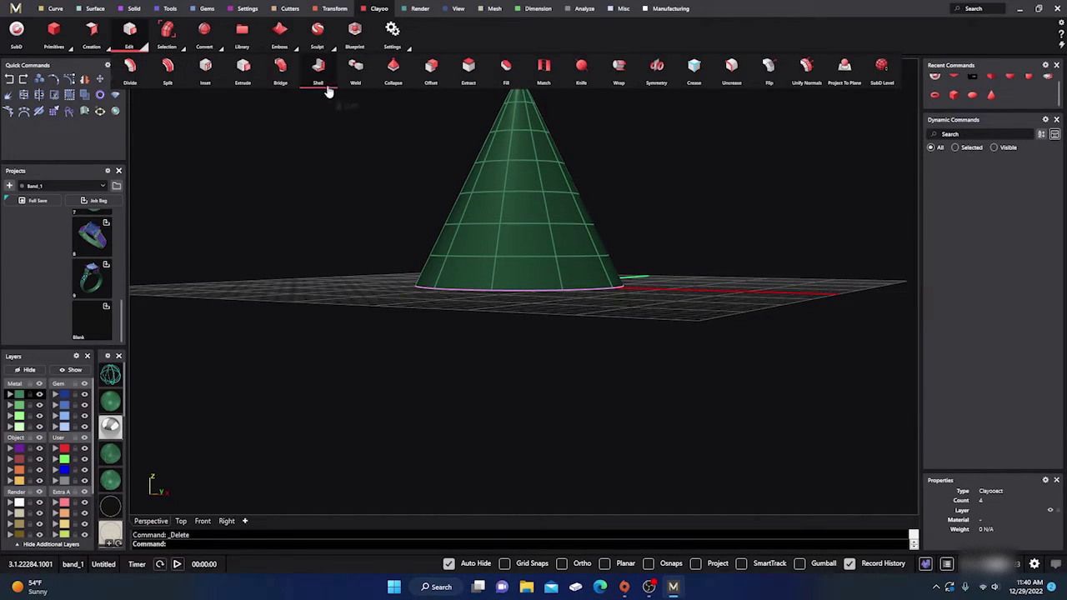
left_click(320, 74)
right_click_drag(369, 312, 380, 289)
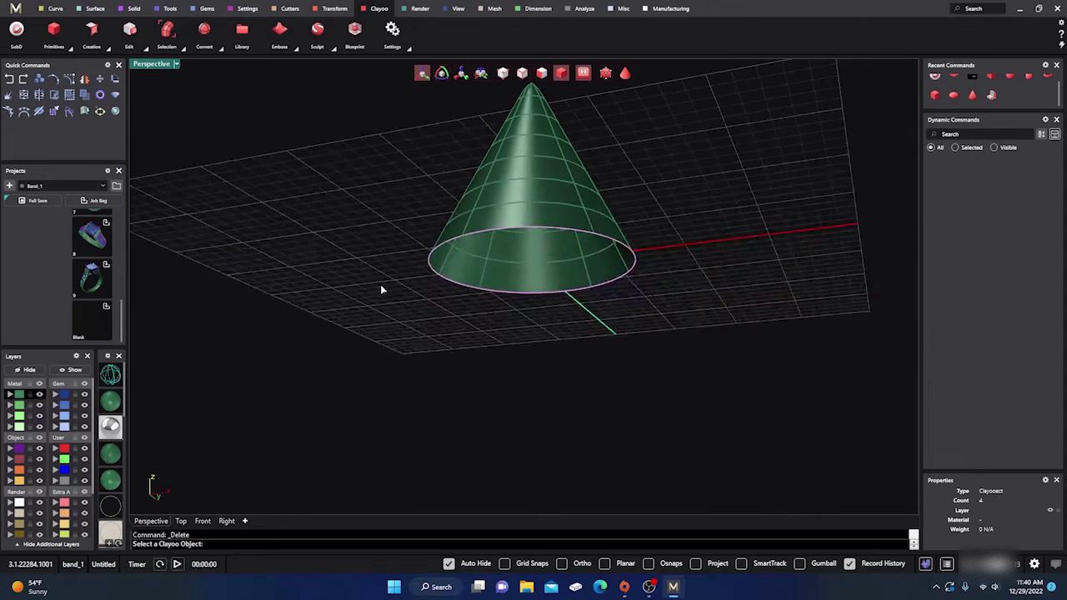
left_click(520, 205)
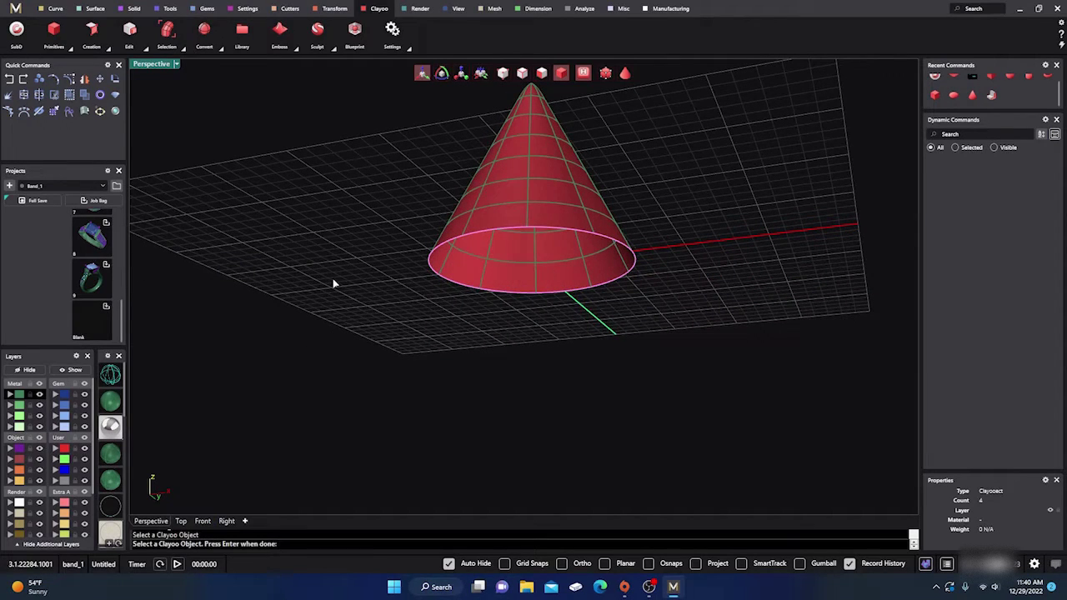
key("Return")
right_click_drag(328, 320, 338, 278)
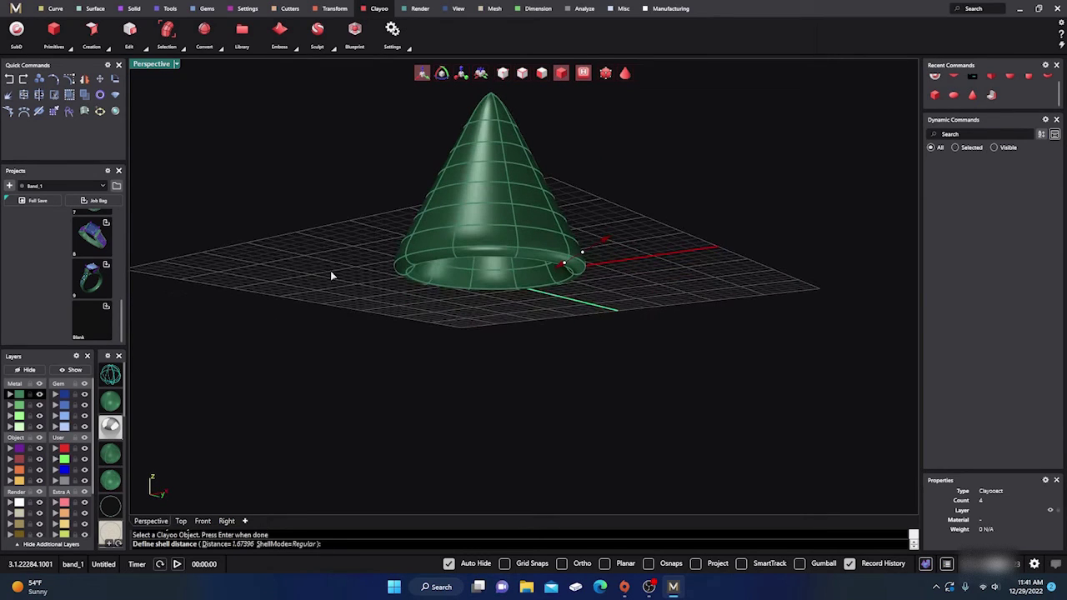
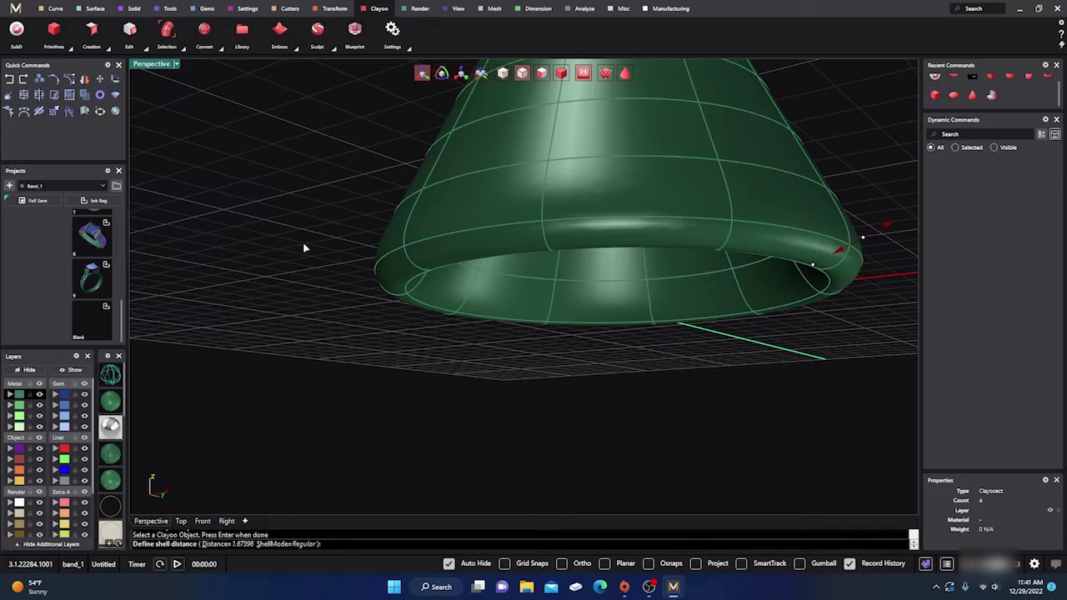
key("Return")
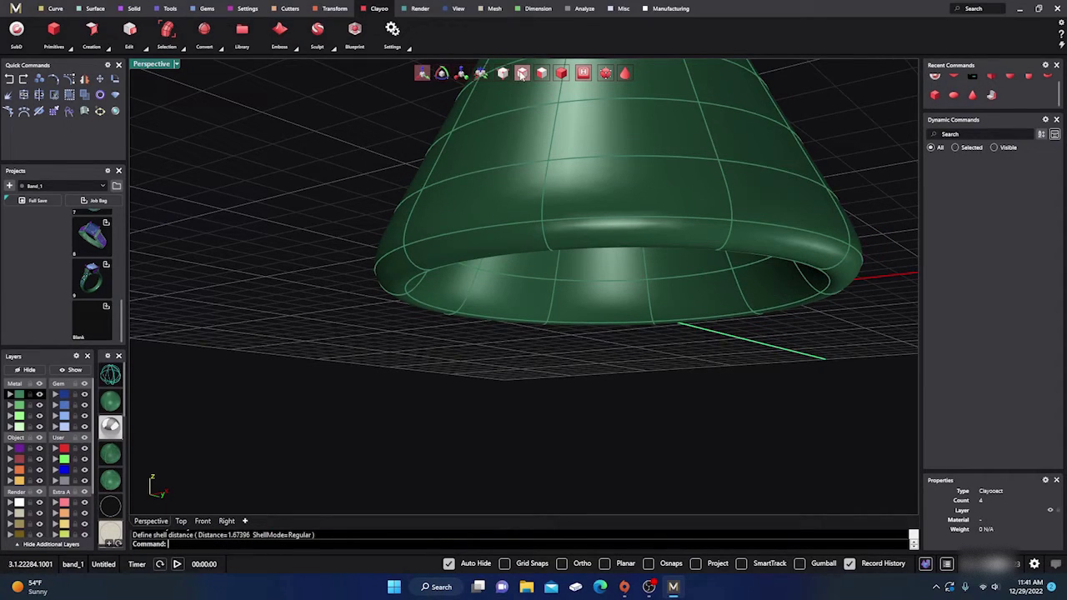
Select the full outer edge loop at the shelled cone's base and crease it.
left_click(453, 236)
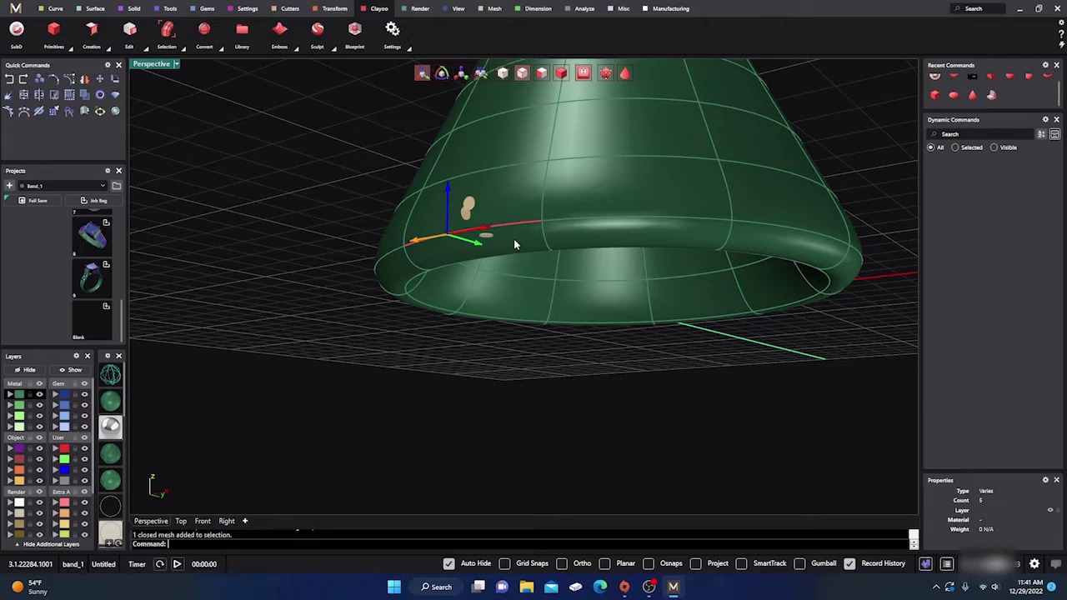
double_click(571, 221)
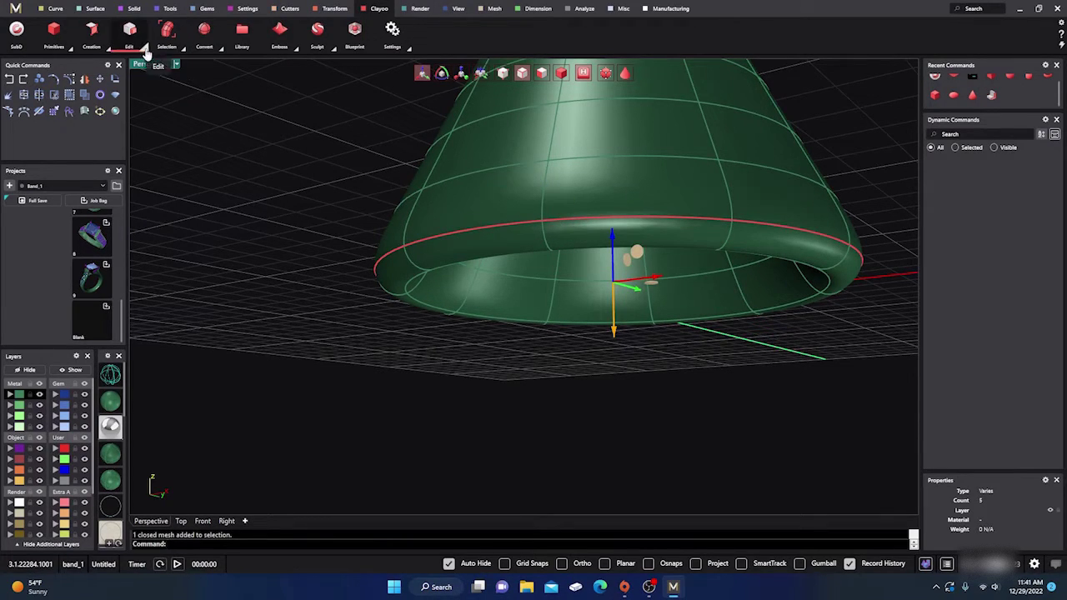
left_click(144, 49)
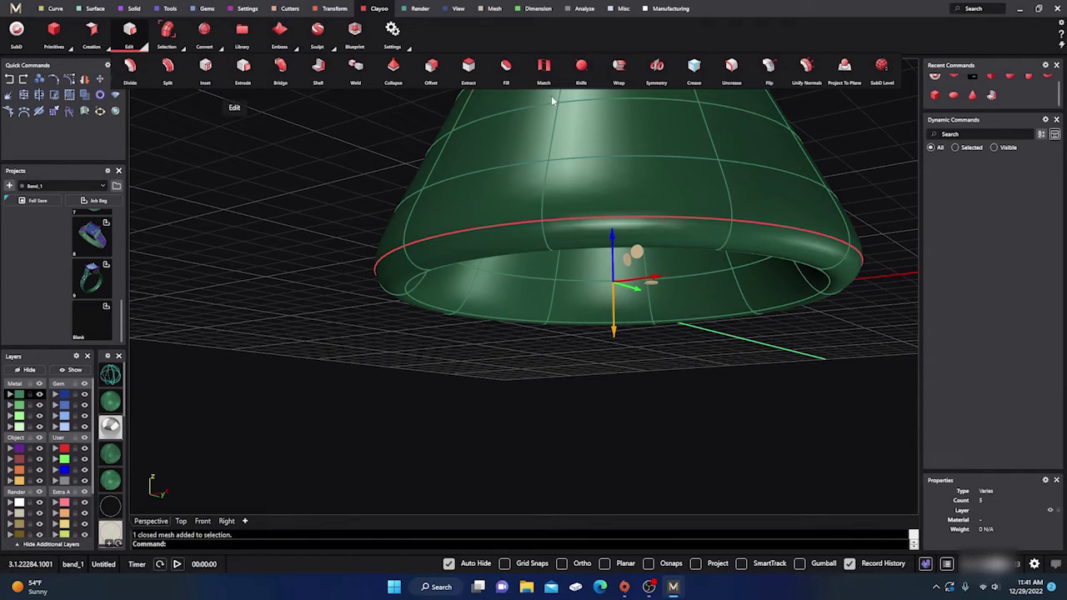
left_click(694, 70)
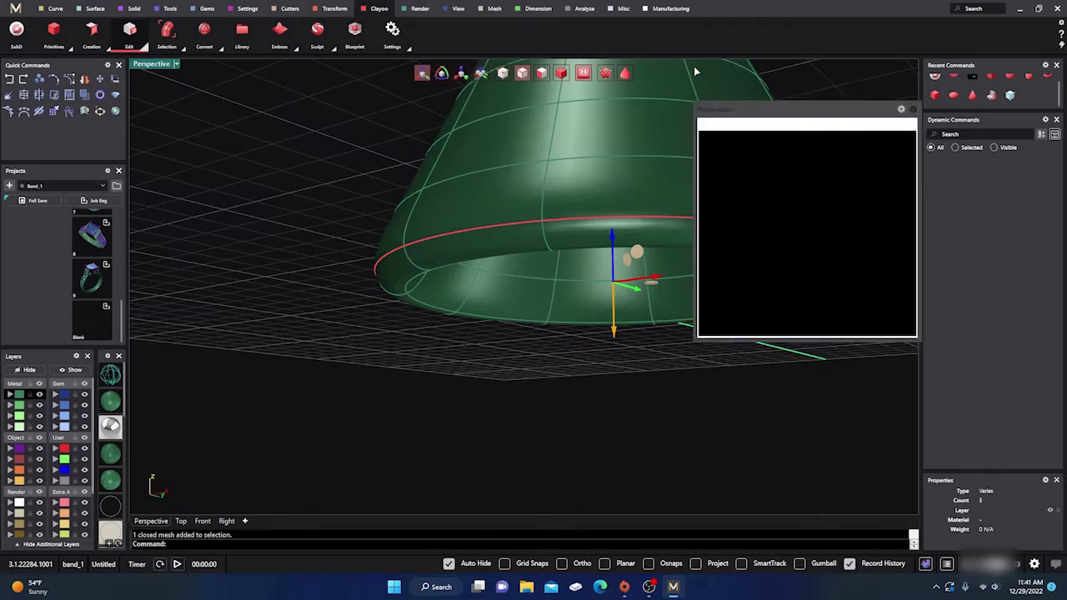
right_click_drag(399, 317, 325, 315)
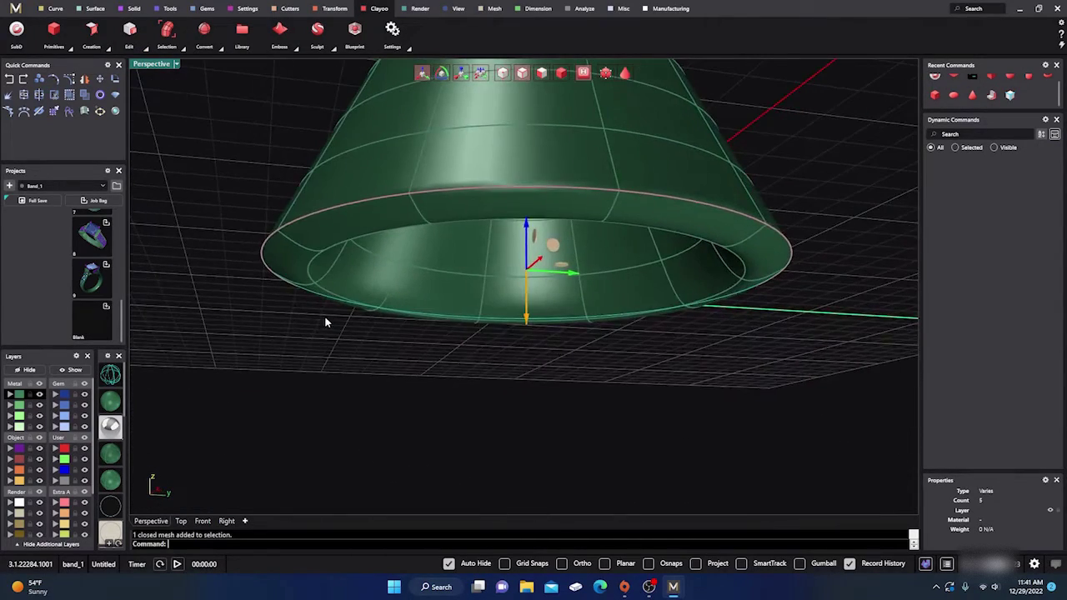
left_click(325, 320)
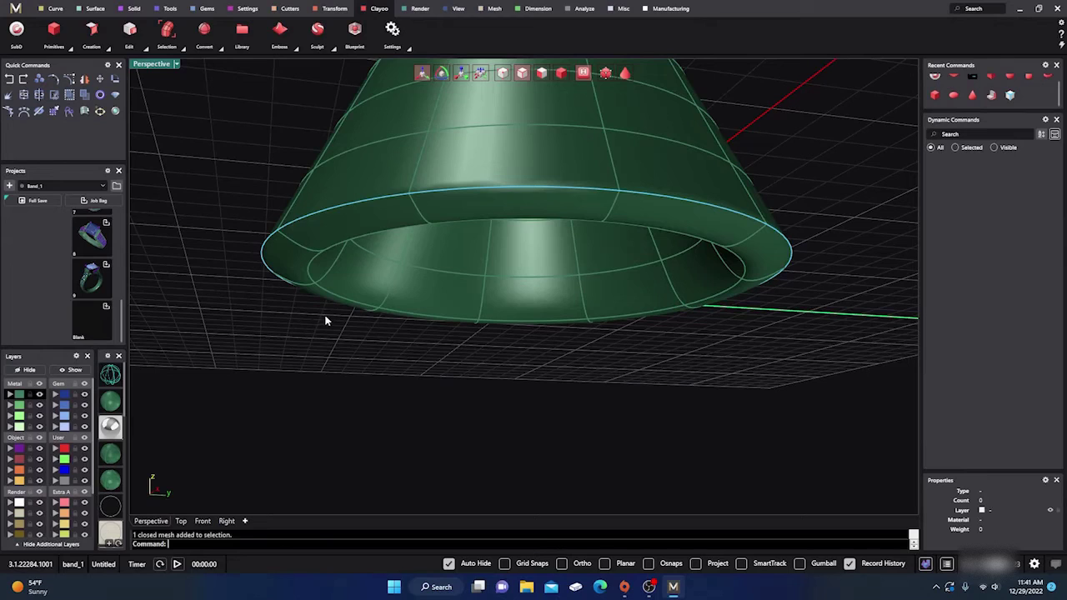
Select the full inner edge loop of the base opening and crease it.
left_click(310, 271)
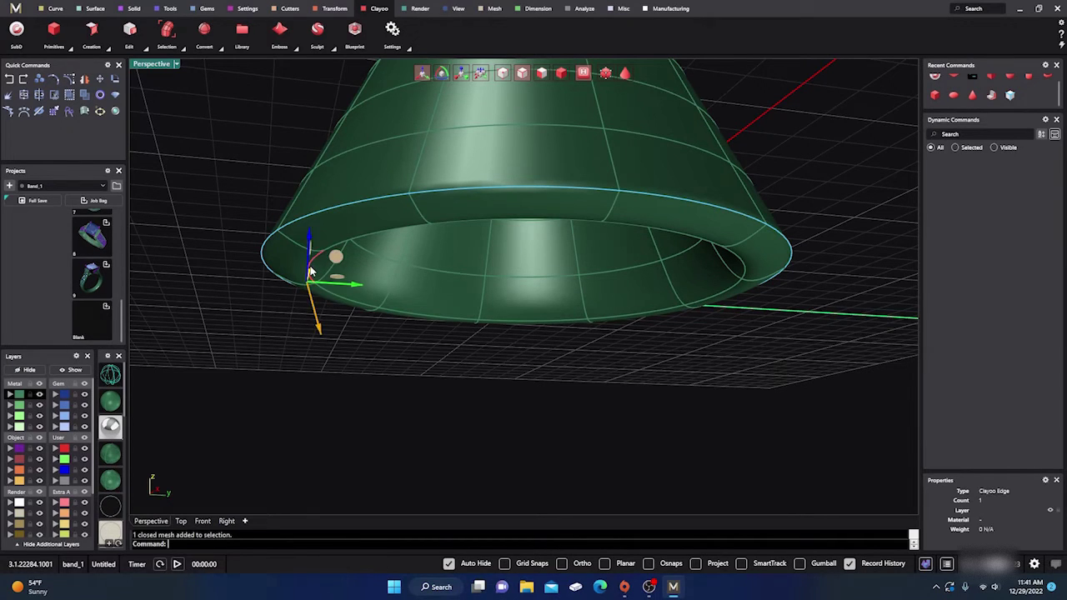
left_click(364, 239)
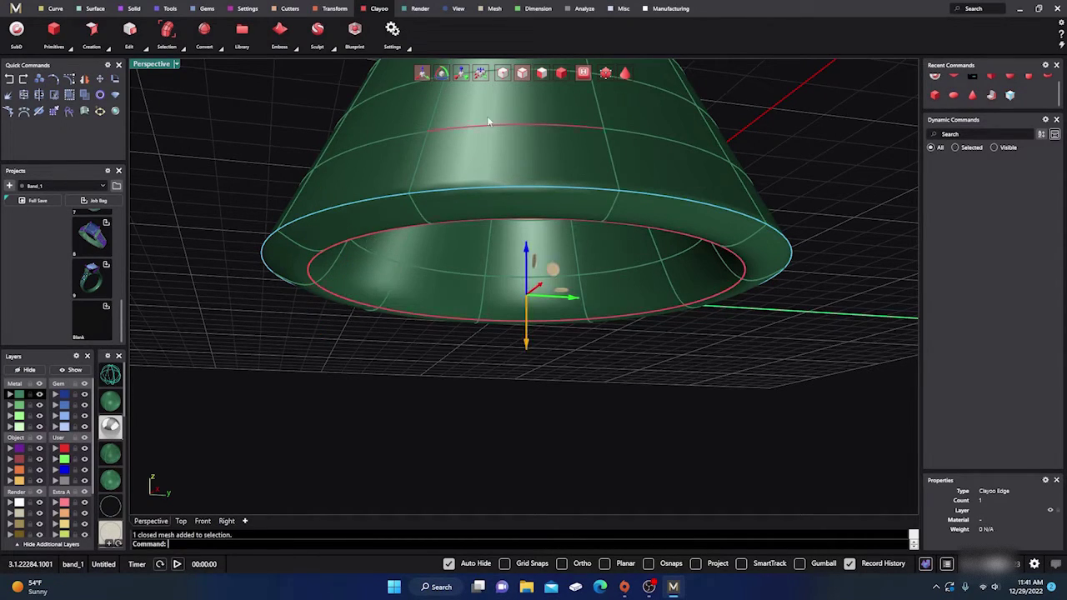
left_click(144, 46)
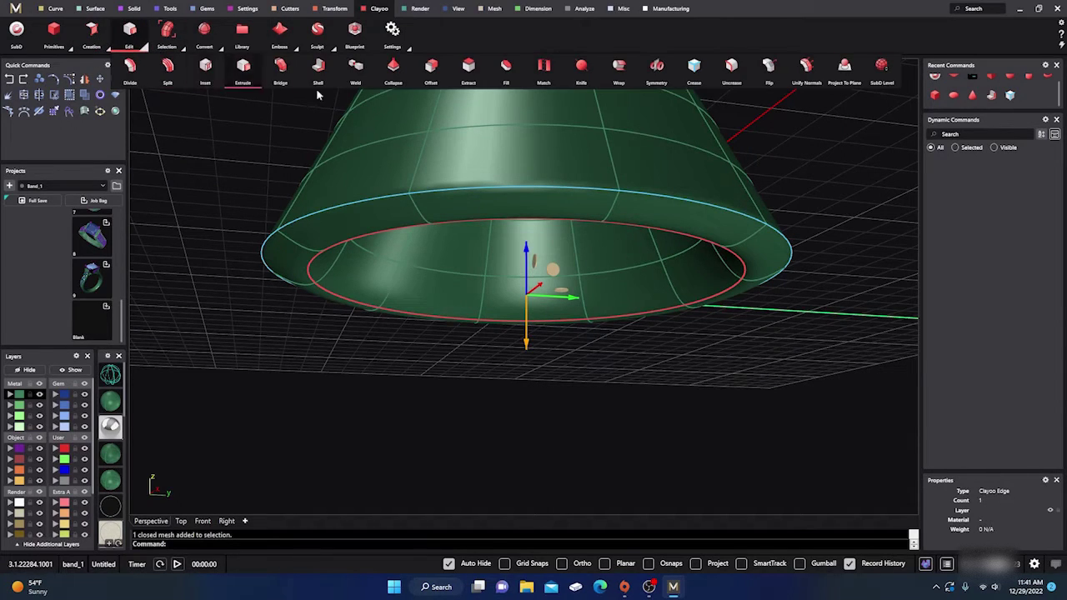
left_click(696, 75)
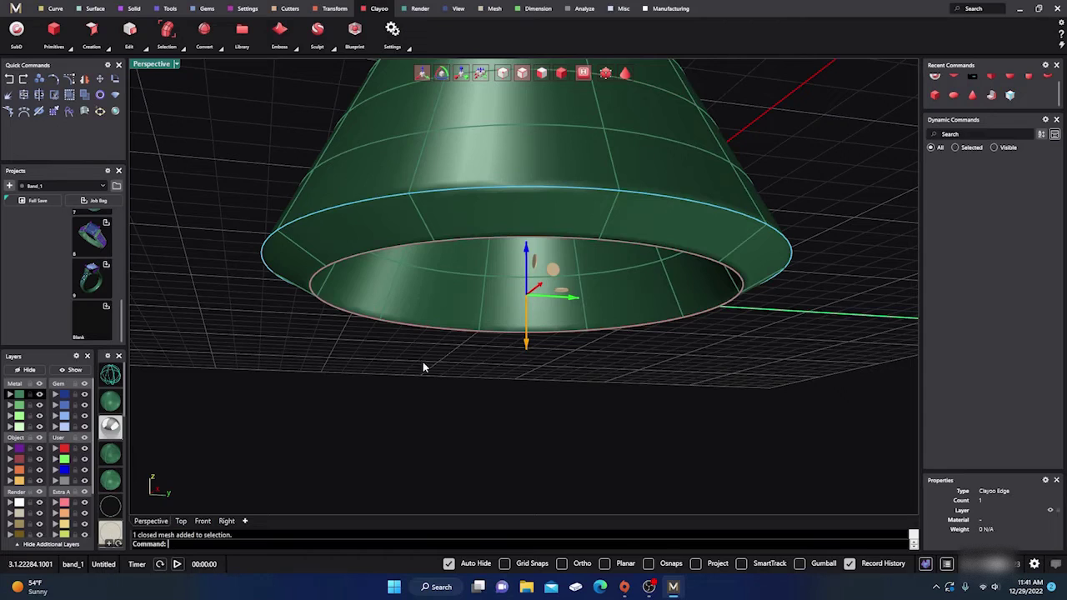
Move the inner base edge loop slightly down along Z and switch the manipulator to scaling.
right_click_drag(423, 363, 406, 381)
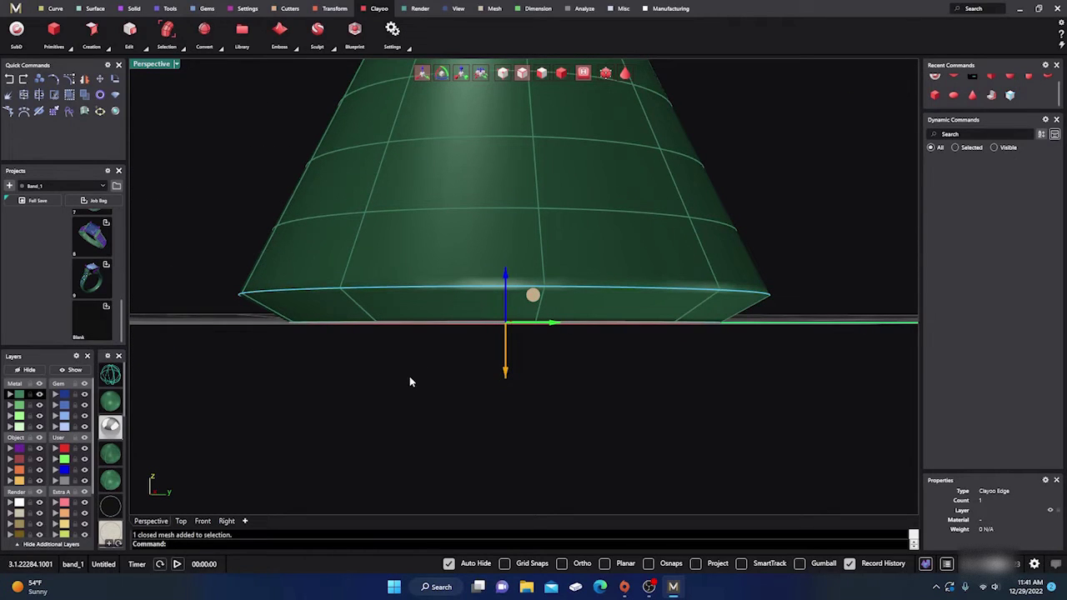
mouse_move(505, 278)
left_mouse_down()
mouse_move(517, 218)
mouse_move(510, 292)
mouse_move(517, 250)
mouse_move(513, 280)
left_mouse_up()
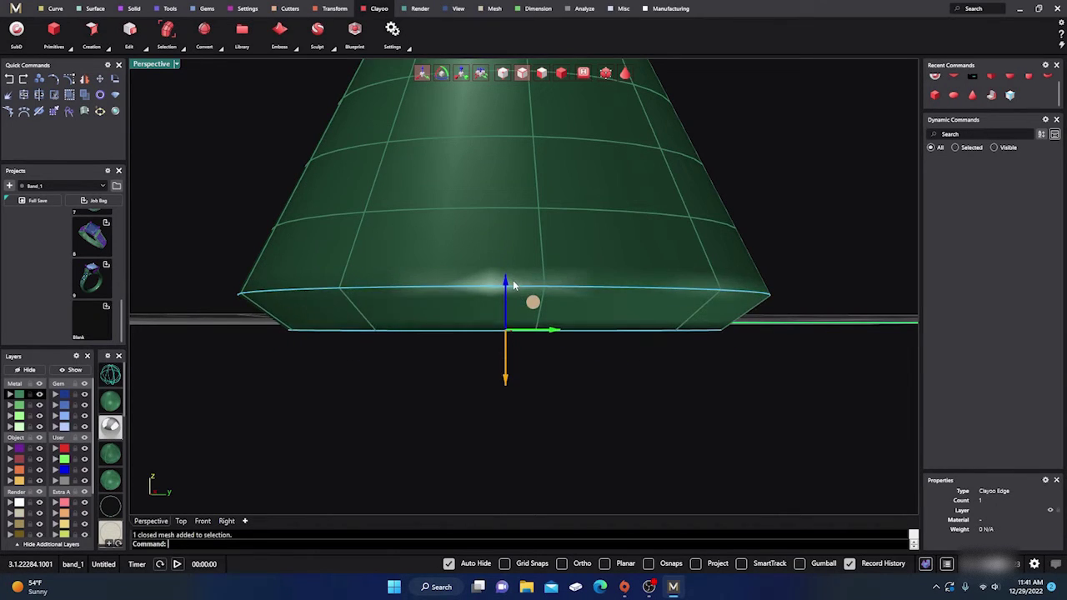
right_click_drag(496, 388, 575, 442)
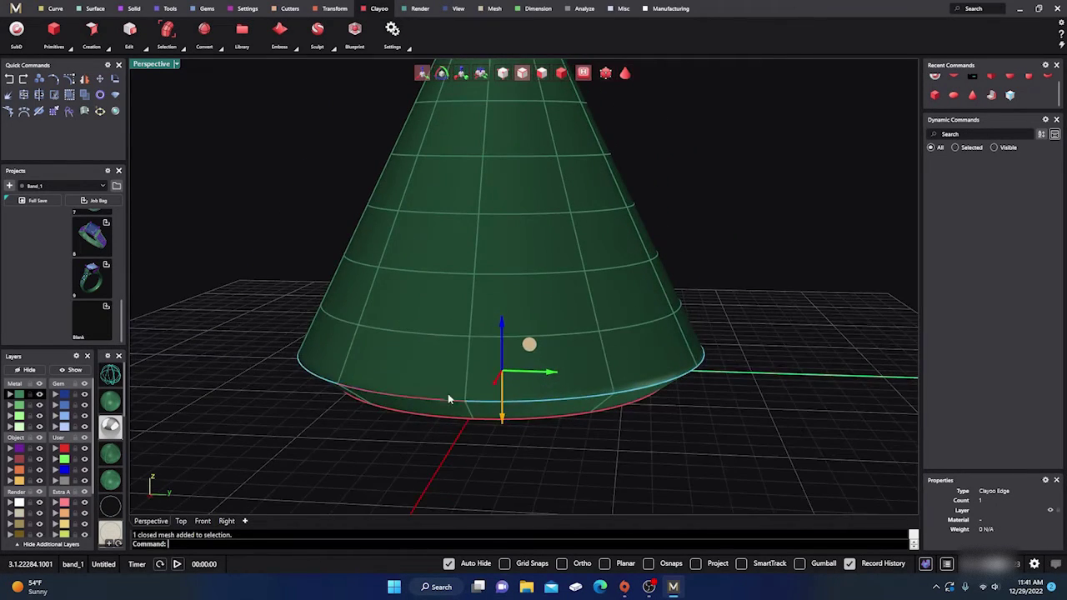
left_click(461, 74)
left_click(446, 210)
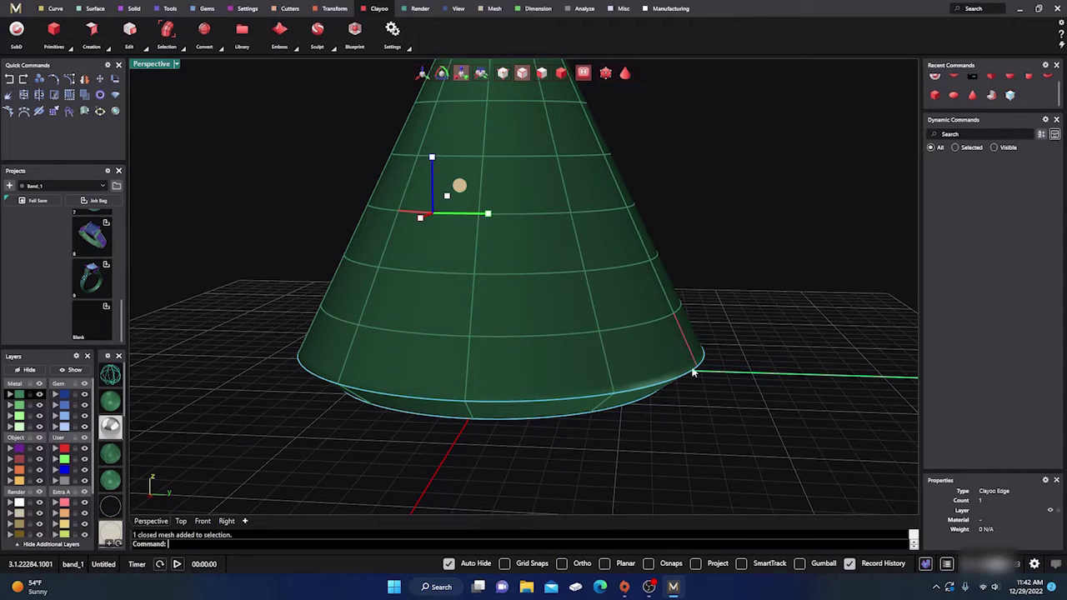
right_click_drag(626, 441, 594, 436)
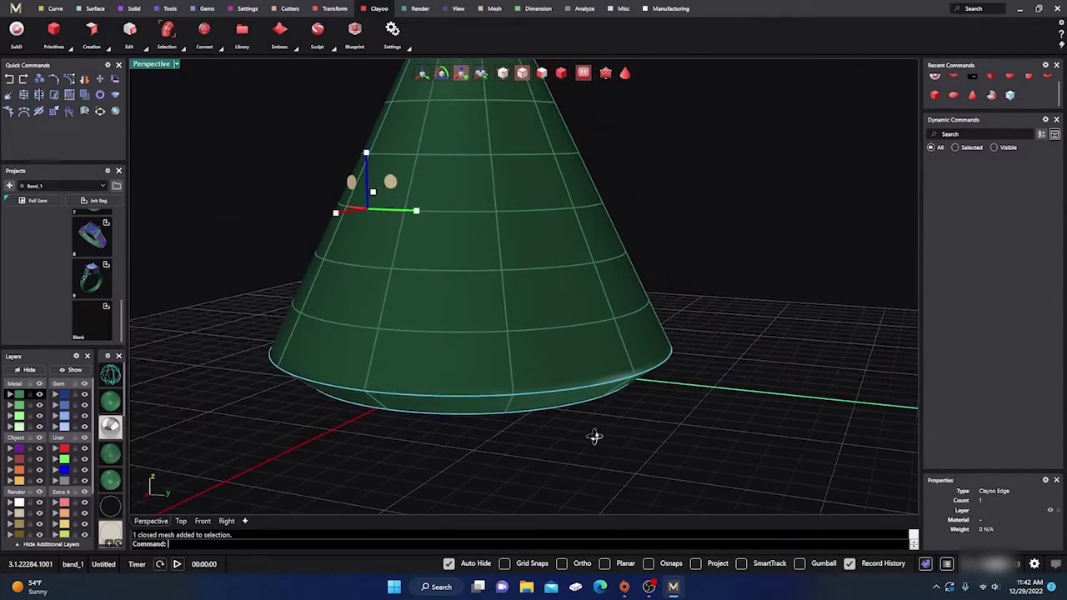
left_click(463, 210)
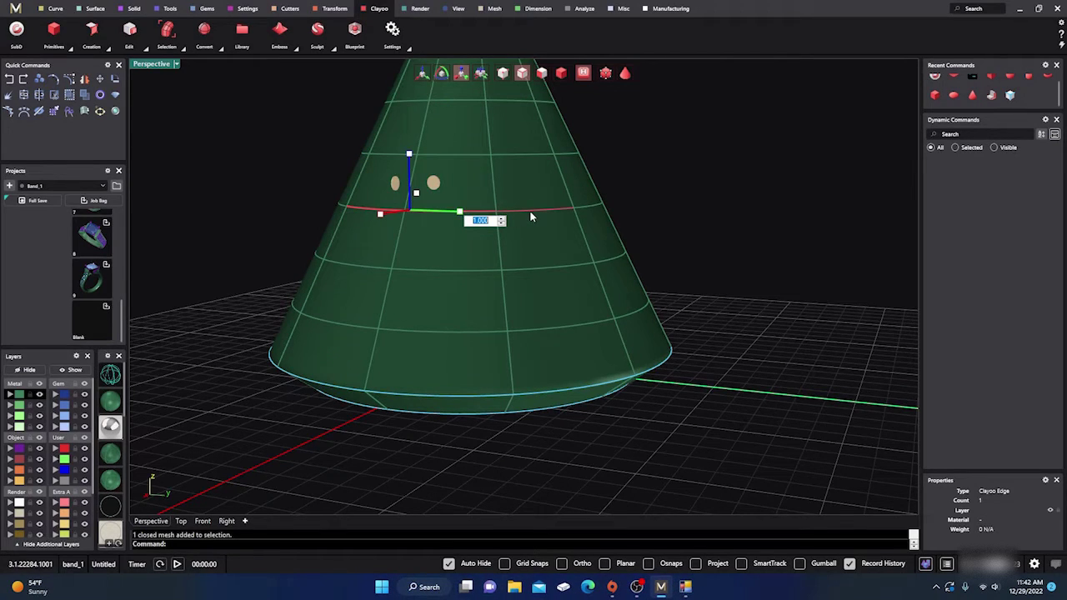
key("Escape")
left_click(713, 187)
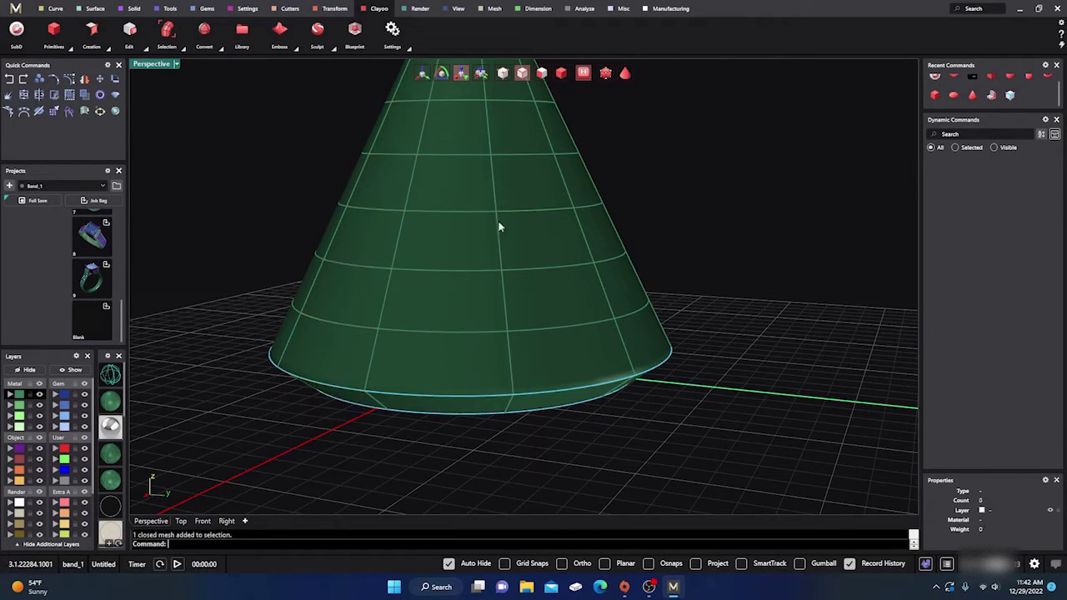
Select the full horizontal edge loop around the cone's middle and scale it inward to form a narrow waist.
left_click(472, 211)
double_click(531, 215)
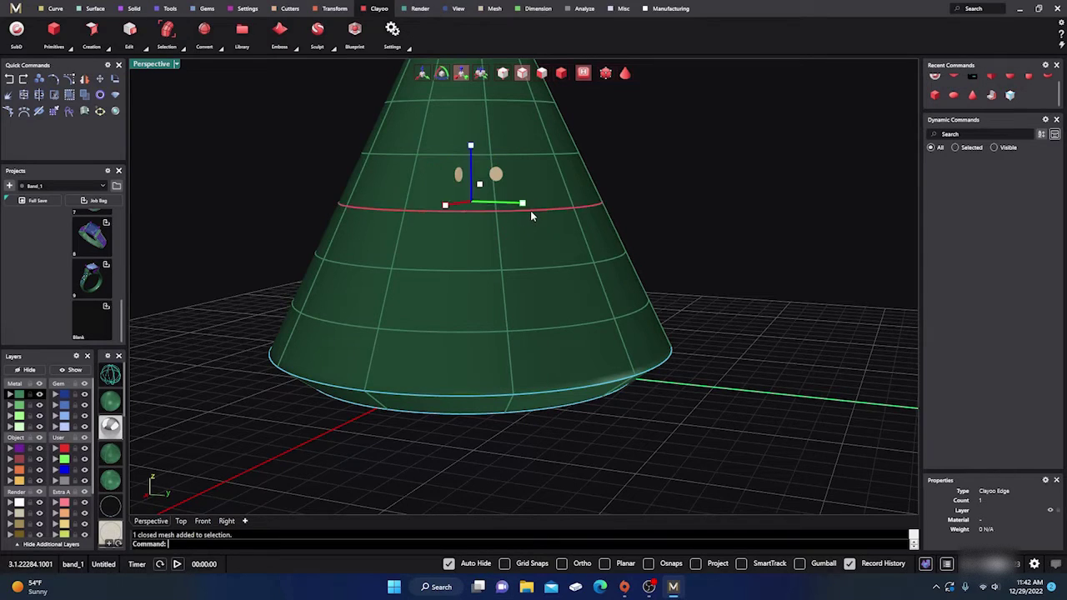
right_click_drag(725, 290, 722, 337)
left_click_drag(476, 298, 414, 287)
scroll(682, 304, "down", 2)
right_click_drag(681, 303, 585, 311)
scroll(561, 420, "down", 2)
right_click_drag(561, 421, 494, 396)
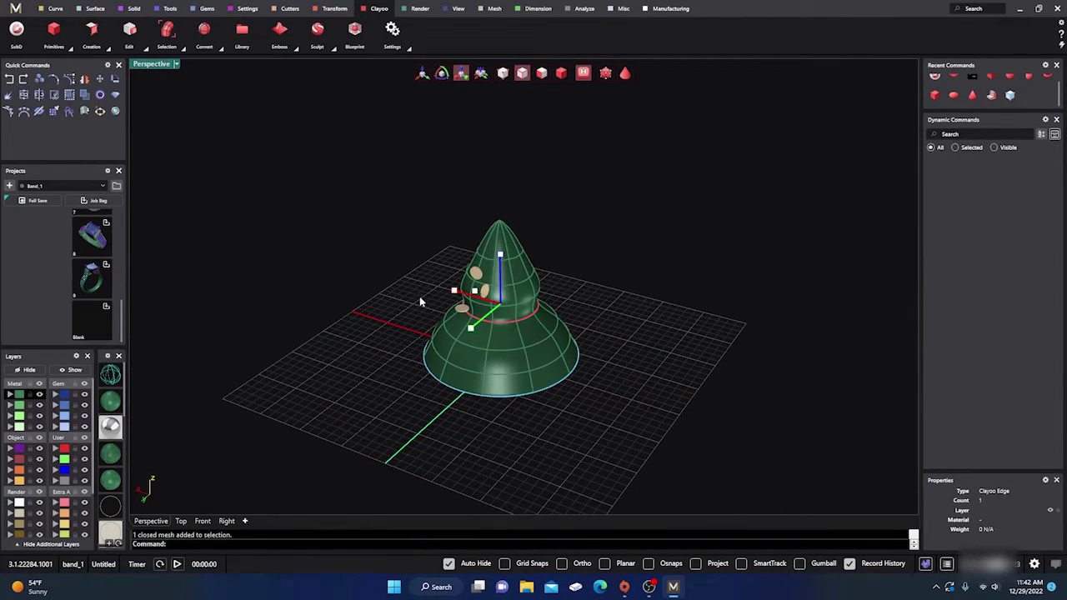
right_click_drag(409, 305, 418, 348)
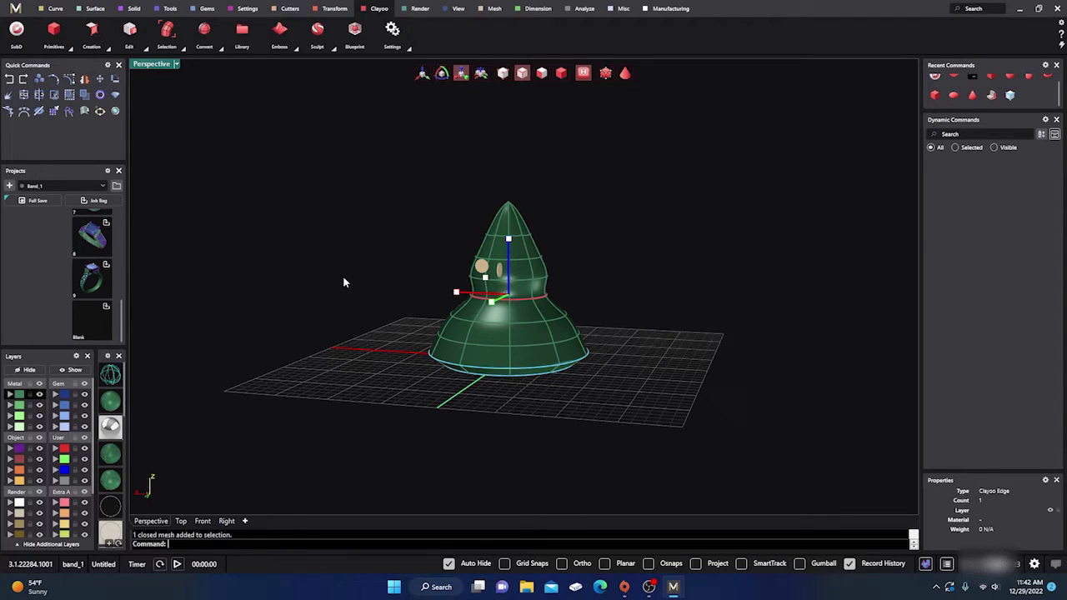
Select the waisted cone as a whole object and delete it.
left_click(561, 73)
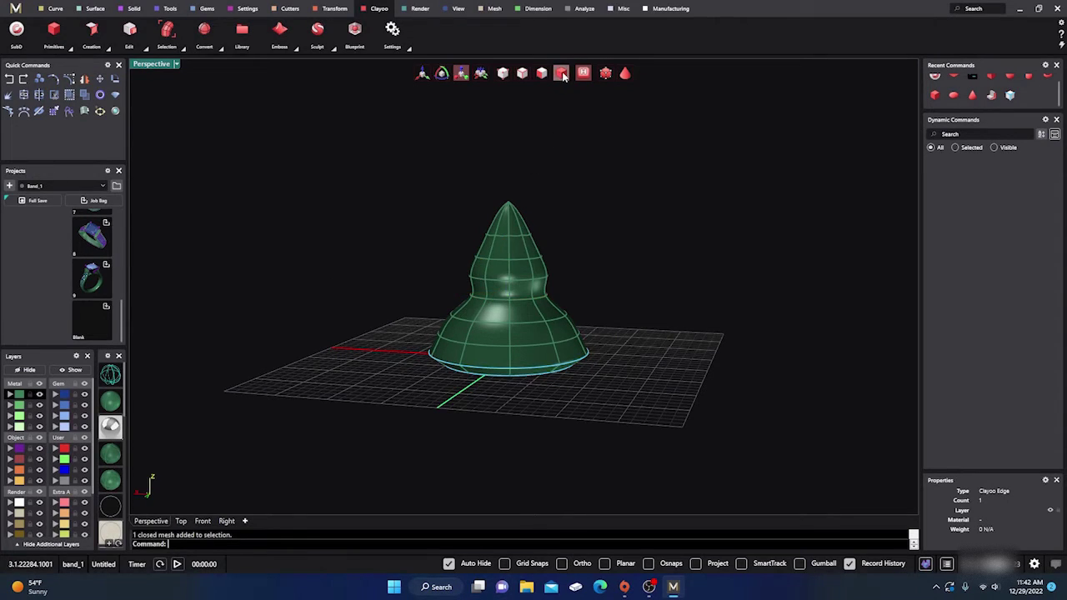
left_click(522, 267)
key("Delete")
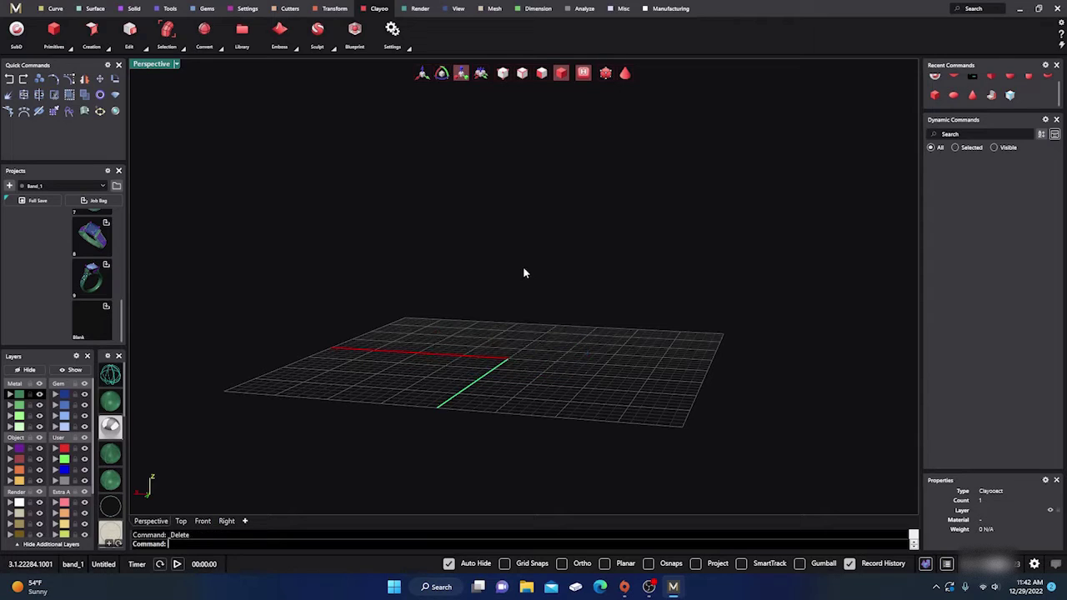
Start a truncated cone with top radius 4.349, bottom radius 8.348, height 11.279, 9 segments and 5 Z segments.
left_click(70, 47)
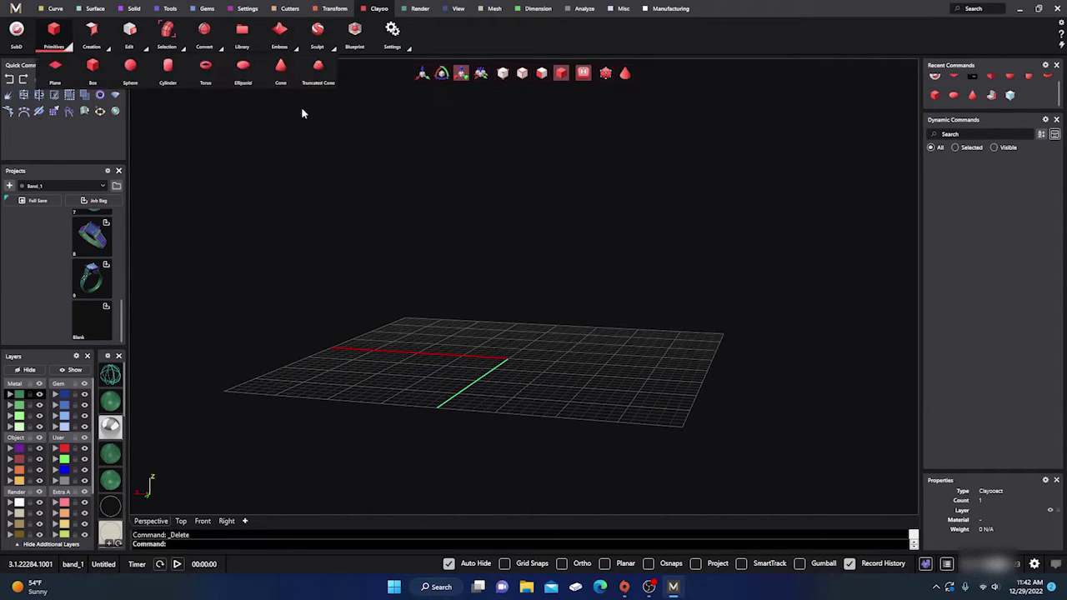
left_click(318, 69)
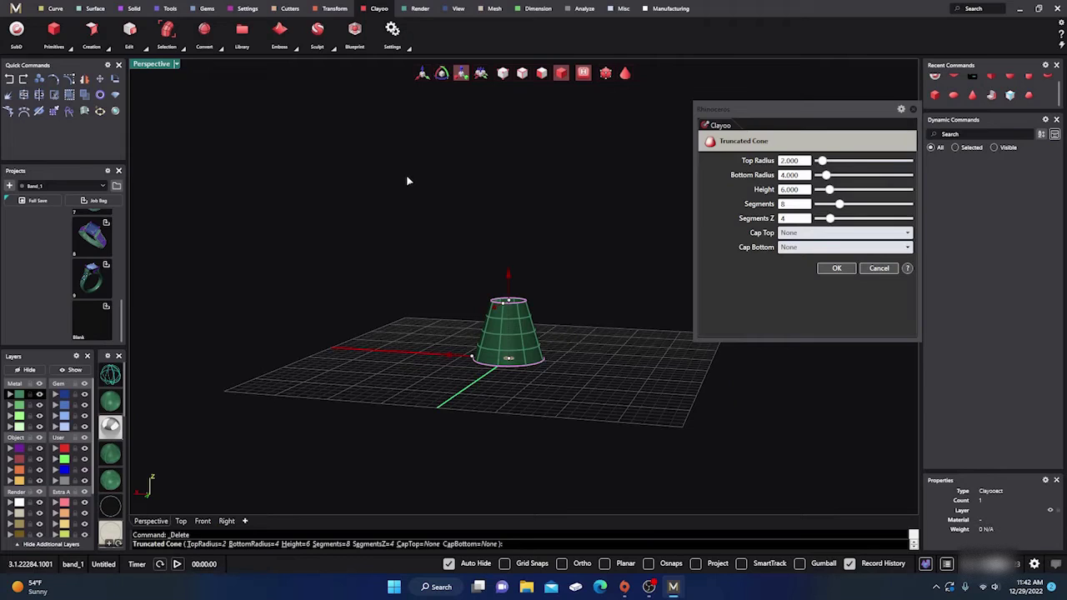
right_click_drag(556, 303, 499, 309)
scroll(500, 309, "up", 3)
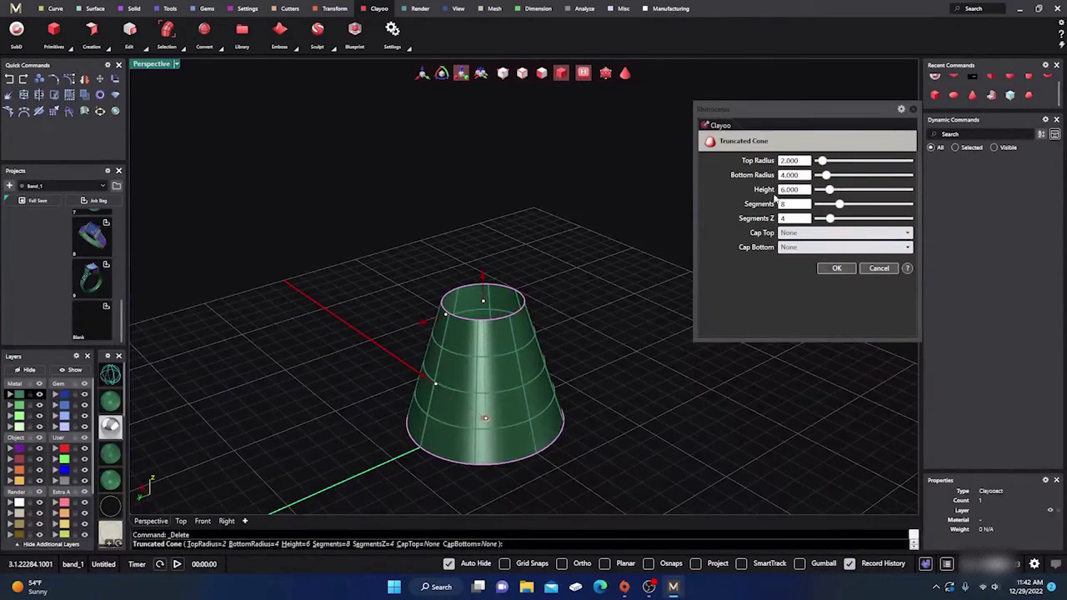
scroll(567, 200, "down", 3)
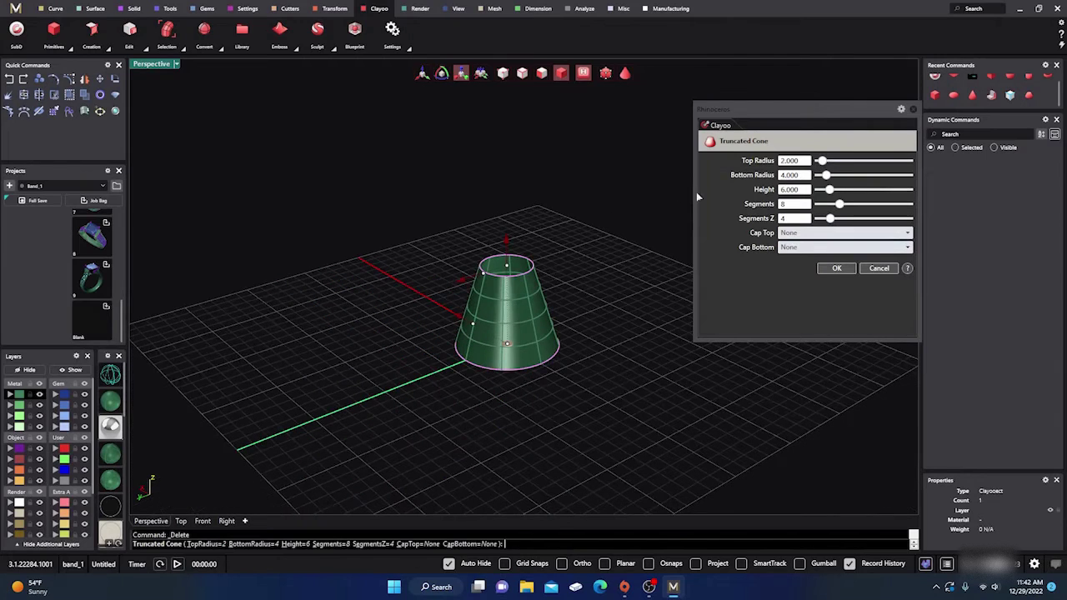
left_click_drag(824, 165, 833, 218)
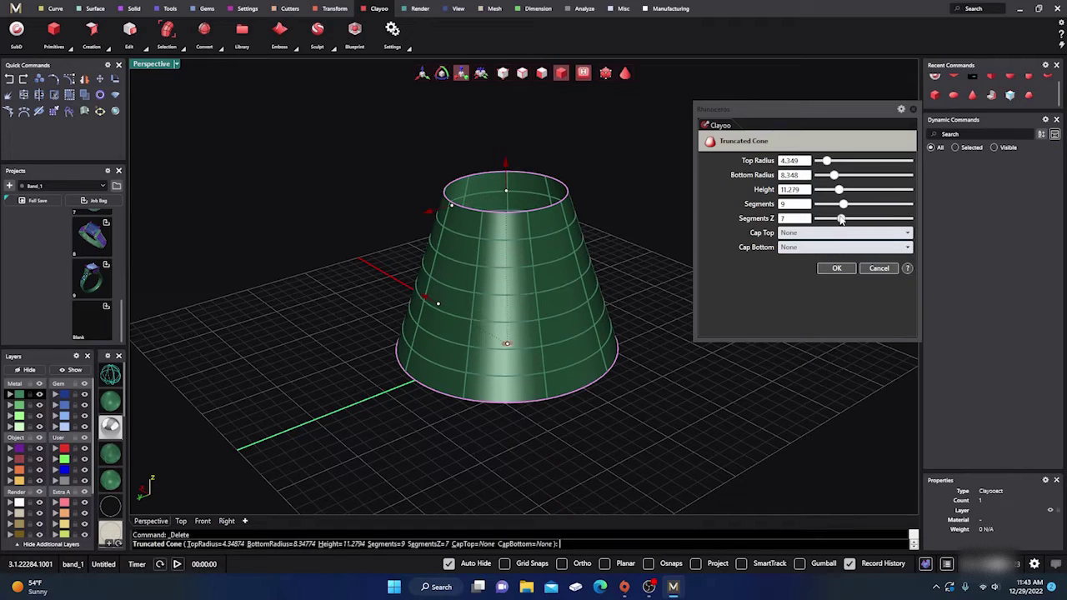
Try the Polygonal and Ngon top caps, set Cap Top back to None, and confirm the truncated cone.
left_click(909, 235)
left_click(833, 254)
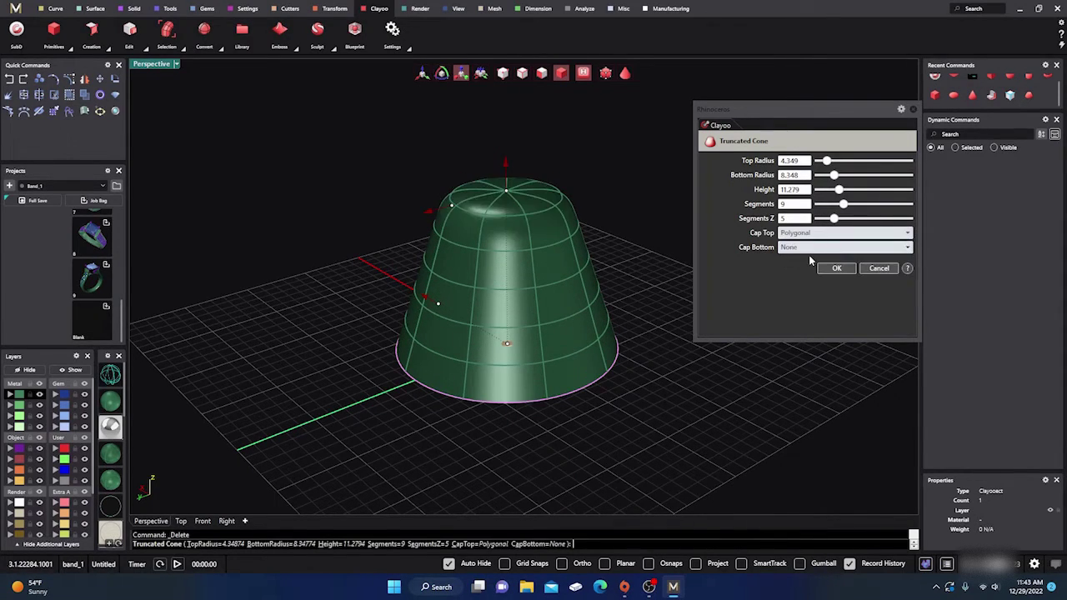
left_click(909, 236)
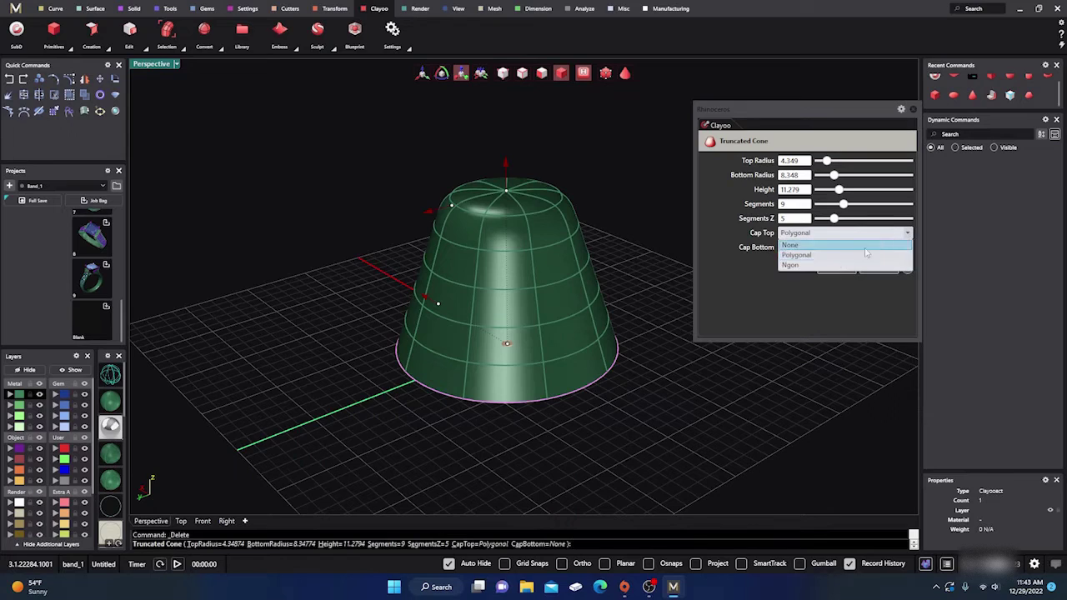
left_click(795, 266)
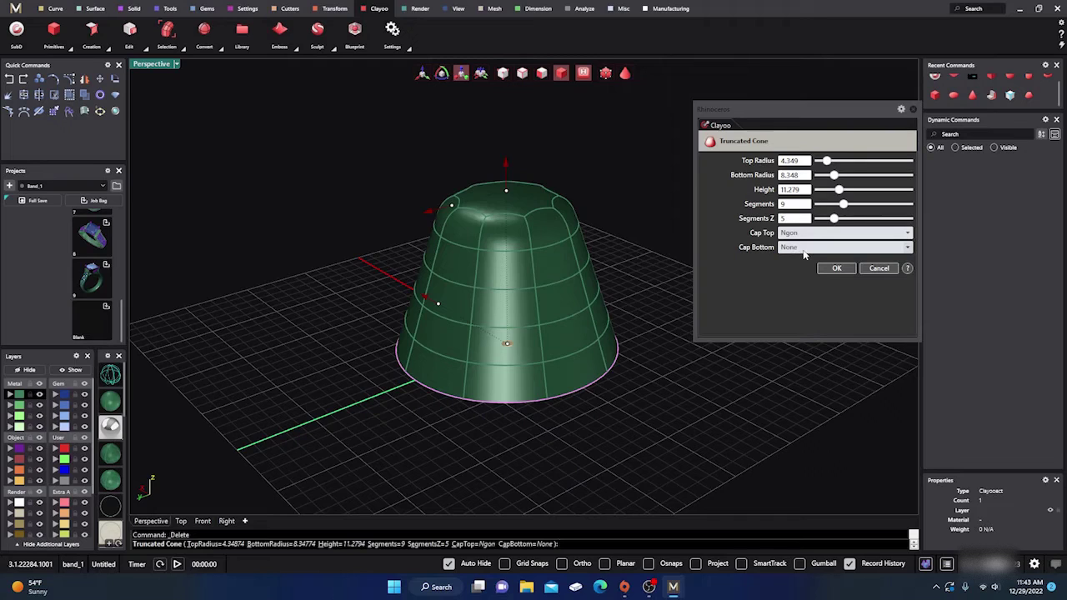
left_click(851, 234)
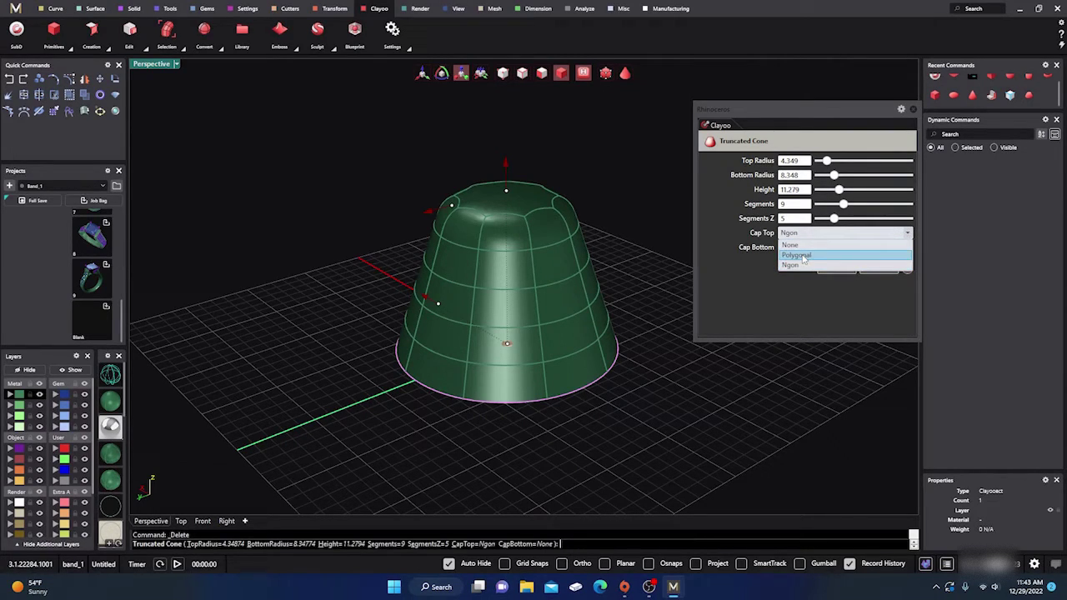
left_click(790, 244)
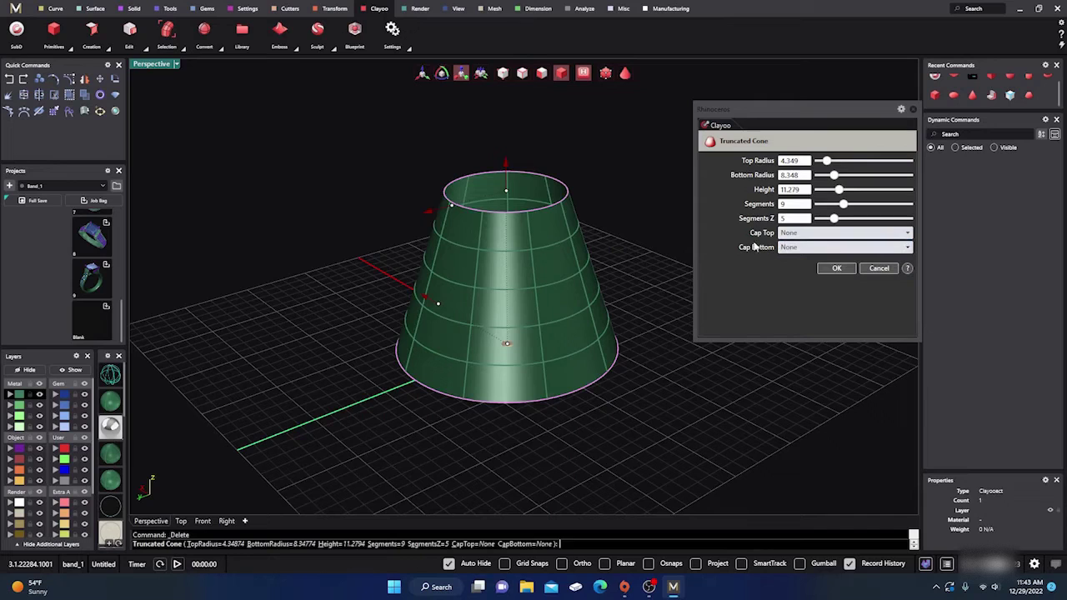
left_click(836, 269)
Shell the truncated cone with a distance of about 1.674 in Regular shell mode.
right_click_drag(684, 221, 399, 154)
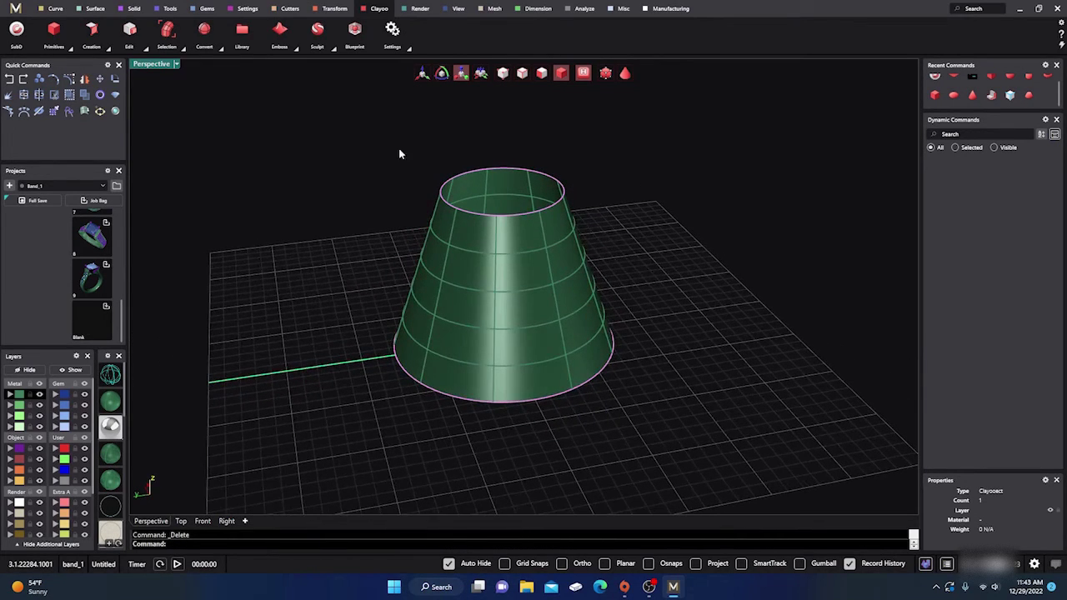
left_click(145, 47)
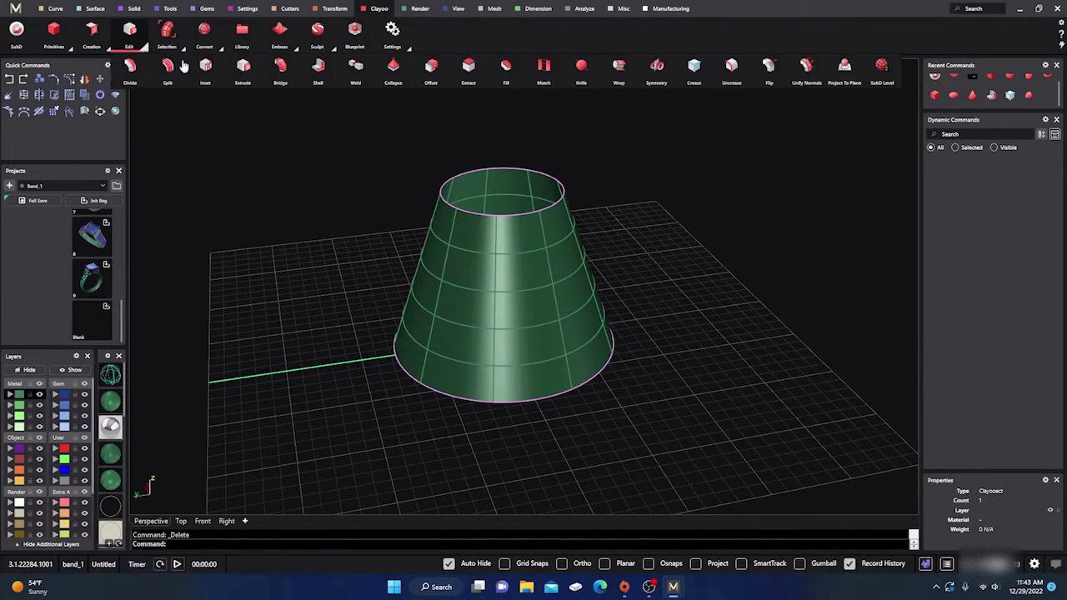
left_click(319, 72)
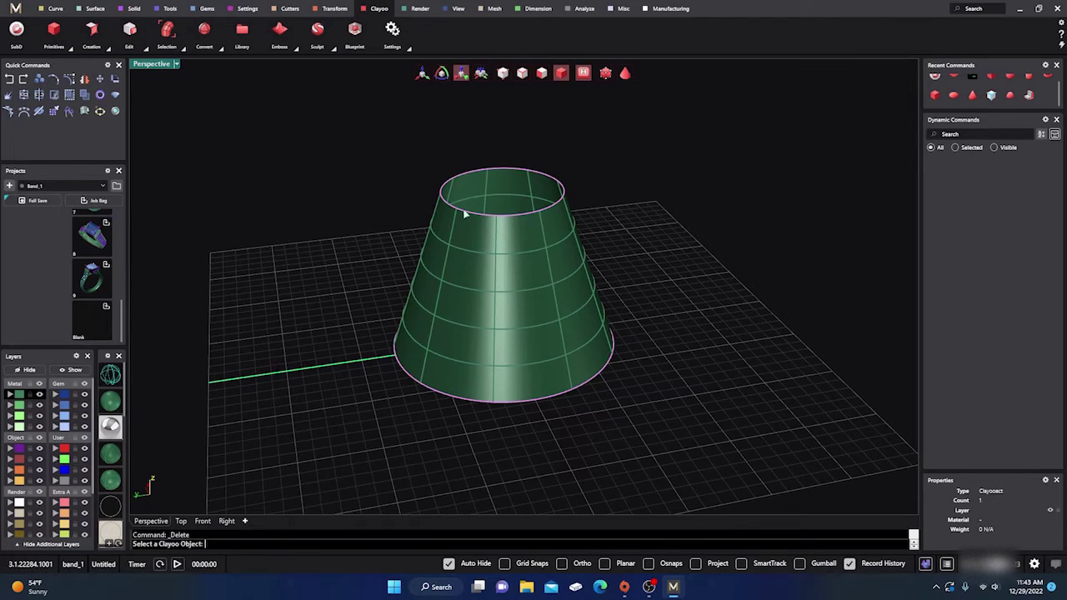
left_click(501, 254)
key("Return")
right_click_drag(632, 225, 476, 253)
key("Return")
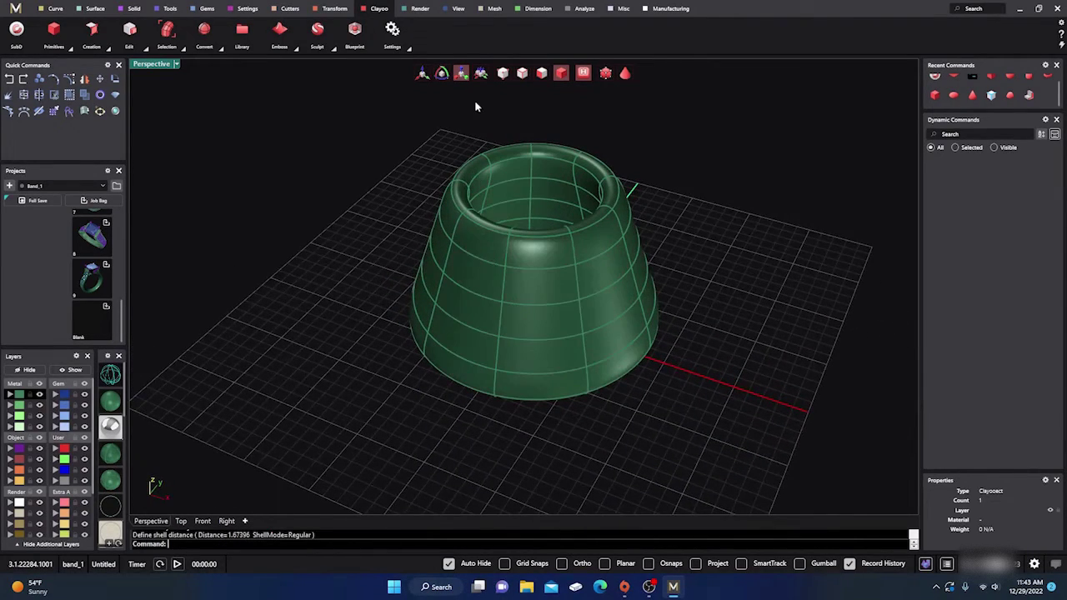
Enable vertex selection, toggle the basic view mode on and off, and display the shelled cone with its control cage.
left_click(503, 73)
mouse_move(381, 250)
right_mouse_down()
mouse_move(366, 269)
mouse_move(365, 247)
right_mouse_up()
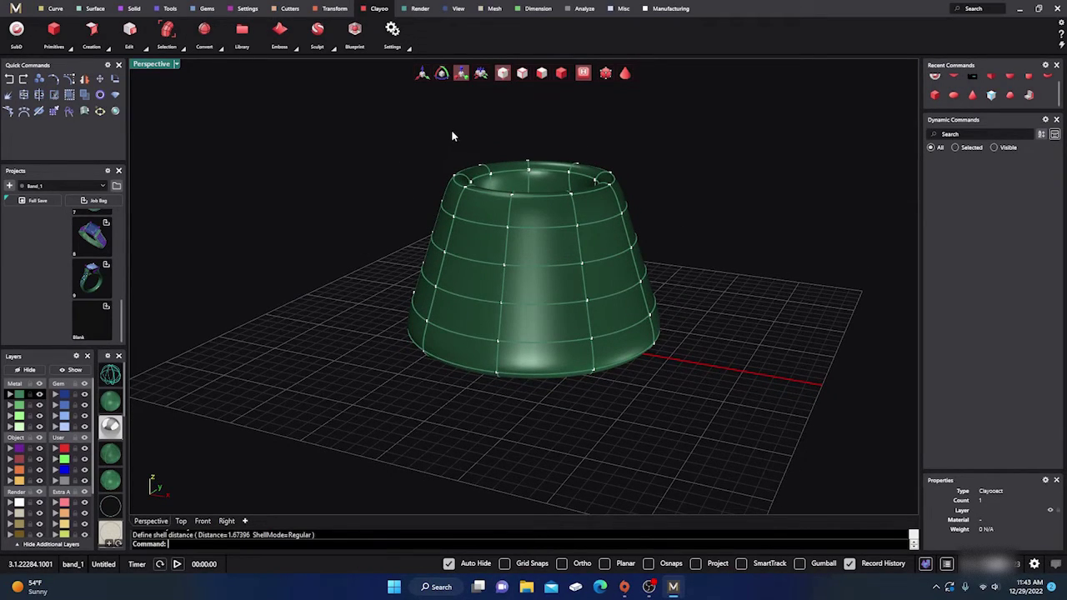
key("Tab")
key("Tab")
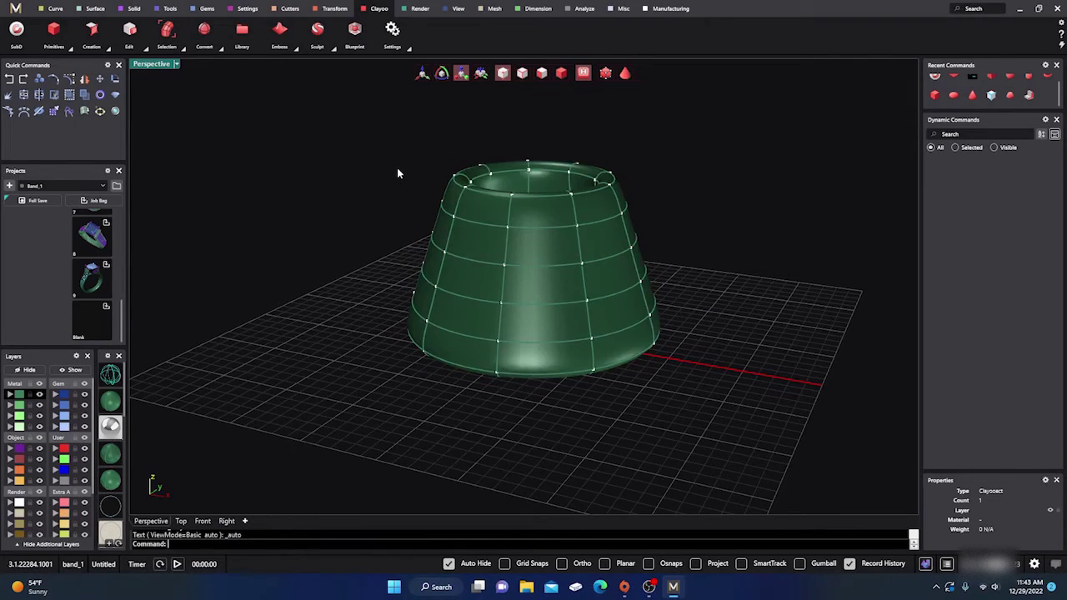
key("Tab")
key("Tab")
left_click(606, 75)
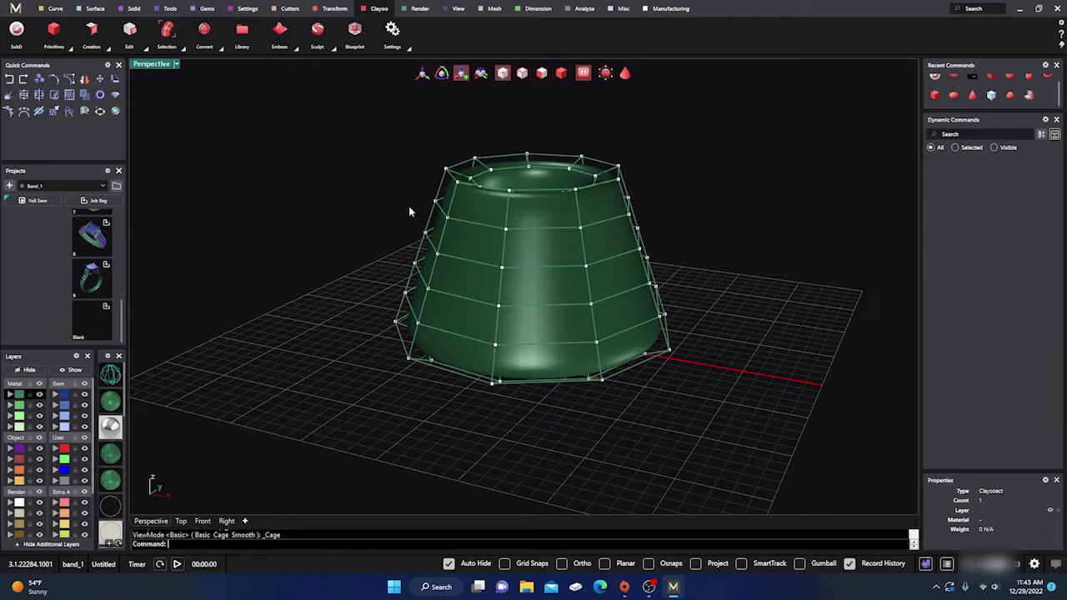
right_click_drag(361, 259, 257, 461)
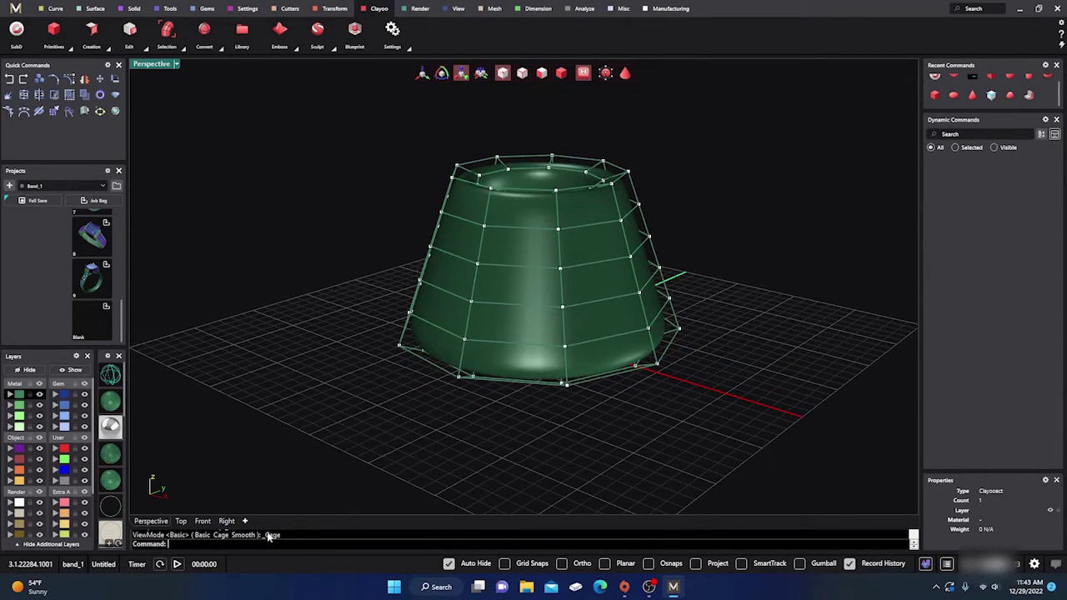
right_click_drag(332, 265, 517, 125)
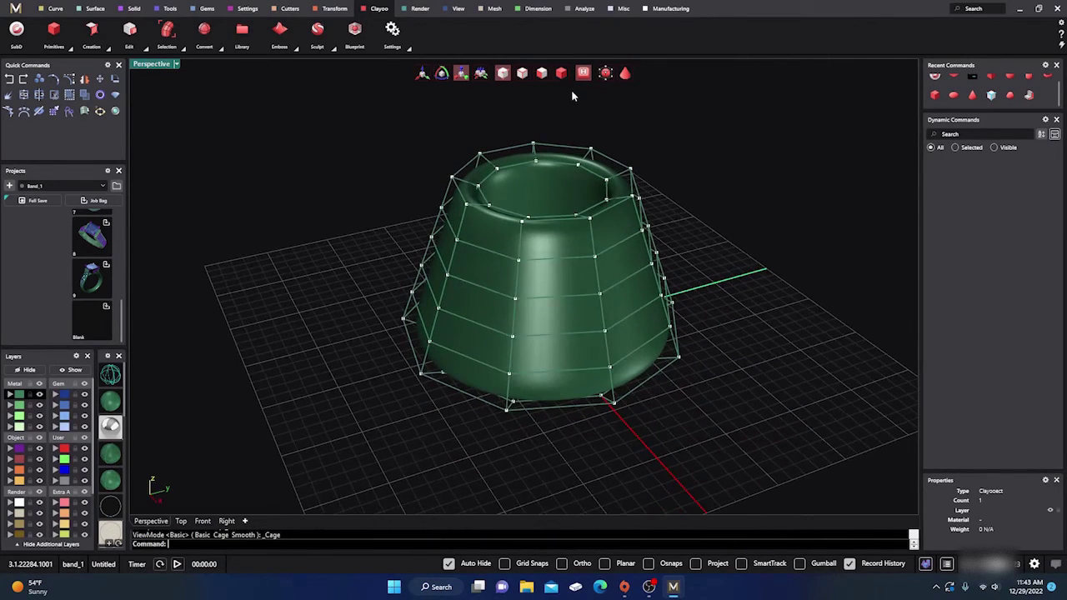
Compare the Smooth and Cage view modes on the shelled cone, finishing in Cage.
left_click(606, 73)
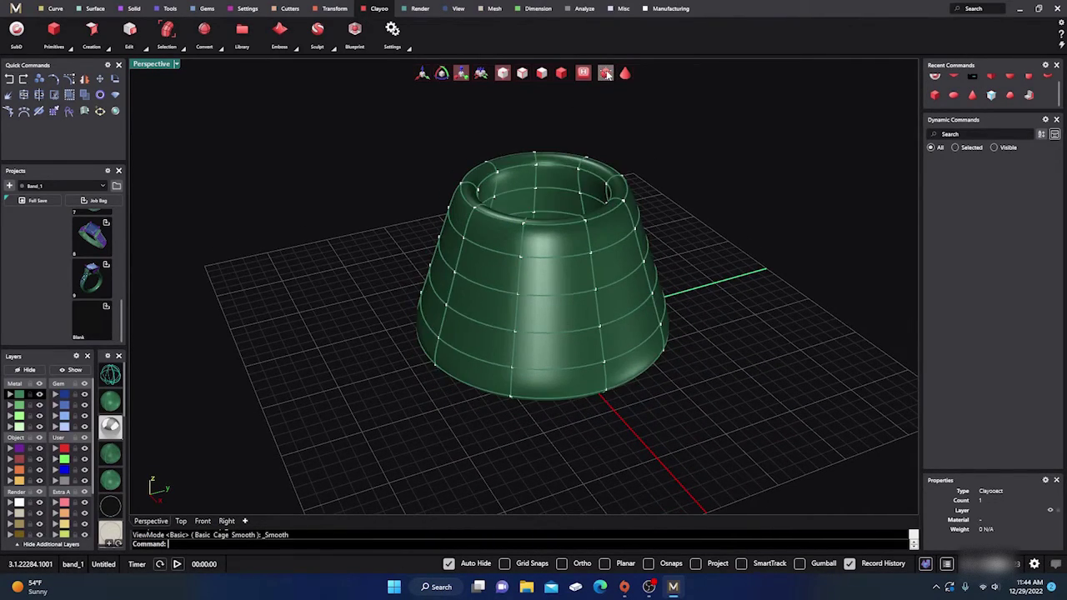
left_click(606, 74)
left_click(606, 73)
left_click(607, 74)
left_click(606, 73)
left_click(606, 73)
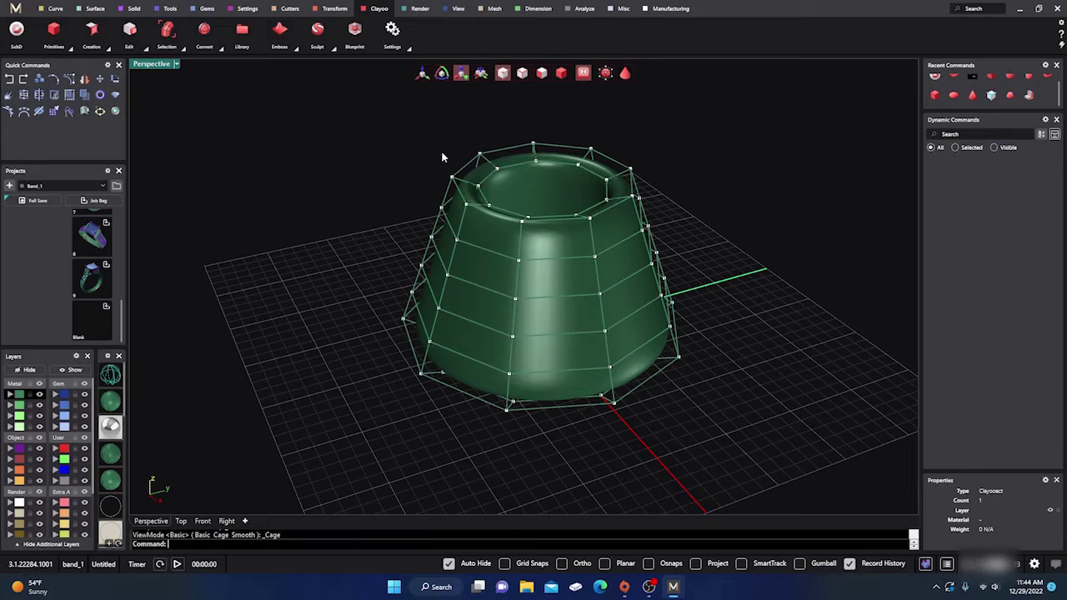
Pull one outer top-rim vertex outward and upward with the move manipulator to form a spout, checking it in the basic view mode.
left_click(449, 178)
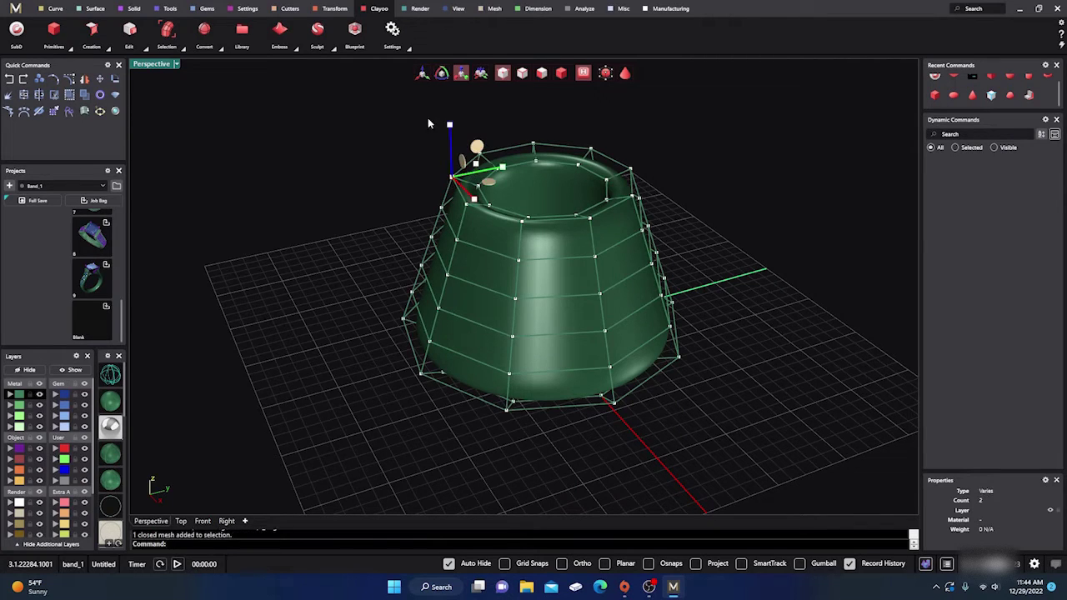
left_click(423, 74)
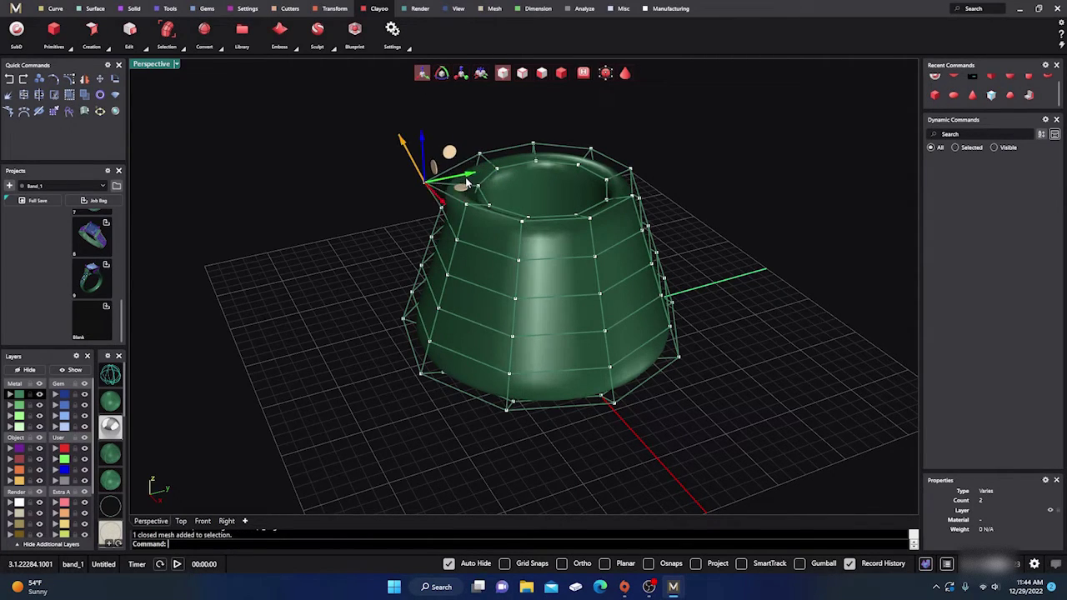
left_click_drag(469, 184, 416, 162)
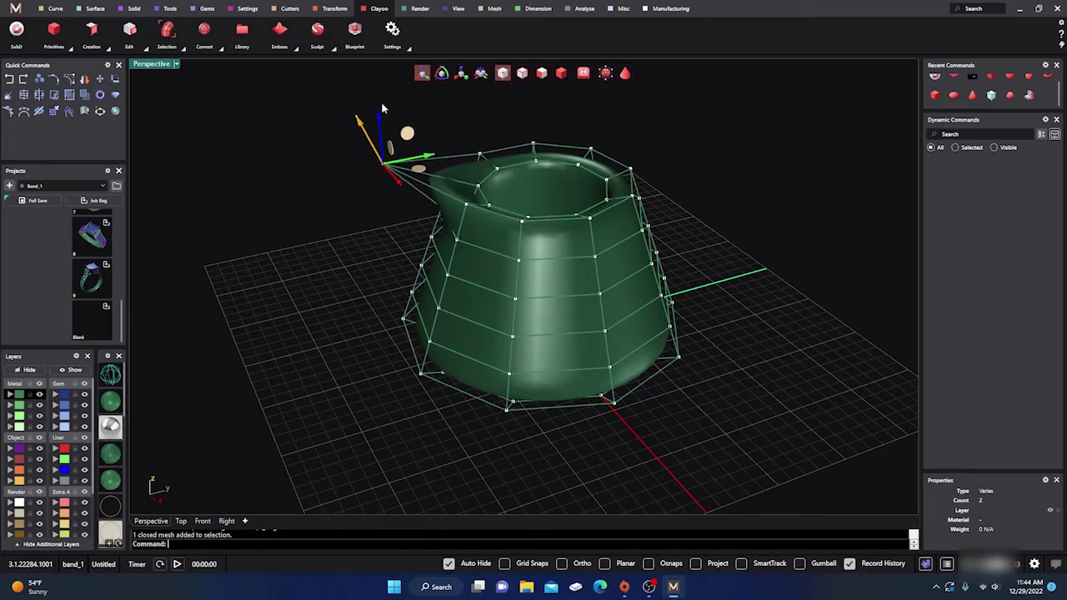
right_click_drag(343, 302, 692, 269)
left_click(626, 72)
left_click(625, 73)
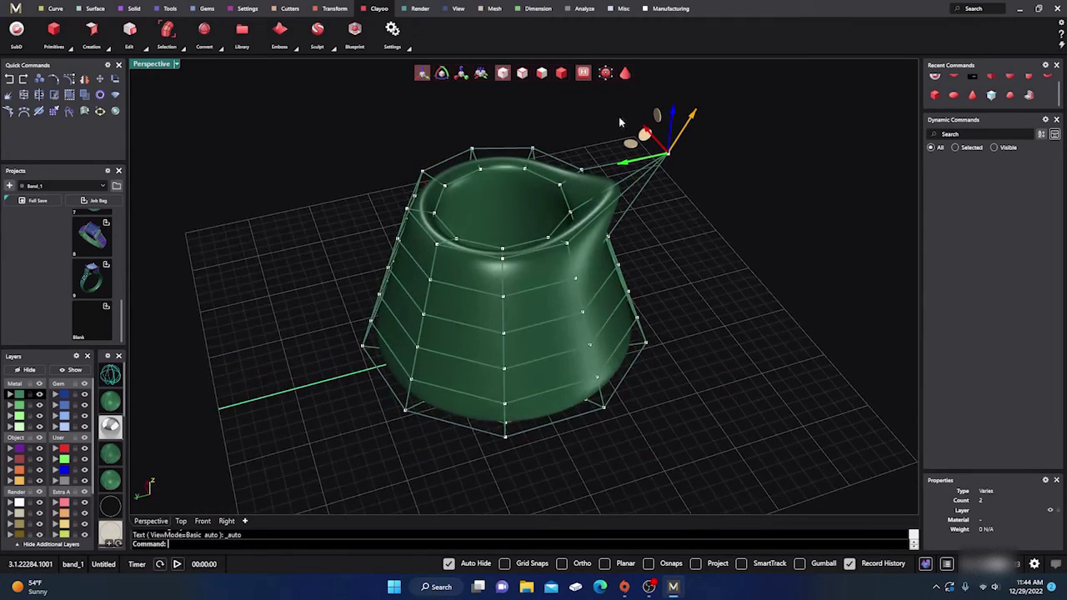
Move the inner rim vertex beside the spout outward along Y toward the spout tip.
right_click_drag(655, 178, 597, 194)
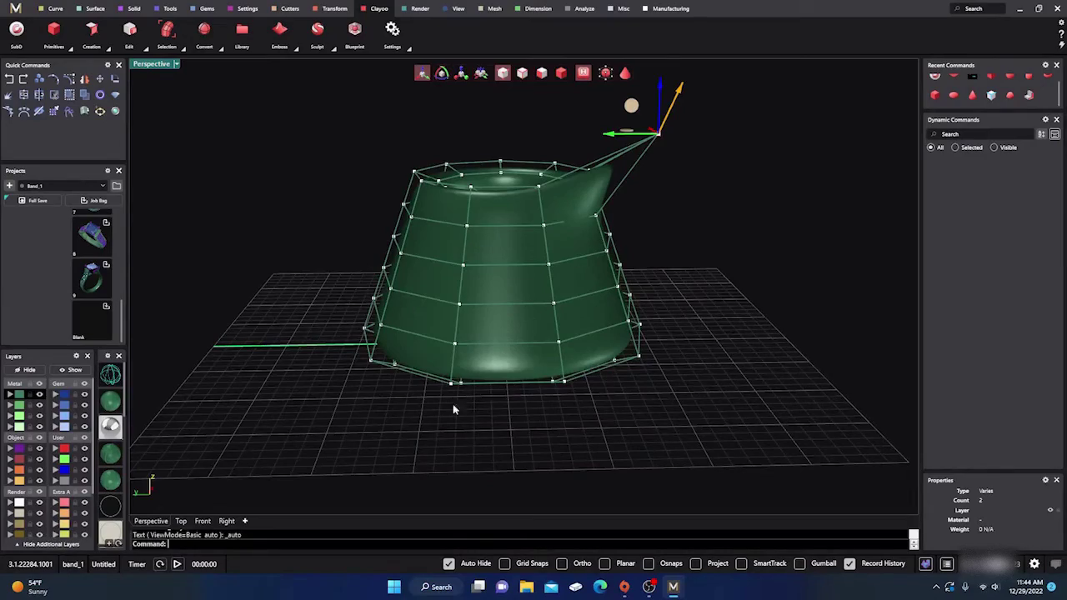
right_click_drag(453, 408, 480, 266)
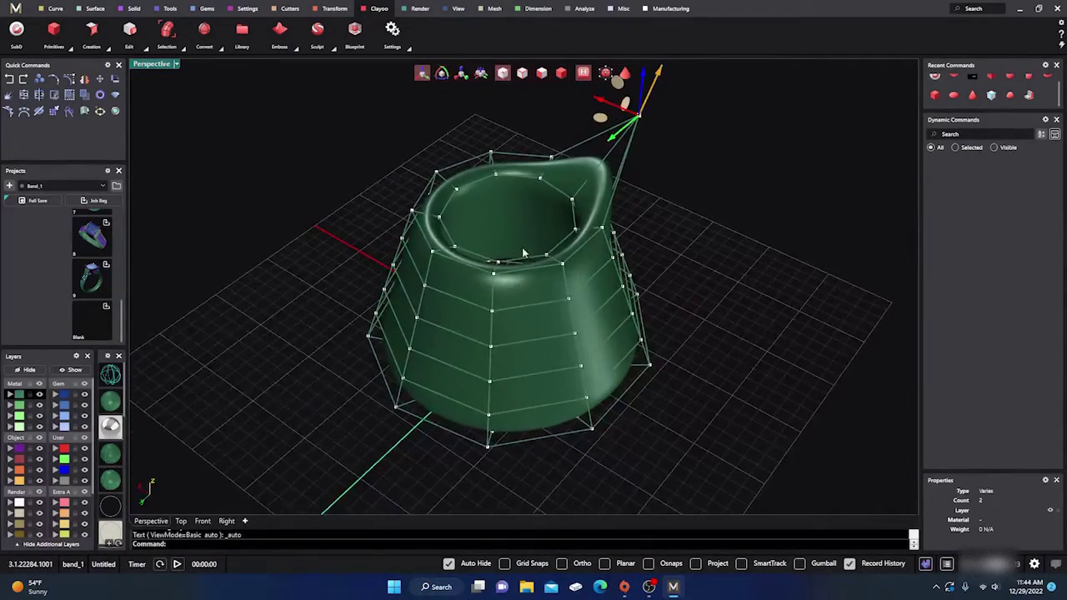
left_click(572, 201)
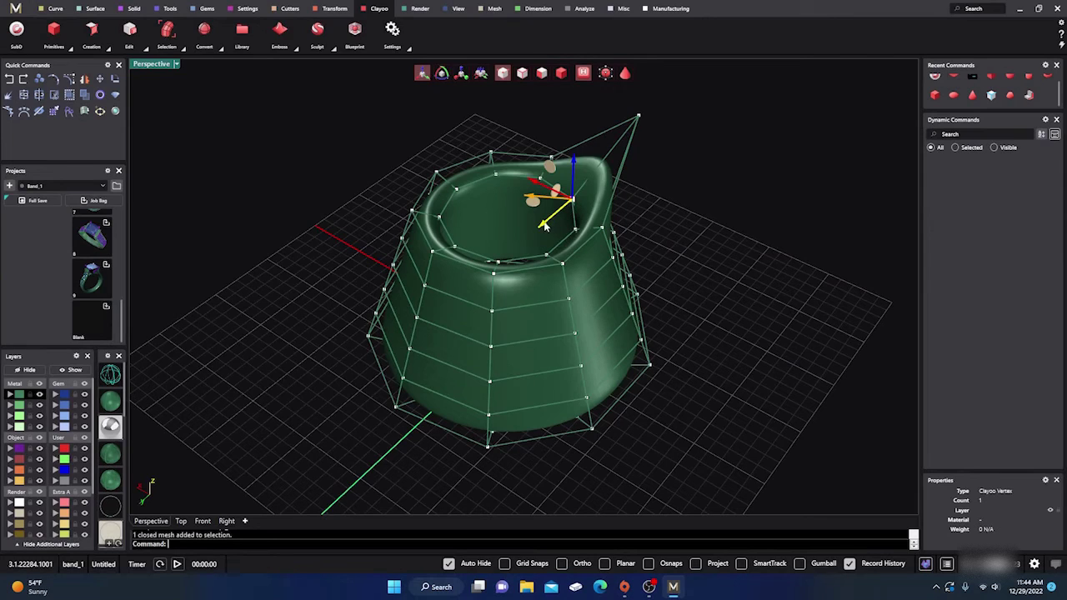
left_click_drag(543, 225, 557, 217)
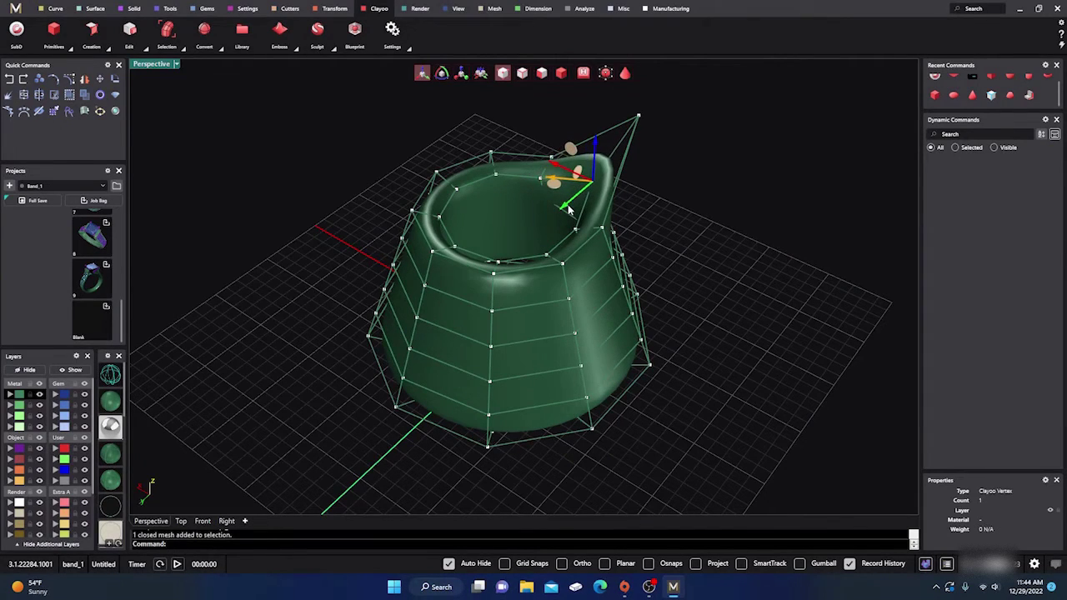
right_click_drag(703, 296, 652, 249)
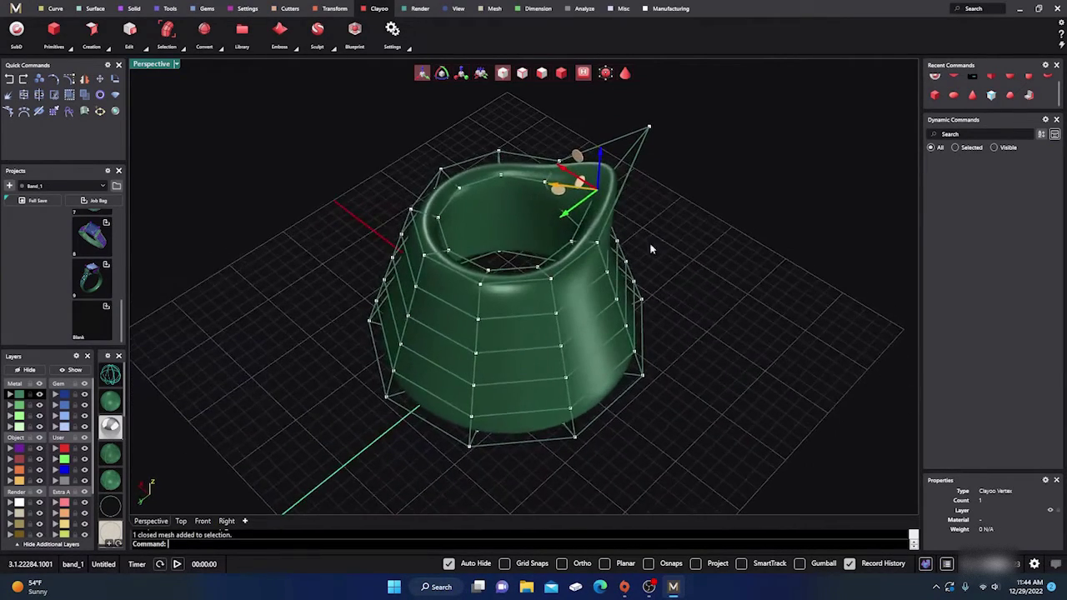
Enable edge selection, switch the jug to the Smooth view mode, and select the edge running into the spout.
left_click(521, 73)
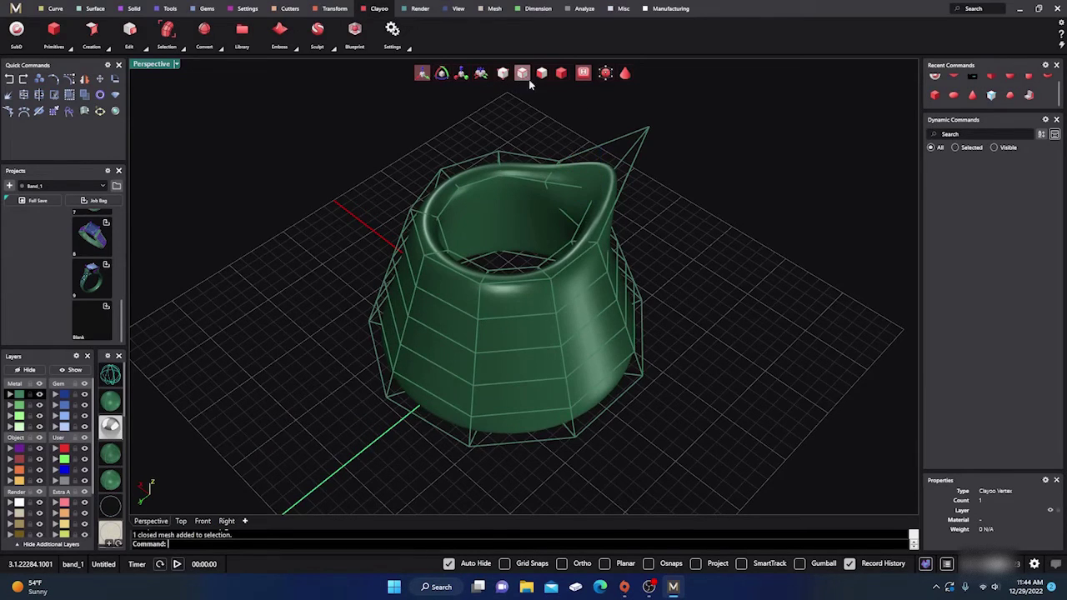
scroll(591, 195, "up", 5)
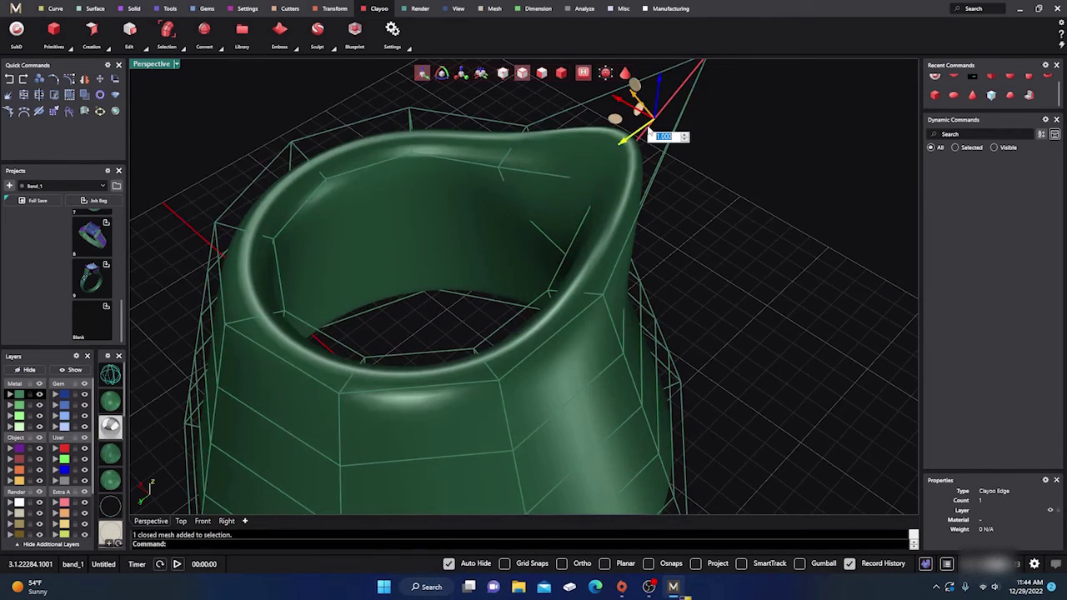
left_click(666, 208)
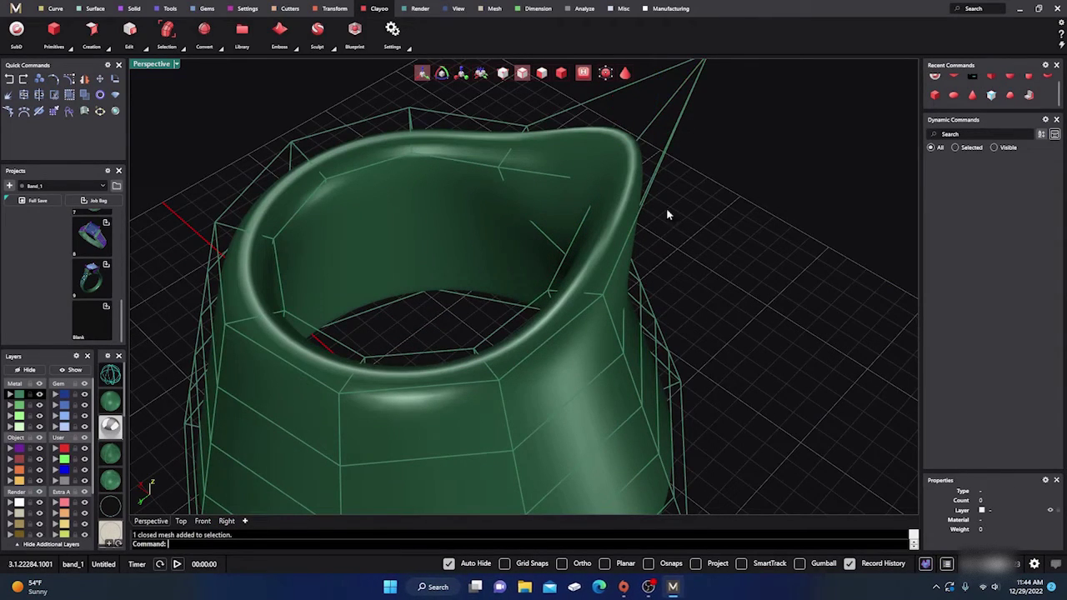
left_click(605, 73)
left_click(606, 169)
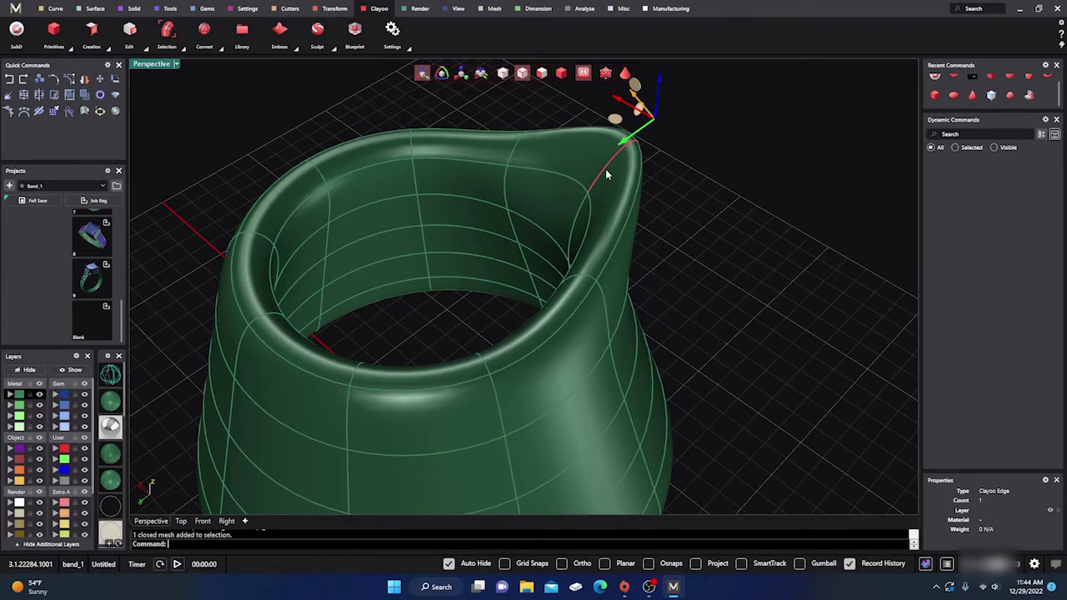
left_click(146, 48)
left_click(692, 84)
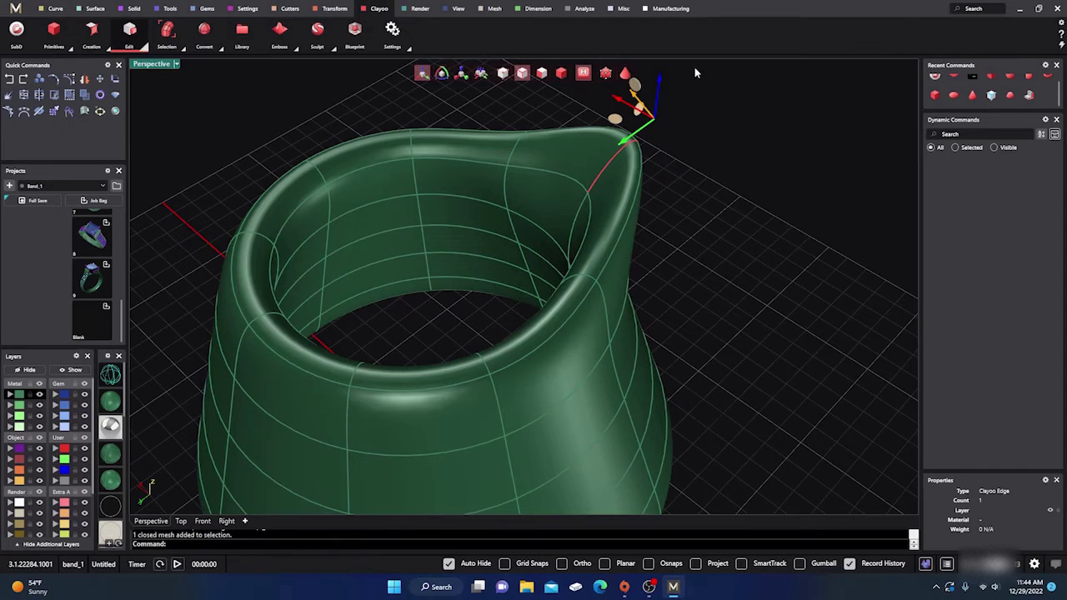
scroll(703, 284, "down", 3)
right_click_drag(704, 289, 655, 281)
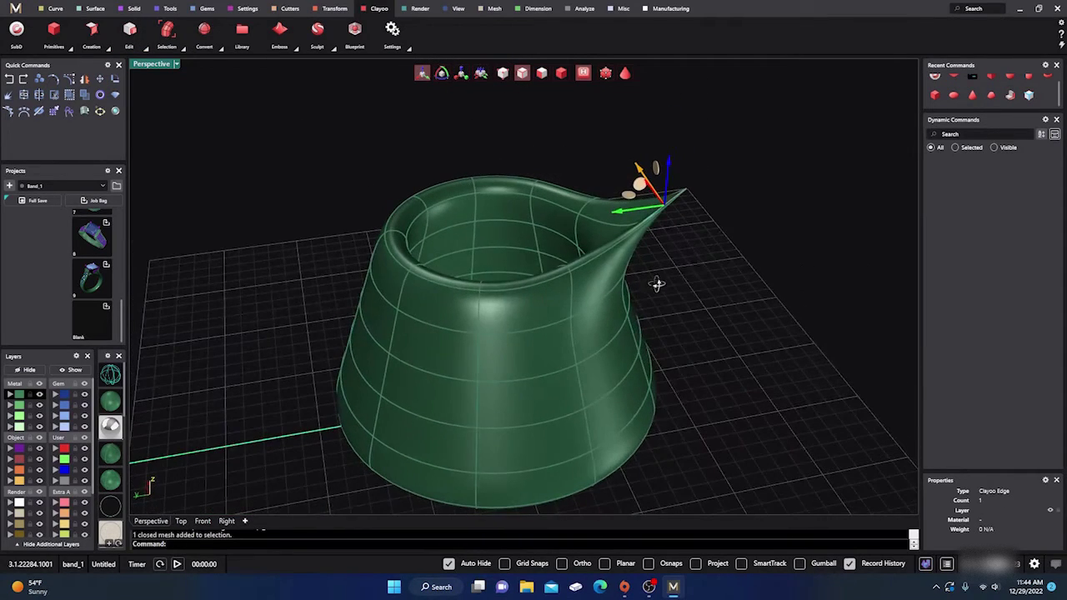
Switch to vertex selection and move the spout's tip vertex inward toward the jug's rim.
left_click(504, 74)
left_click(686, 191)
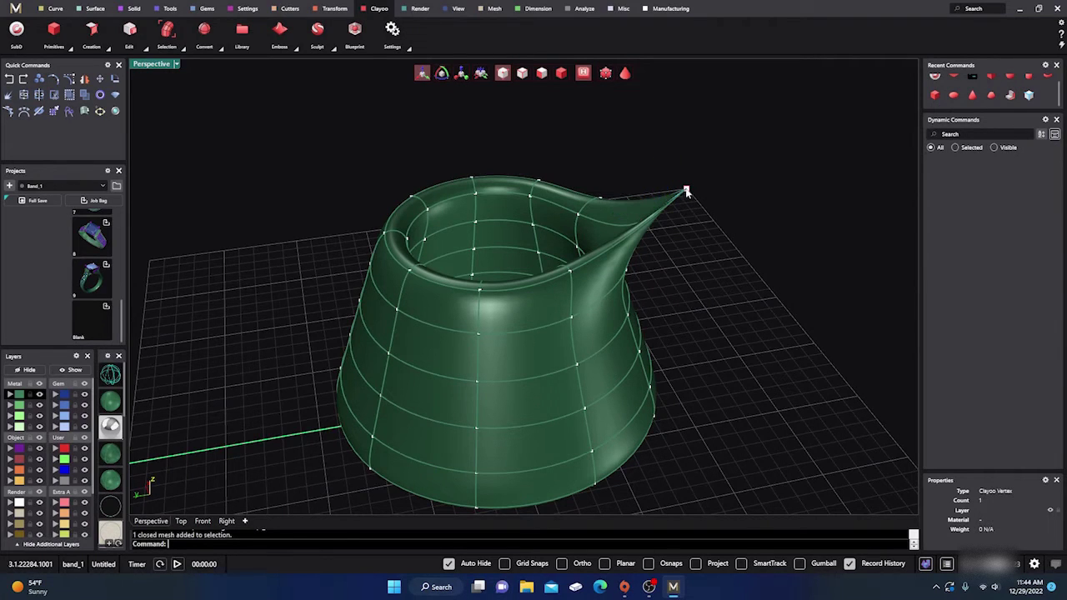
left_click(688, 191)
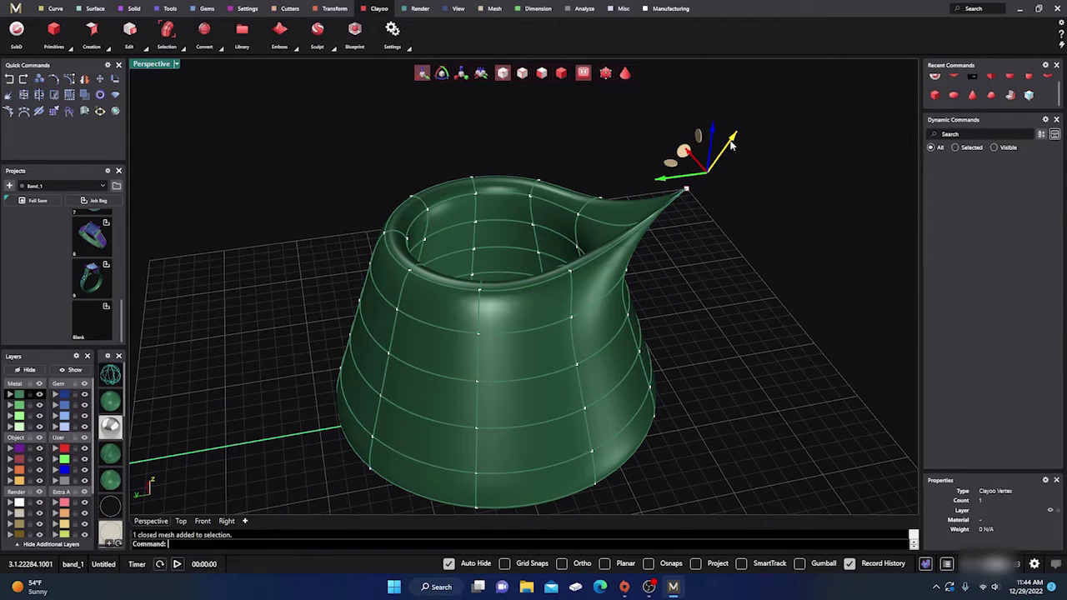
right_click_drag(697, 224, 676, 171)
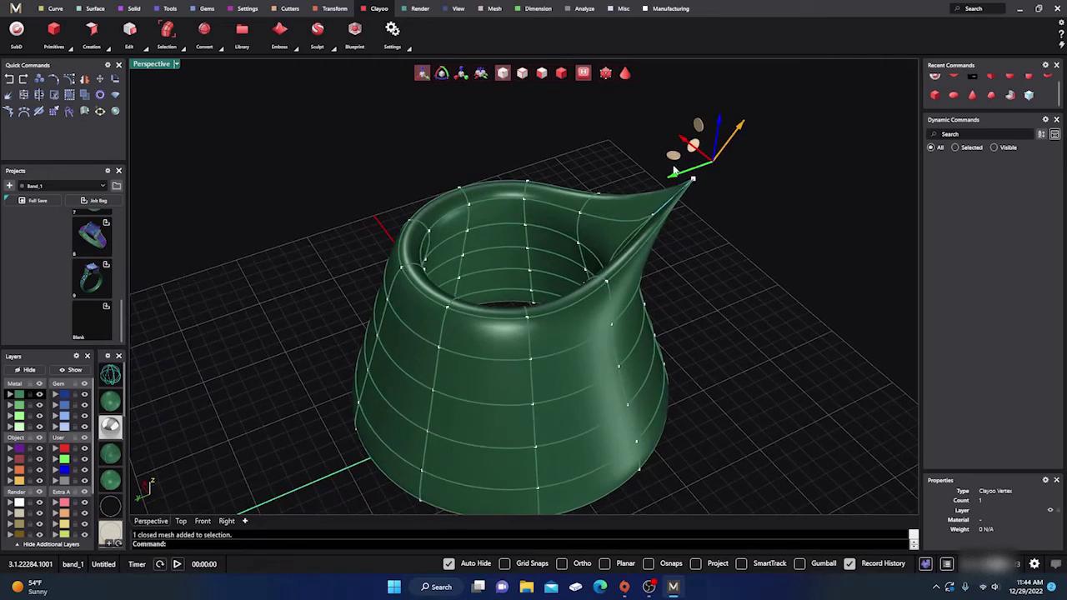
left_click_drag(672, 163, 646, 194)
left_click(702, 269)
right_click_drag(702, 269, 719, 284)
right_click_drag(542, 289, 546, 241)
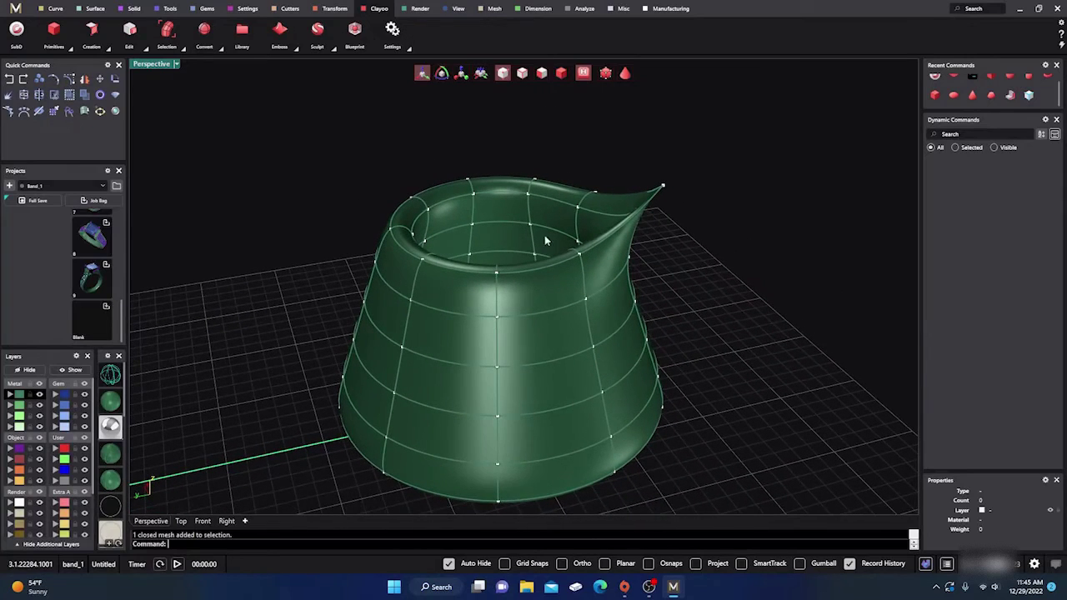
Lower the spout's tip vertex along Z with the move manipulator and clear the selection.
left_click(665, 186)
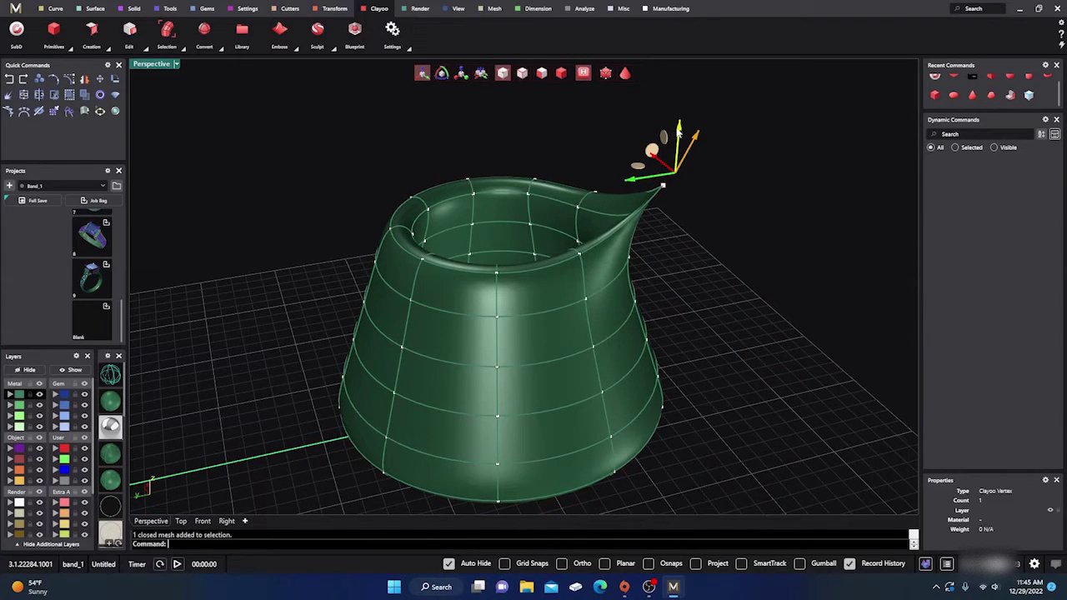
left_click_drag(682, 149, 700, 164)
right_click_drag(721, 254, 734, 275)
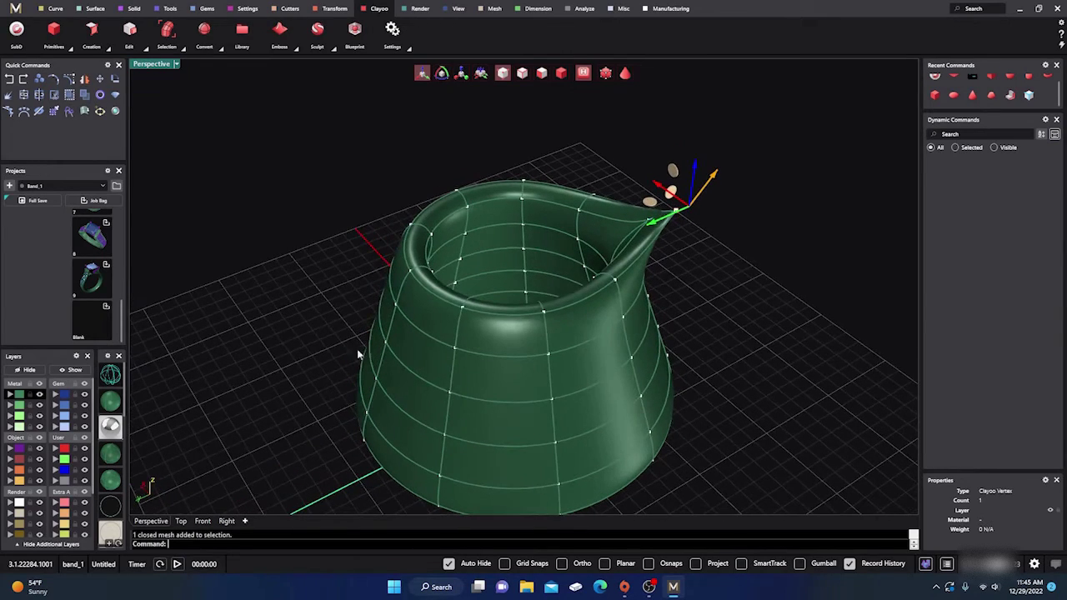
scroll(353, 191, "down", 3)
right_click_drag(353, 191, 416, 296)
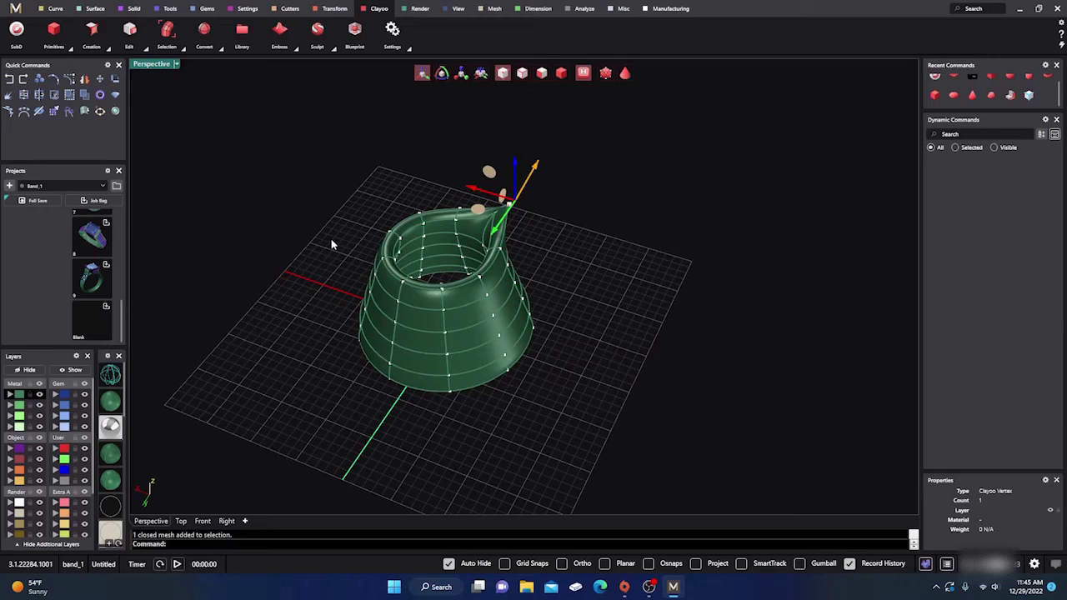
key("Escape")
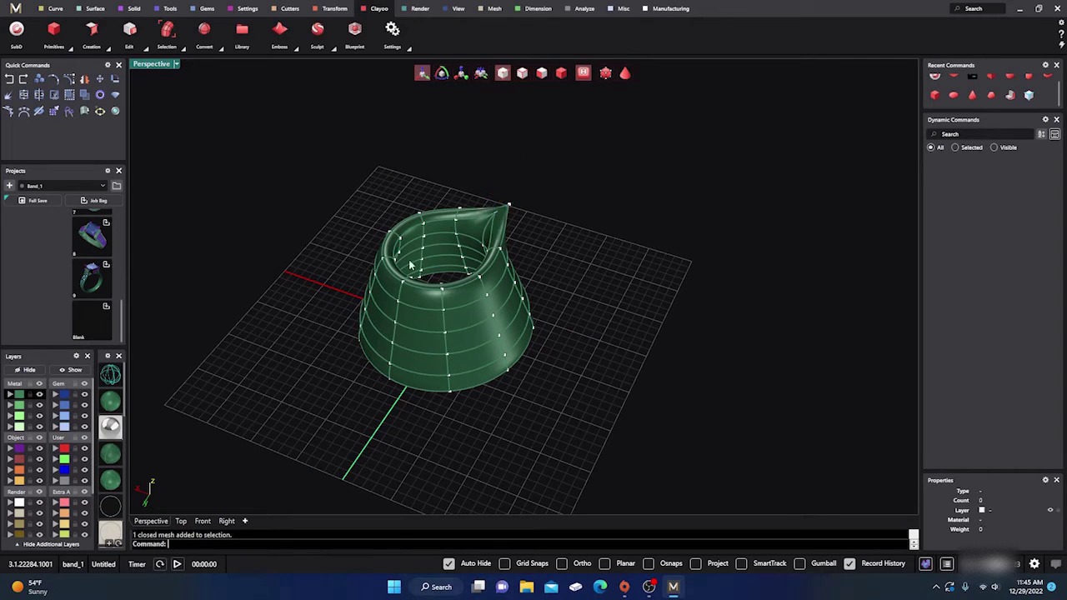
Select the whole jug in object selection mode and delete it.
left_click(561, 73)
left_click(485, 309)
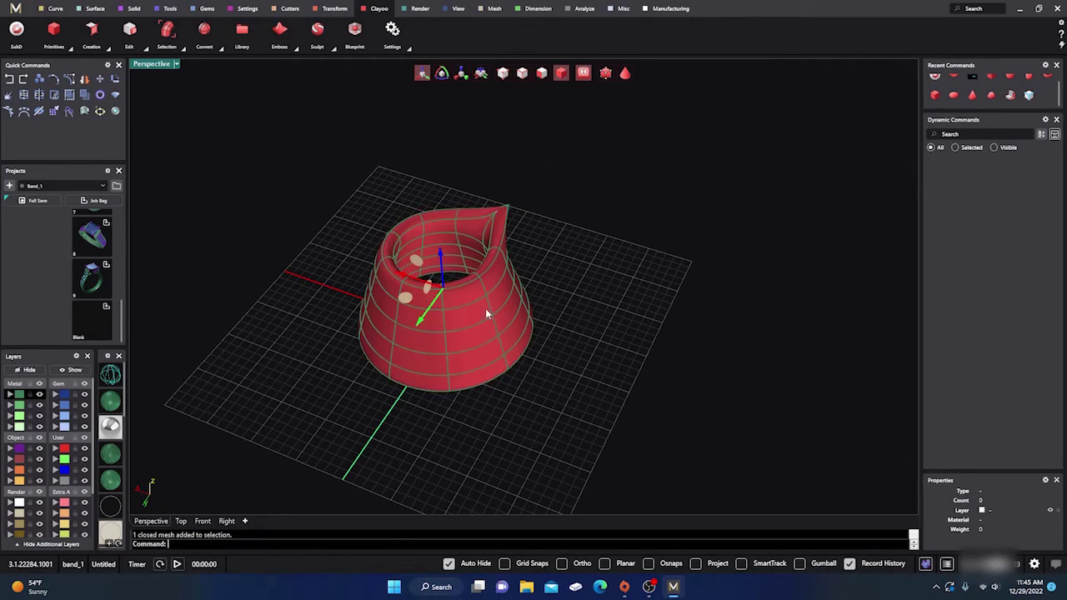
key("Delete")
scroll(479, 276, "down", 3)
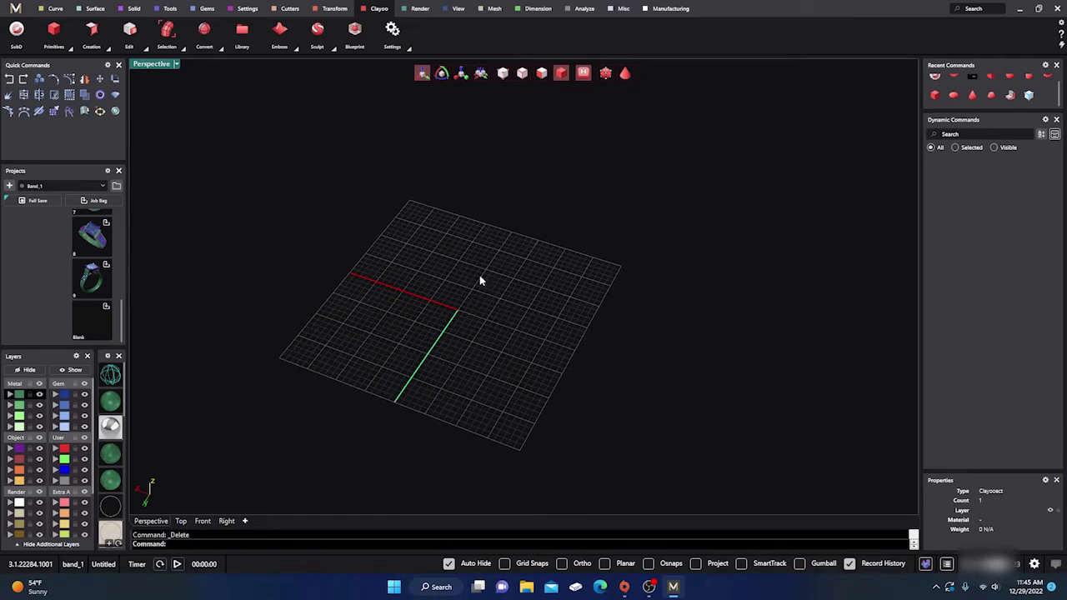
Turn off Clayoo edit mode, aborting the running ClayOffset command.
left_click(70, 47)
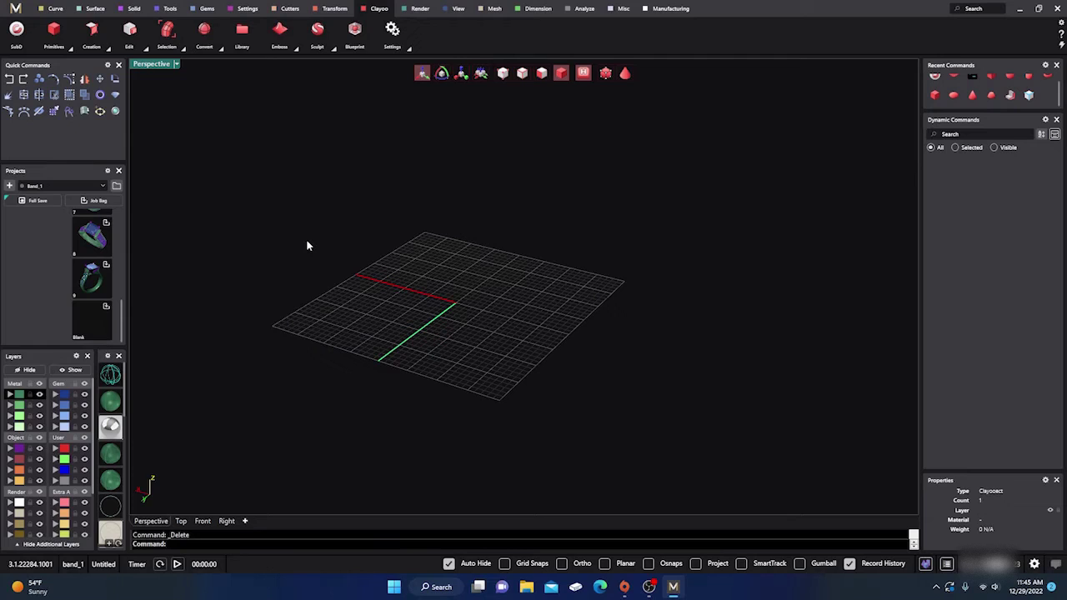
key("n")
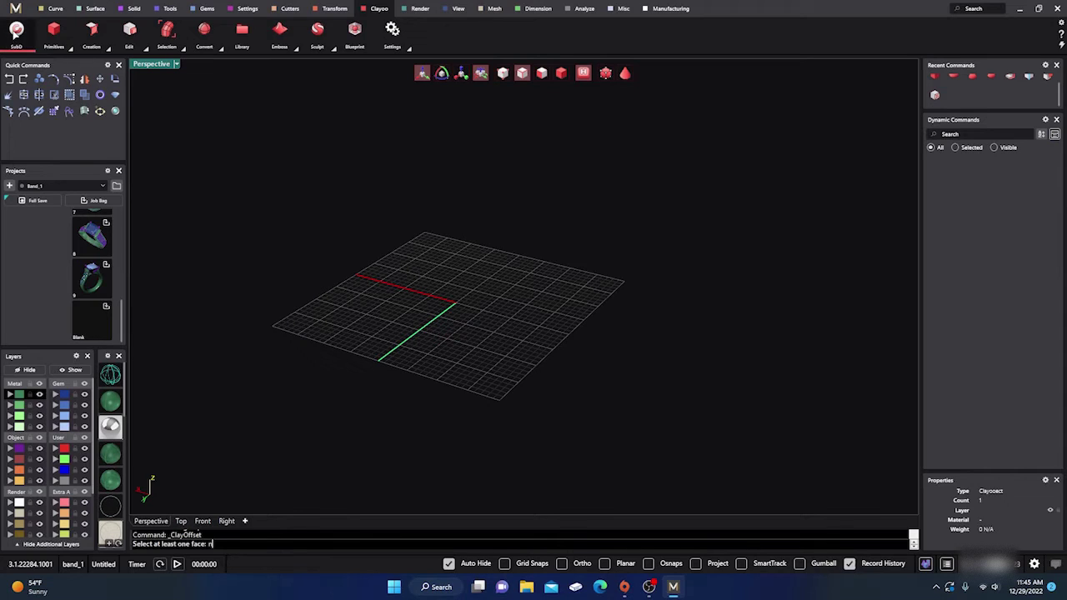
left_click(17, 32)
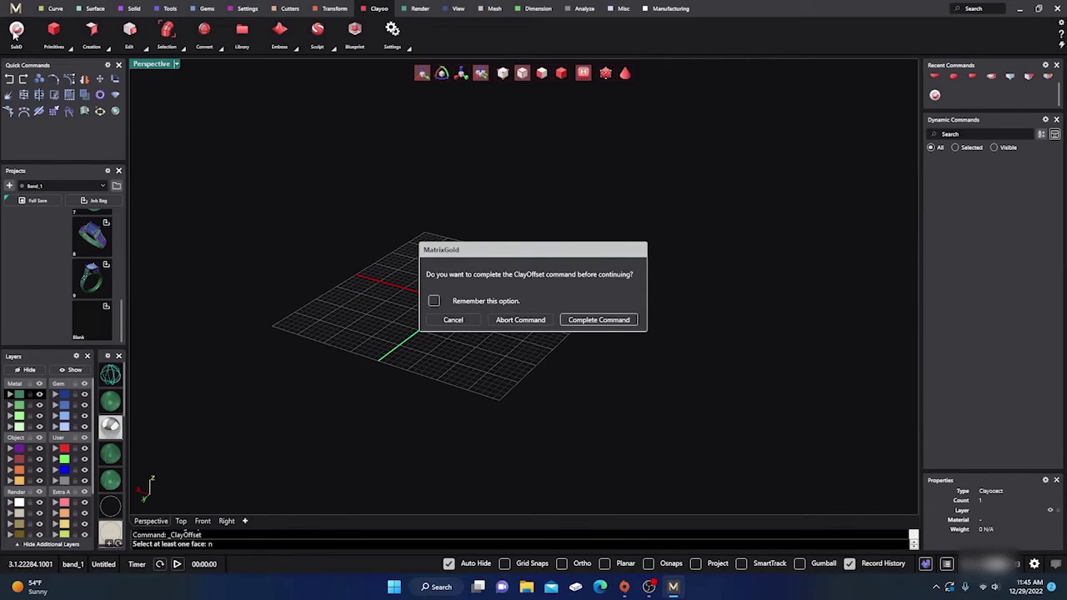
left_click(520, 320)
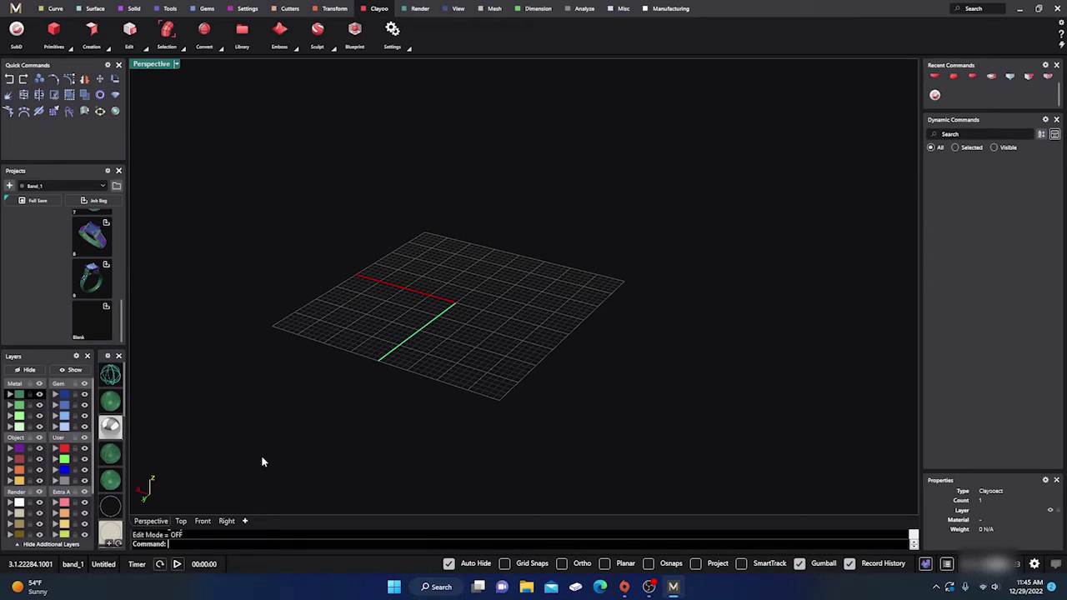
Open the program options, review the Clayoo visualization settings and the Config. 2 hotkeys, and close the dialog.
type("Options")
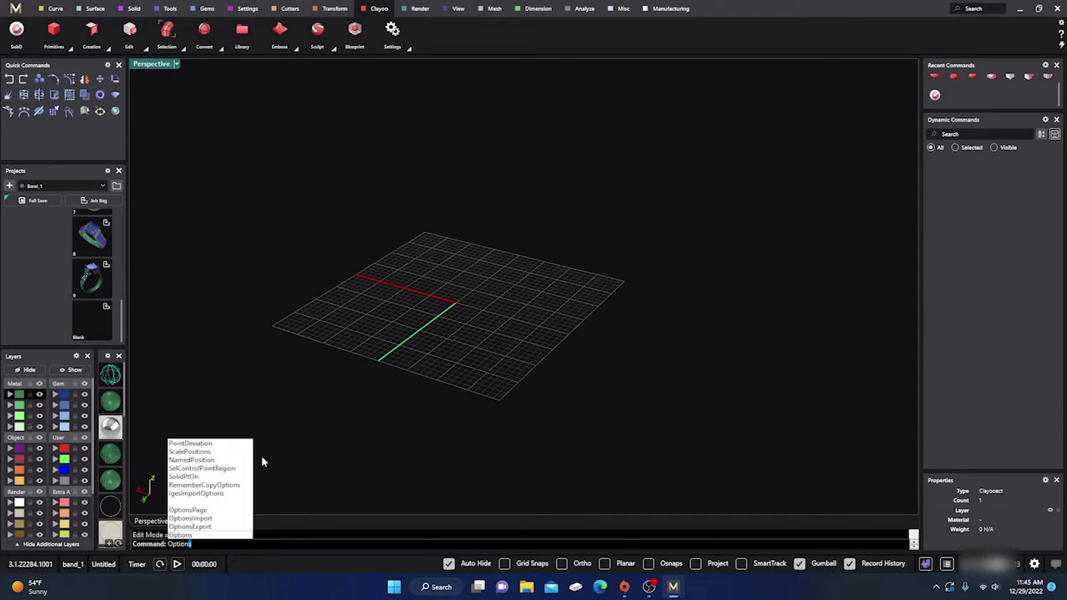
key("Return")
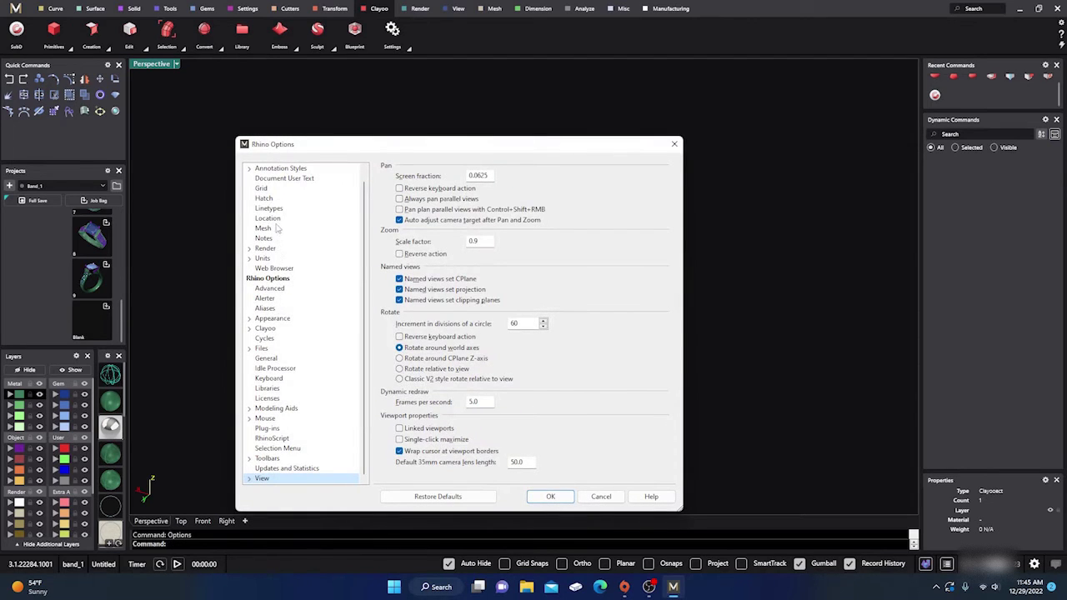
left_click(267, 330)
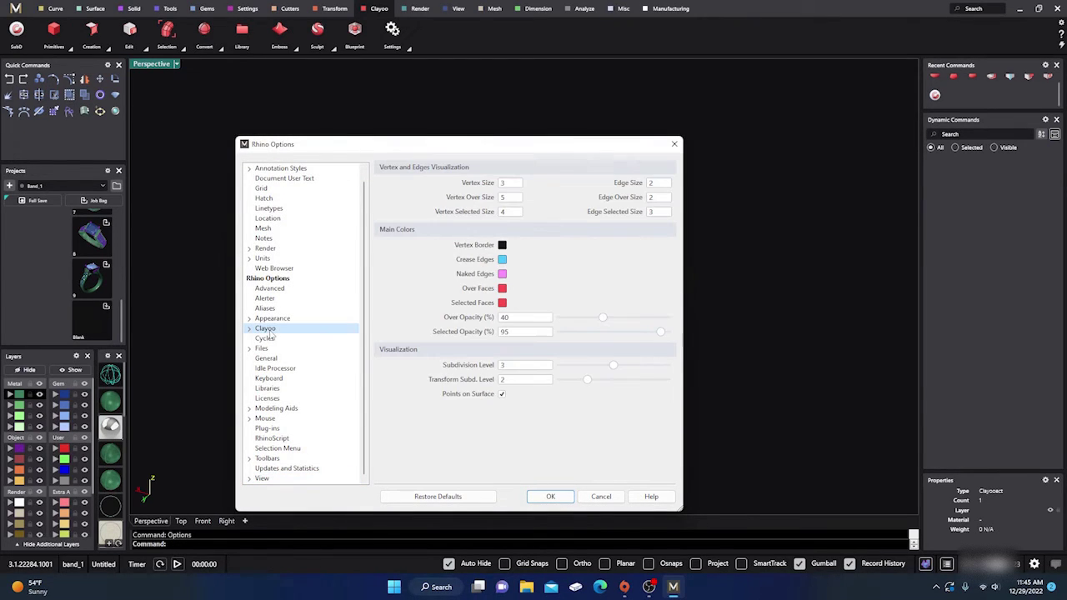
left_click_drag(400, 144, 427, 65)
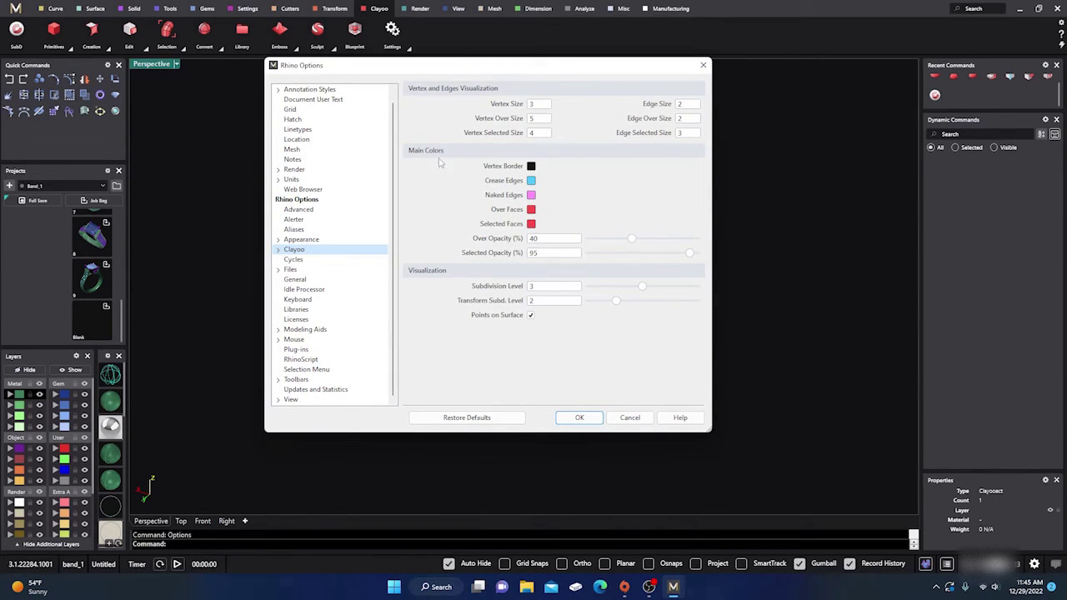
double_click(299, 251)
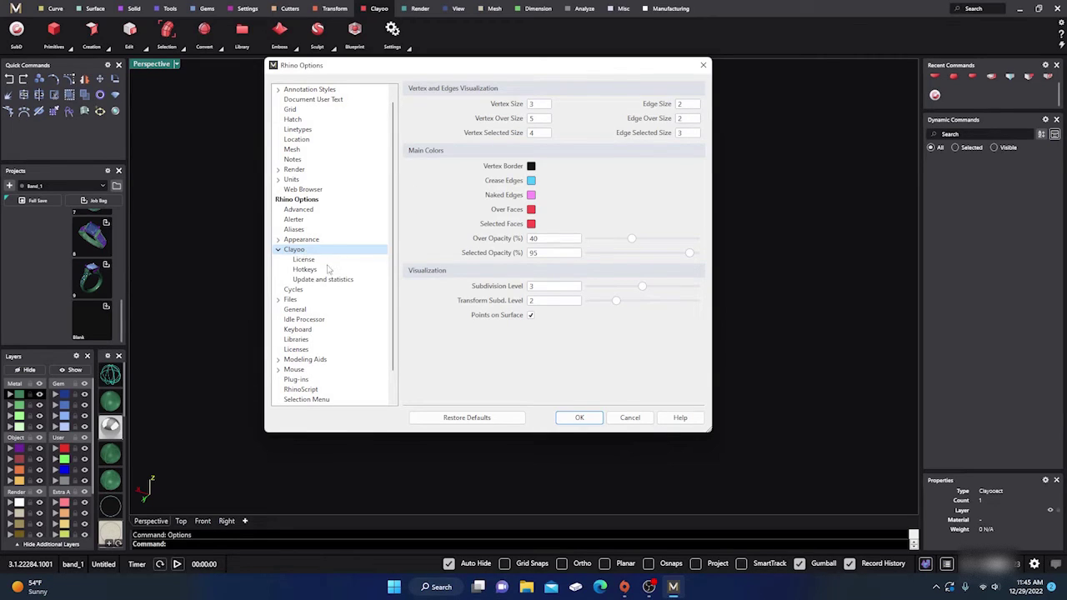
left_click(329, 270)
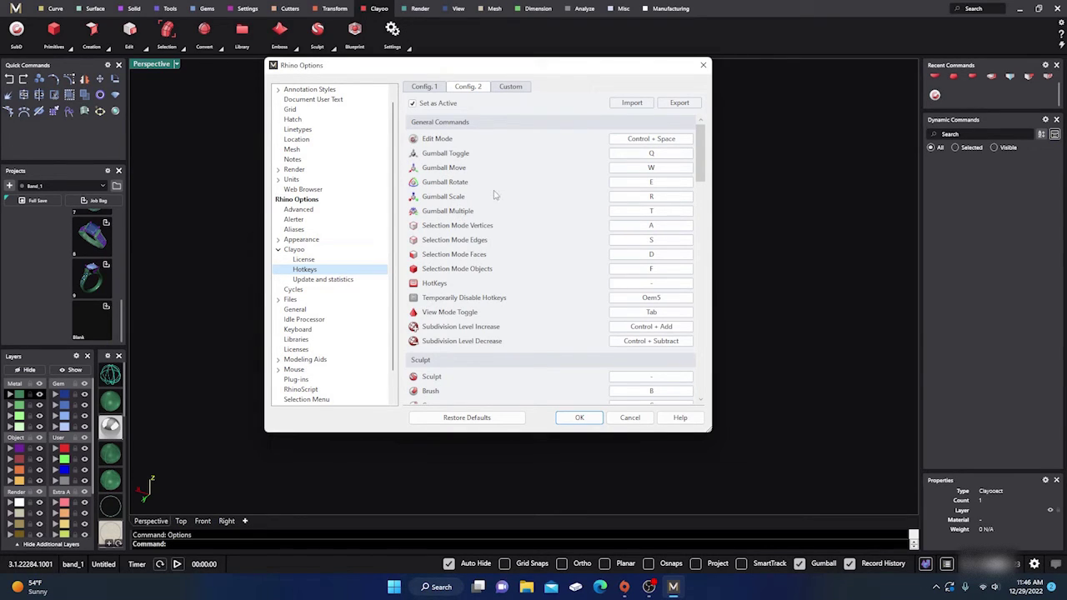
left_click(703, 66)
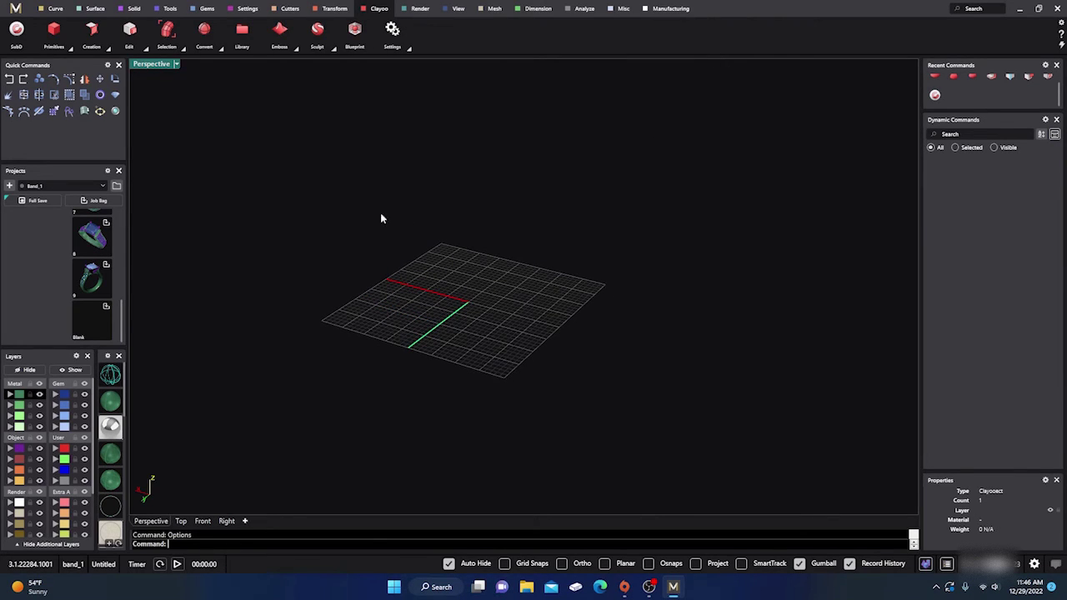
right_click_drag(282, 165, 477, 251)
scroll(413, 351, "up", 5)
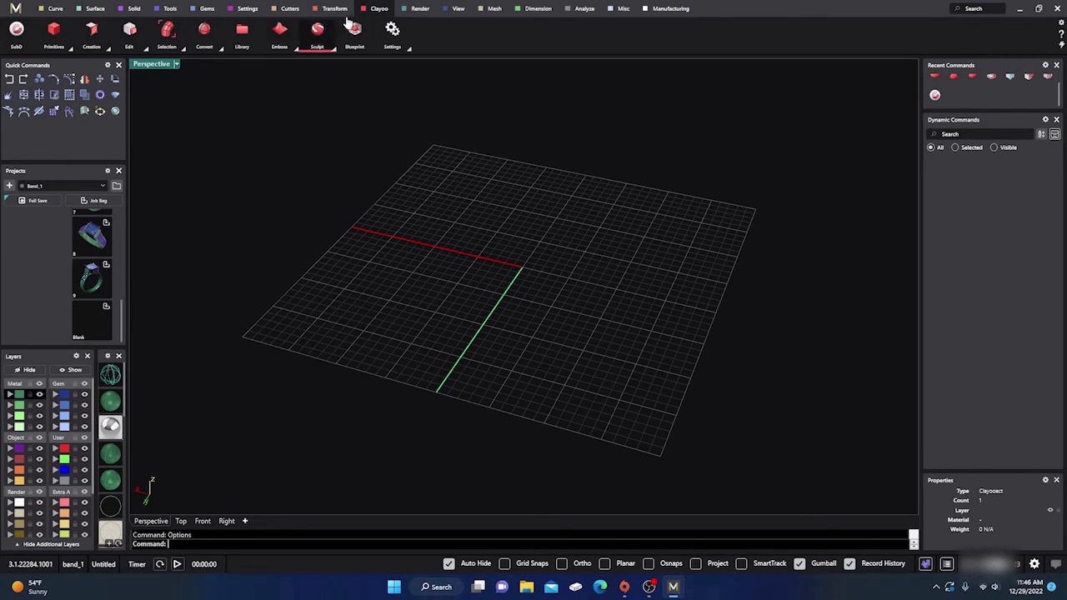
right_click_drag(437, 340, 514, 336)
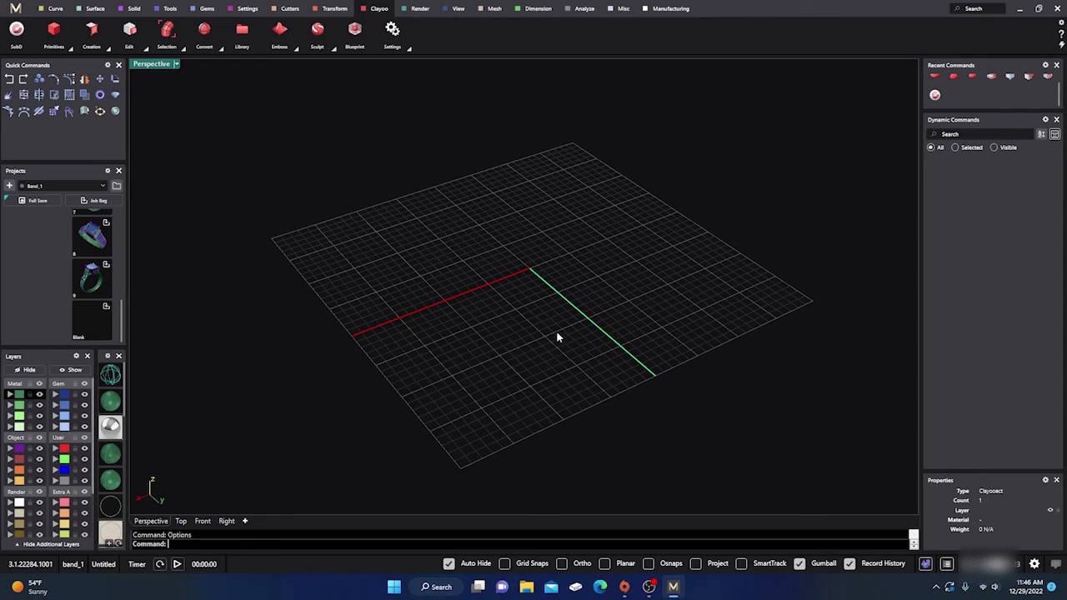
right_click_drag(548, 356, 536, 347)
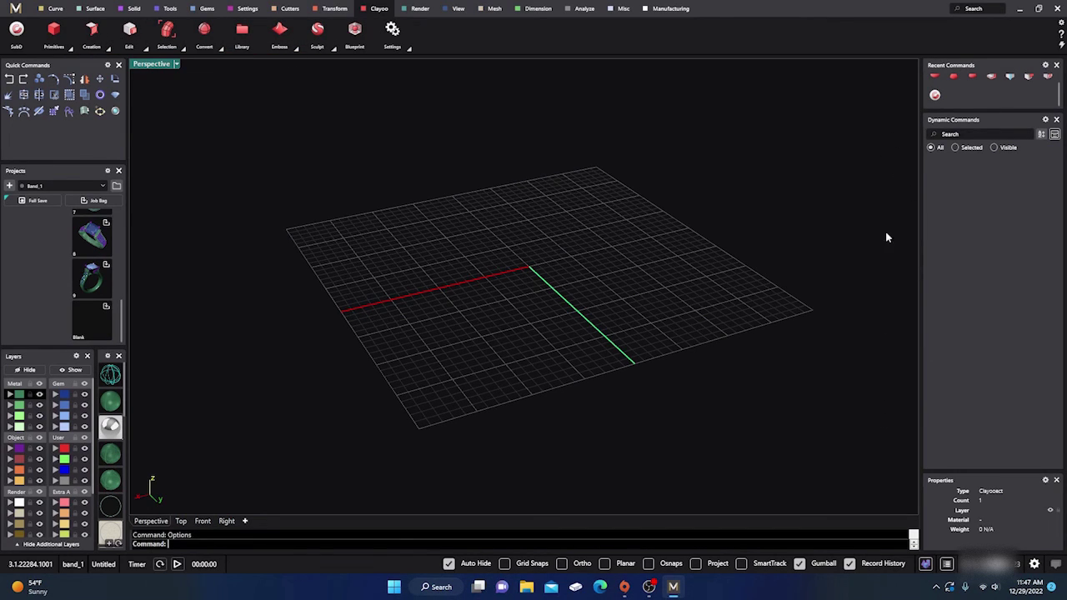
right_click_drag(655, 269, 634, 286)
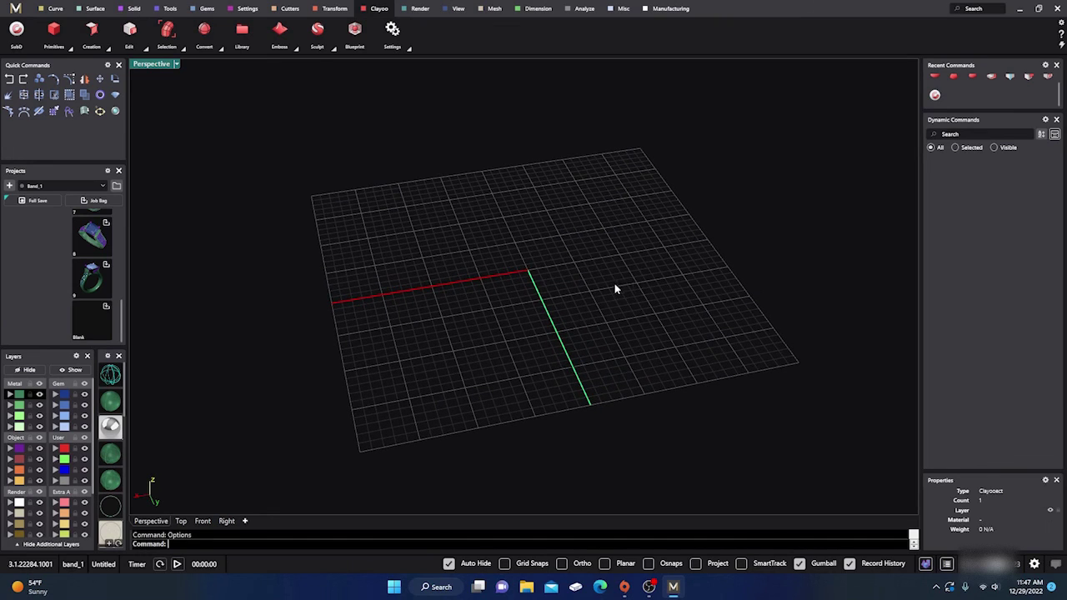